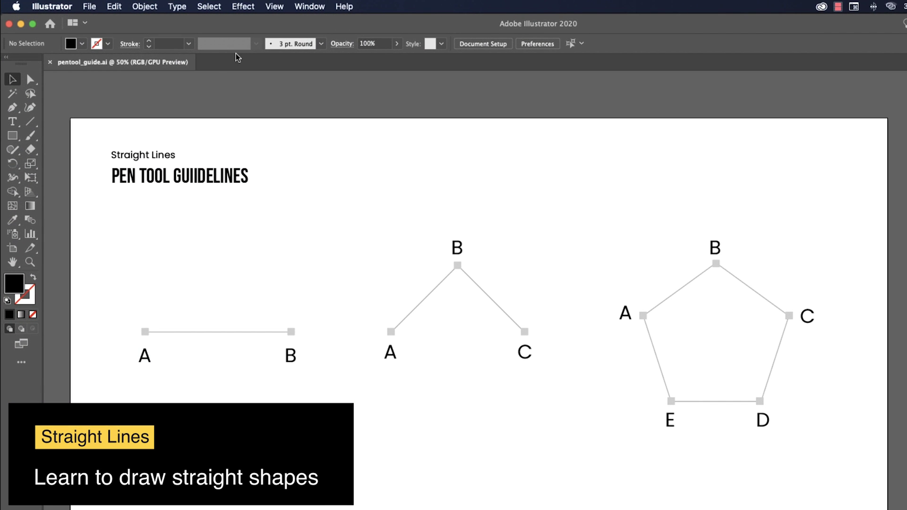
# Set up the Pen tool with no fill and a black 1 pt stroke
pyautogui.click(13, 108)
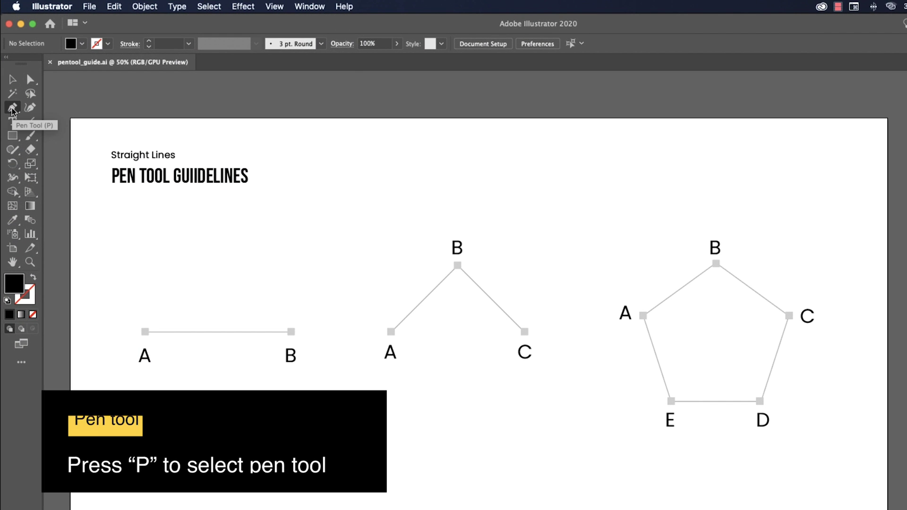
pyautogui.press('d')
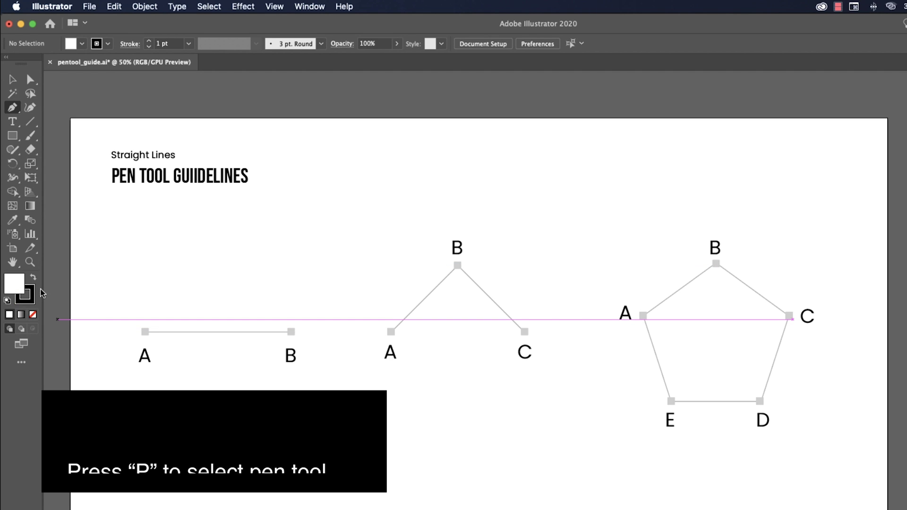
pyautogui.press('/')
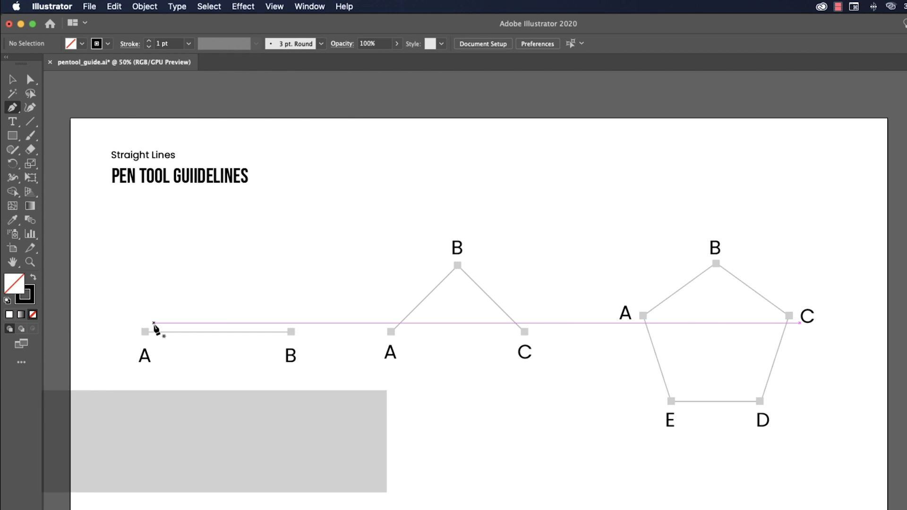
# Draw a straight horizontal path about 244 px long over the first guide from A to B and end the path
pyautogui.press('super+equal')
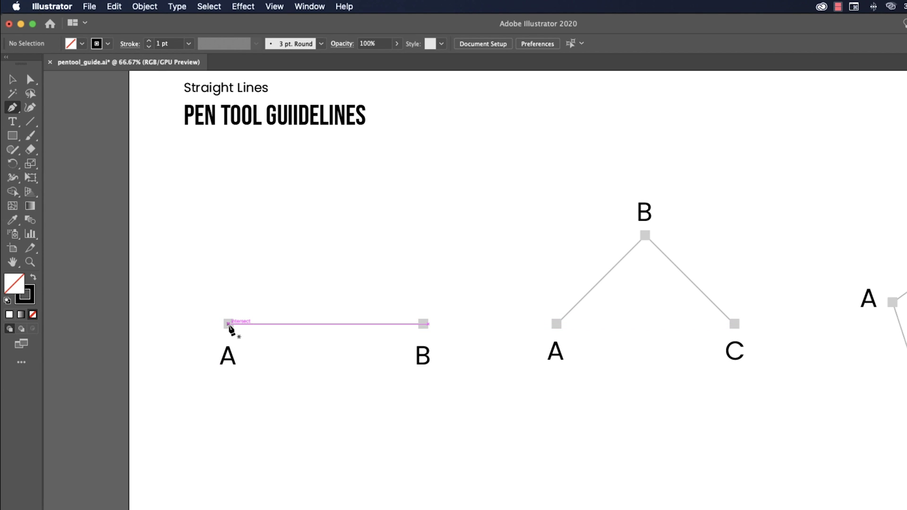
pyautogui.moveTo(229, 324); pyautogui.dragTo(238, 249)
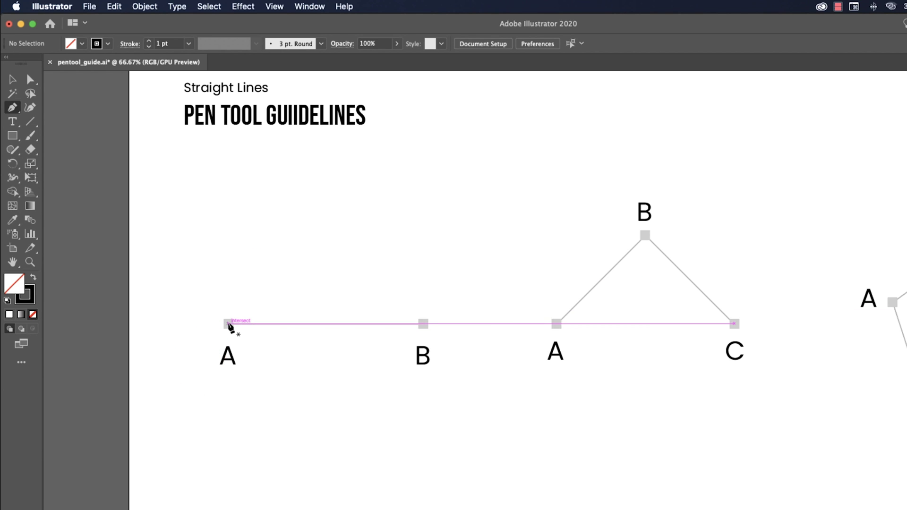
pyautogui.click(229, 324)
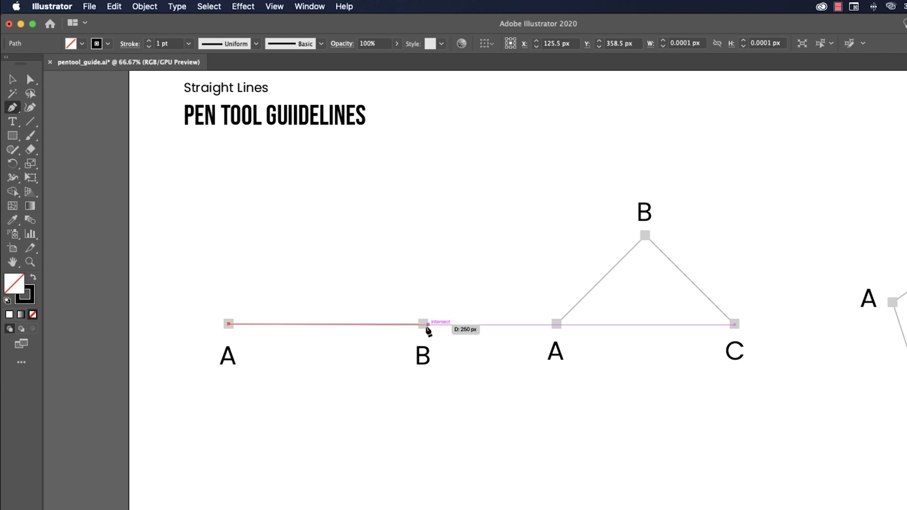
pyautogui.click(422, 325)
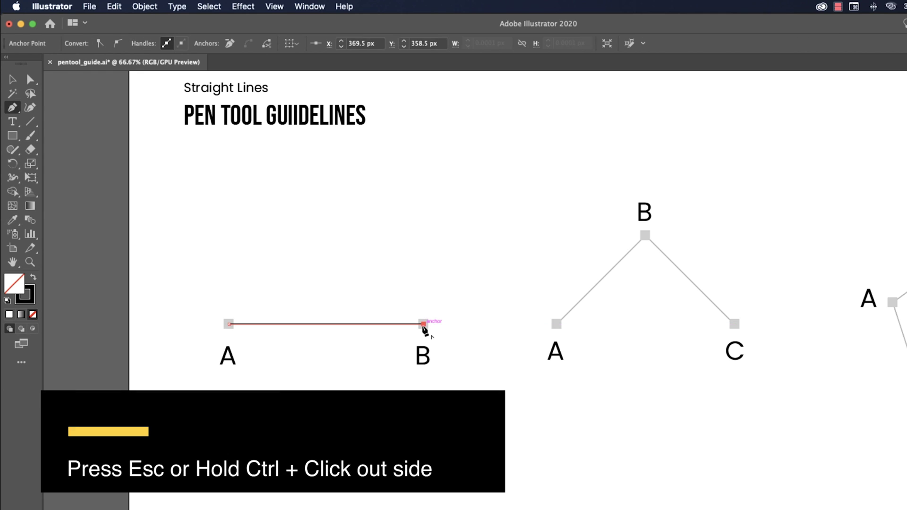
pyautogui.press('Escape')
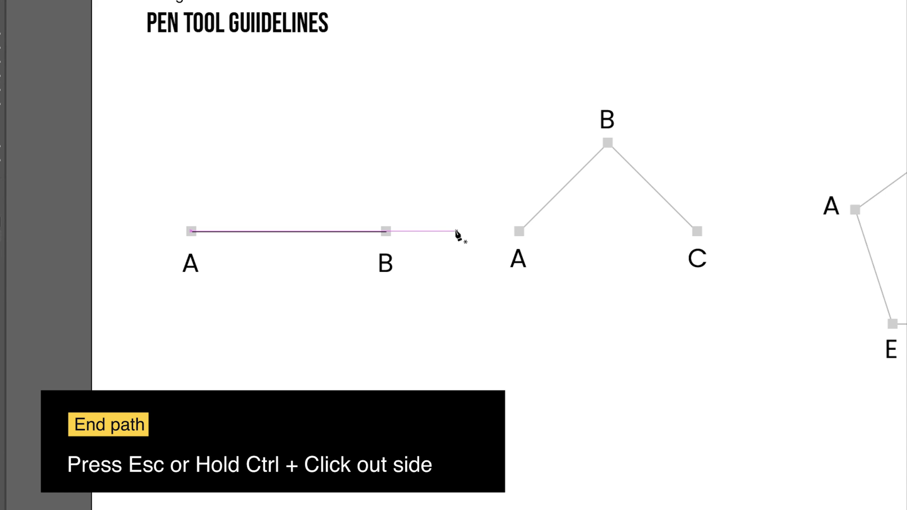
# Trace the angled guide with straight segments from A to B to C, constraining the last to 45 degrees, and end the path
pyautogui.moveTo(548, 236); pyautogui.dragTo(286, 236)
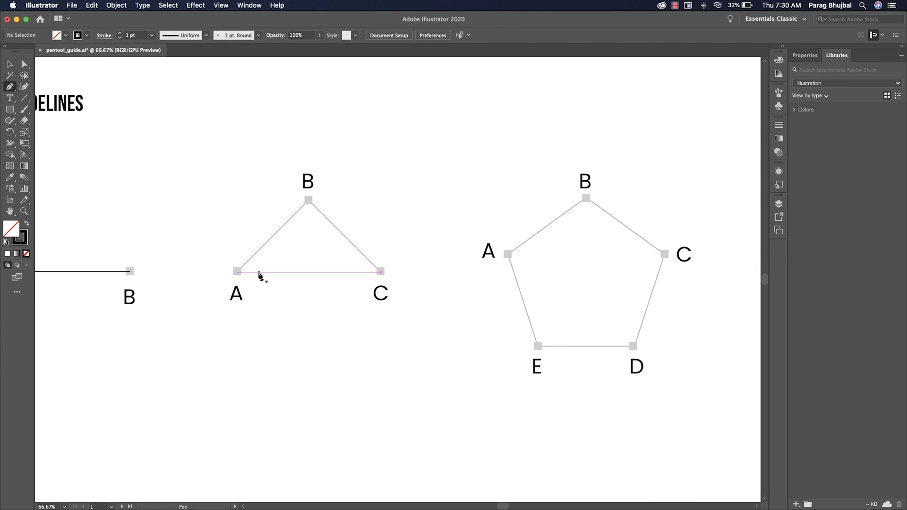
pyautogui.click(237, 272)
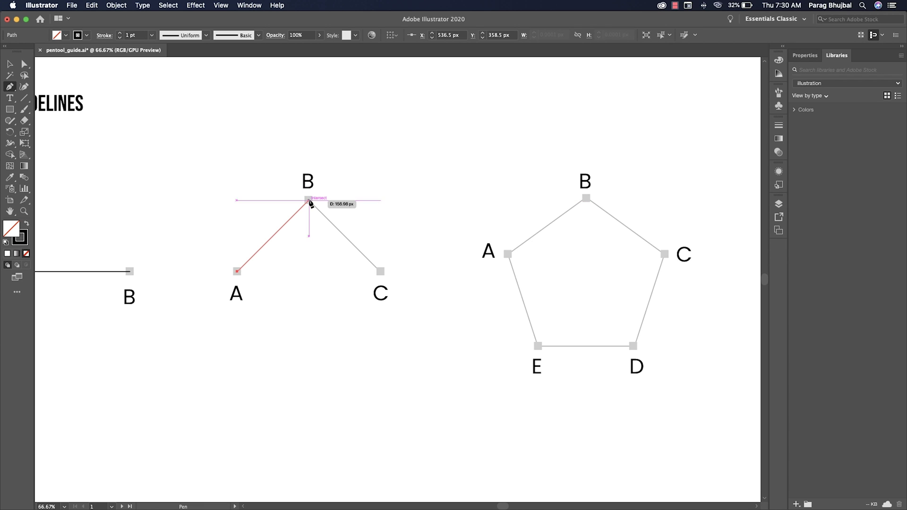
pyautogui.click(308, 201)
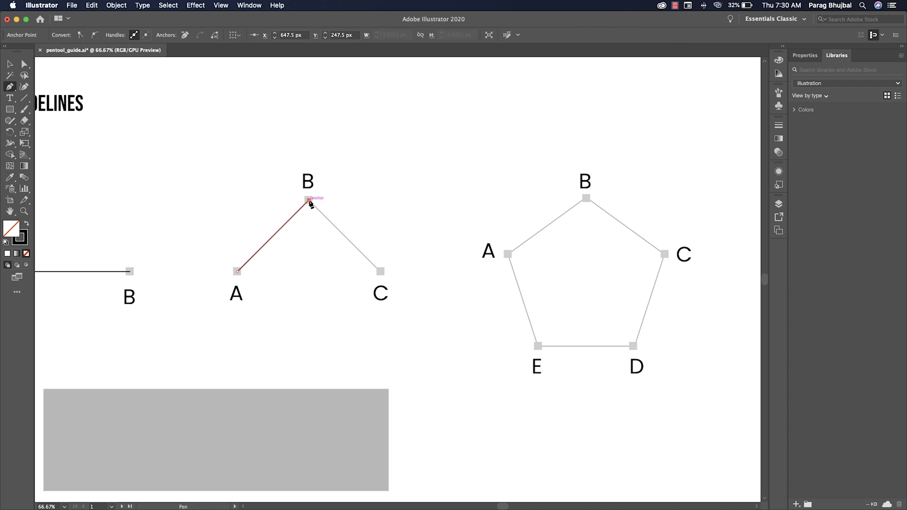
pyautogui.keyDown('shift'); pyautogui.click(380, 272); pyautogui.keyUp('shift')
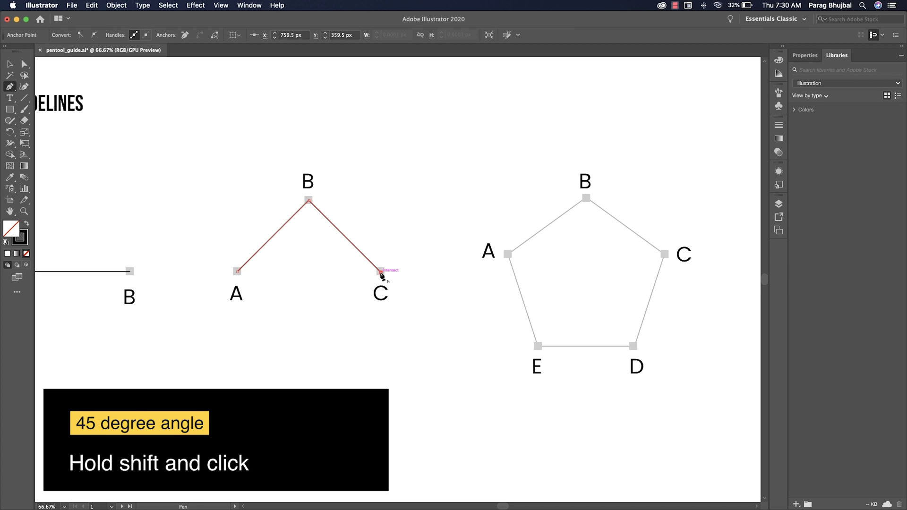
pyautogui.press('Escape')
# Trace the pentagon guide with straight segments through A, B, C, D and E, closing the path at A
pyautogui.moveTo(445, 242); pyautogui.dragTo(271, 274)
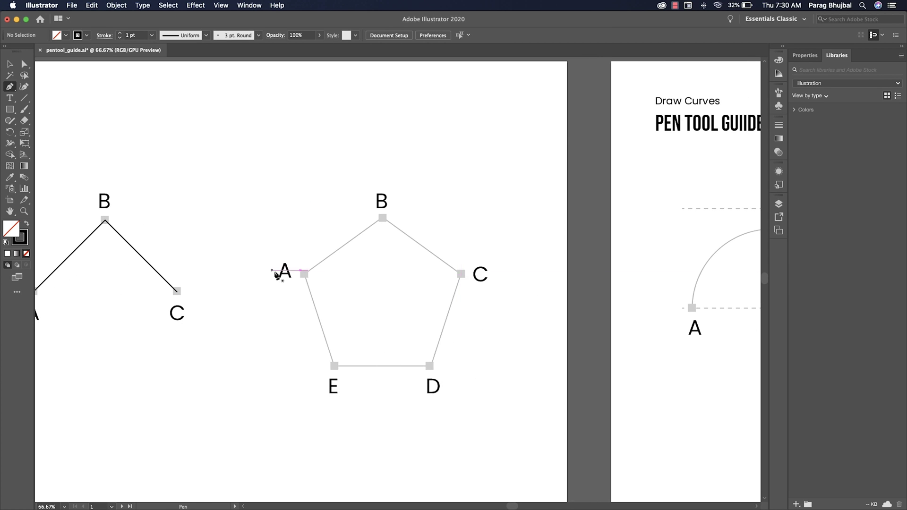
pyautogui.click(304, 274)
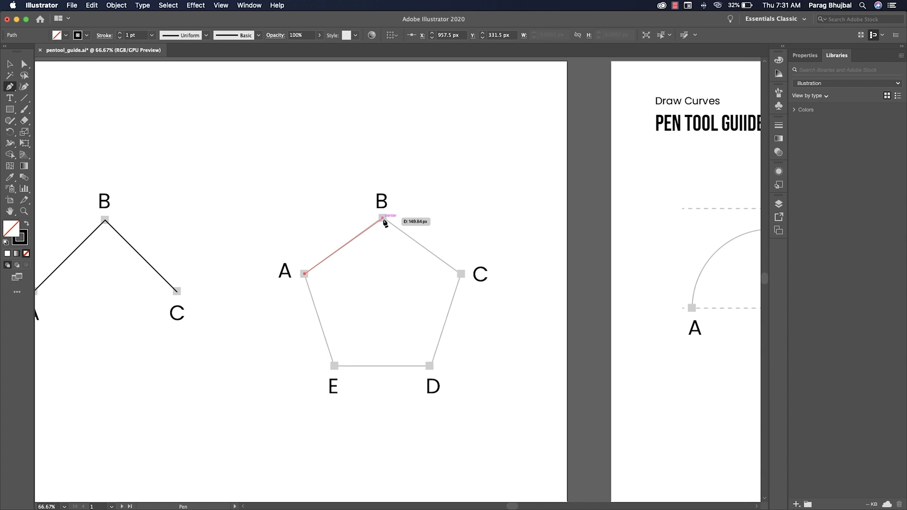
pyautogui.click(382, 218)
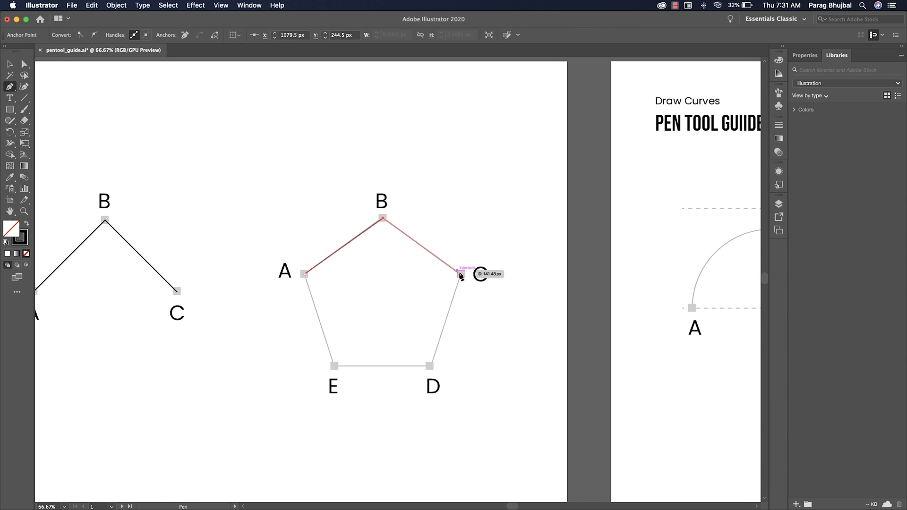
pyautogui.click(461, 274)
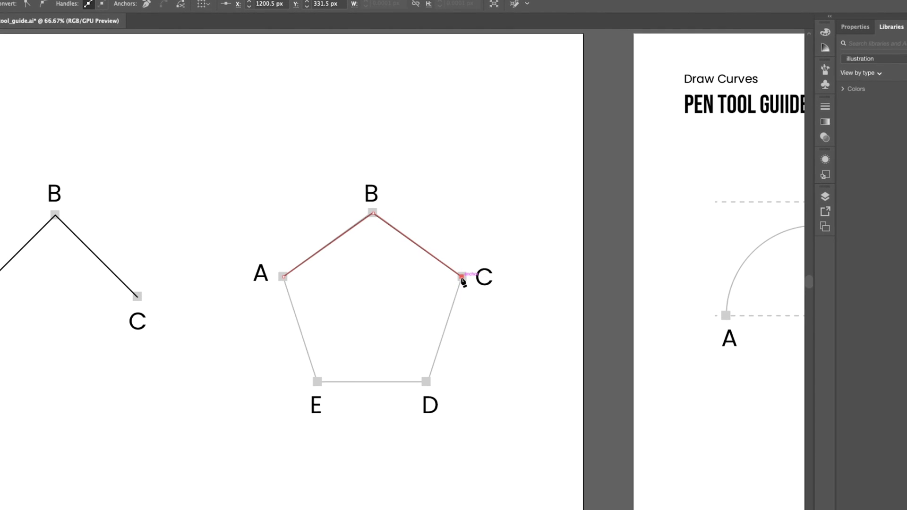
pyautogui.click(427, 382)
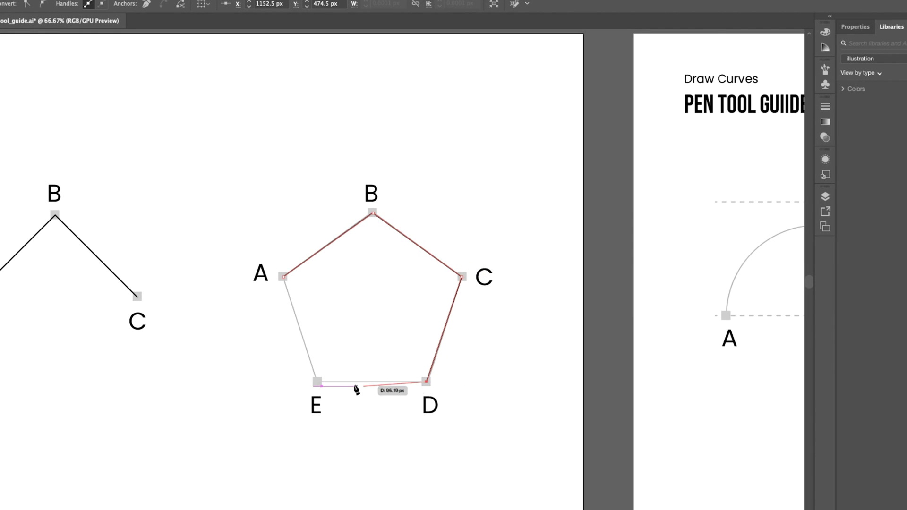
pyautogui.click(317, 381)
pyautogui.click(283, 277)
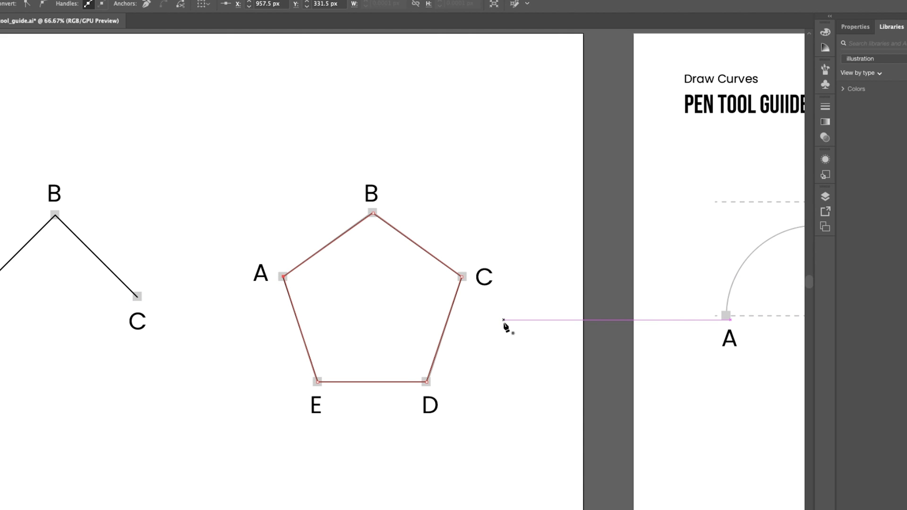
# On the Draw Curves artboard, draw the first arch from A to B with a vertical handle pulled from each anchor
pyautogui.moveTo(621, 312); pyautogui.dragTo(212, 308)
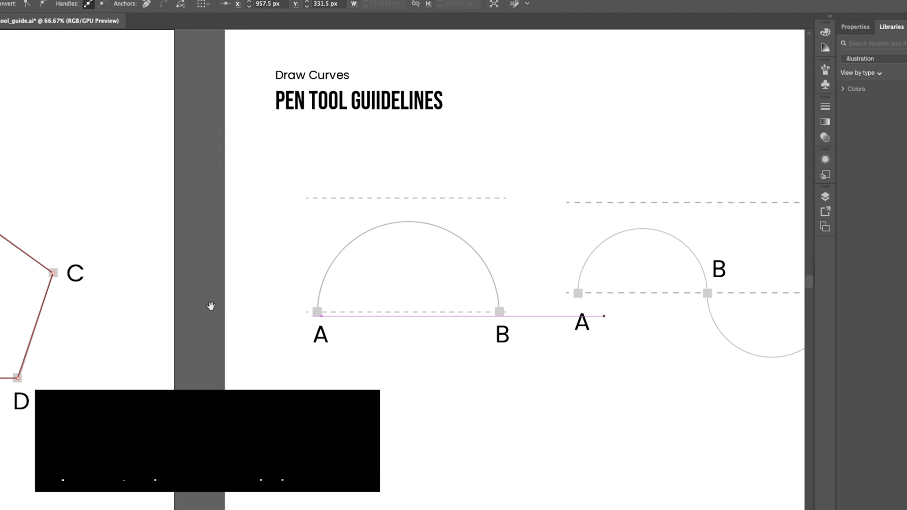
pyautogui.moveTo(550, 302); pyautogui.dragTo(340, 314)
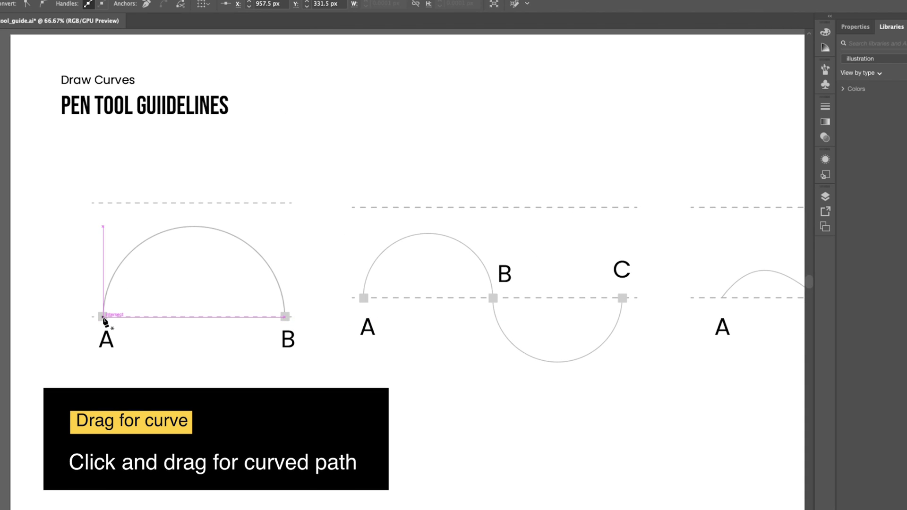
pyautogui.moveTo(104, 318); pyautogui.dragTo(104, 319)
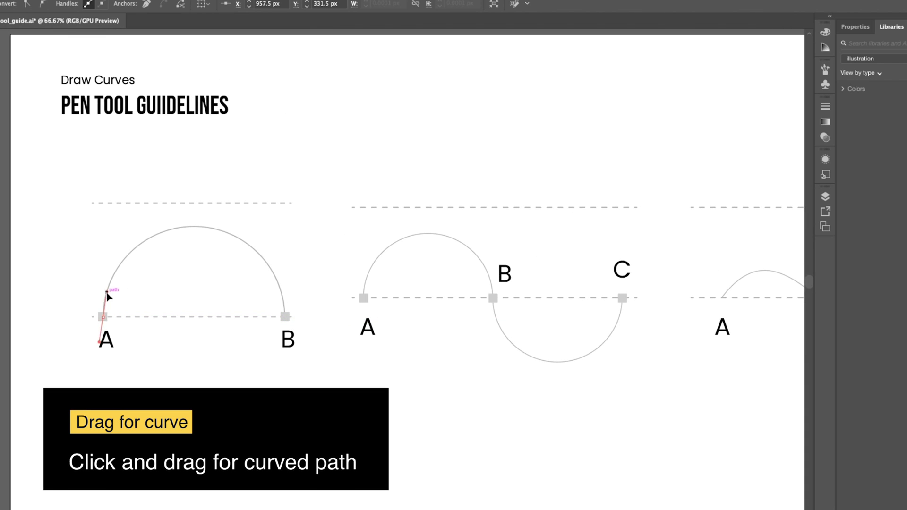
pyautogui.moveTo(105, 264); pyautogui.dragTo(105, 203)
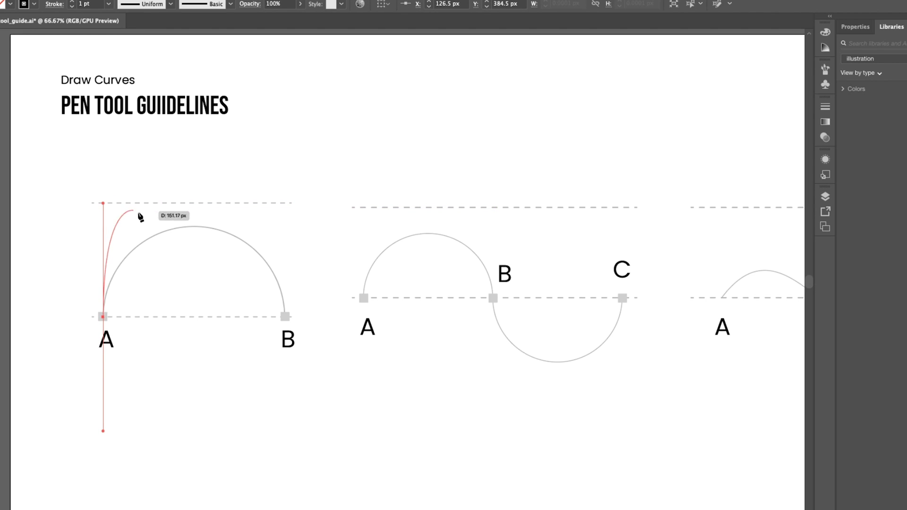
pyautogui.moveTo(284, 316); pyautogui.dragTo(320, 444)
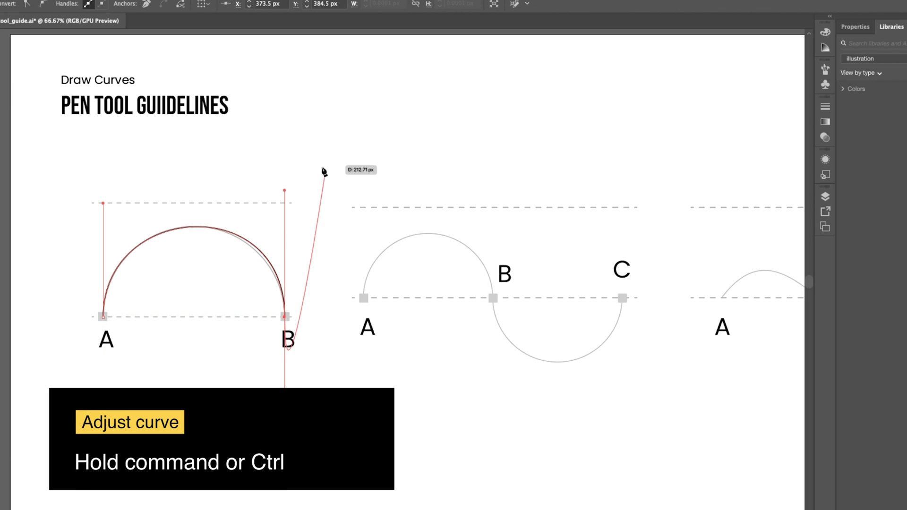
# Adjust the upper handle of the arch's anchor B to follow the guide more closely and end the path
pyautogui.press('ctrl')
pyautogui.moveTo(285, 192); pyautogui.dragTo(280, 193)
pyautogui.click(326, 263)
pyautogui.moveTo(560, 300); pyautogui.dragTo(362, 300)
pyautogui.moveTo(165, 298); pyautogui.dragTo(215, 234)
pyautogui.moveTo(277, 250); pyautogui.dragTo(290, 259)
pyautogui.press('super+z')
pyautogui.press('super+z')
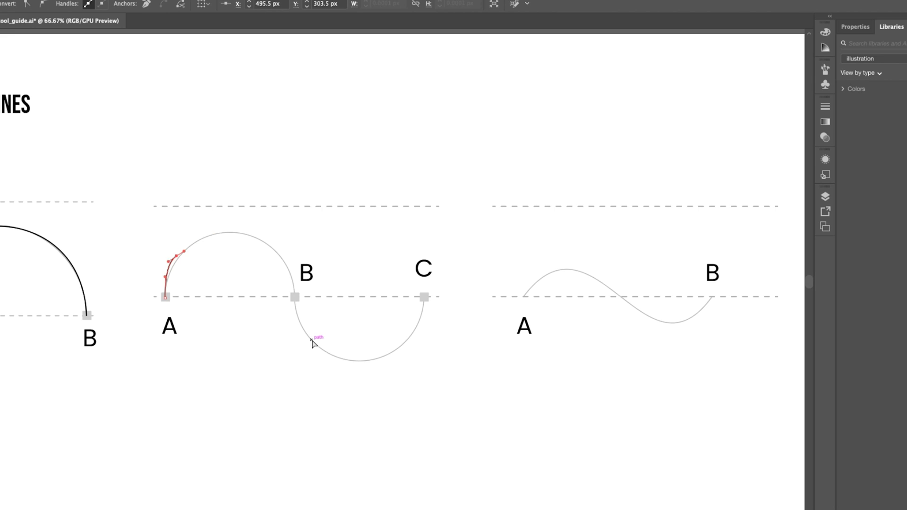
pyautogui.hotkey('ctrl', 'z')
pyautogui.hotkey('ctrl', 'z')
# Trace the double-arc guide from A through B to C as one curved path with near-vertical handles and end the path
pyautogui.moveTo(165, 288); pyautogui.dragTo(167, 265)
pyautogui.moveTo(295, 296); pyautogui.dragTo(314, 381)
pyautogui.moveTo(439, 297); pyautogui.dragTo(438, 212)
pyautogui.press('Escape')
# Draw the shallow S-curve guide from A to B with both handles pulled diagonally to the upper dashed line, and end the path
pyautogui.moveTo(584, 347); pyautogui.dragTo(346, 362)
pyautogui.press('super+shift+a')
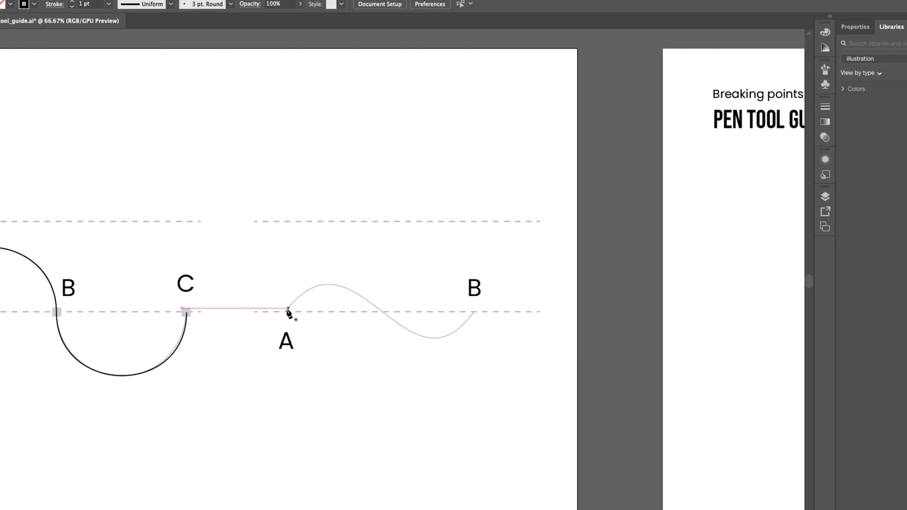
pyautogui.moveTo(286, 313); pyautogui.dragTo(331, 262)
pyautogui.moveTo(360, 224); pyautogui.dragTo(360, 222)
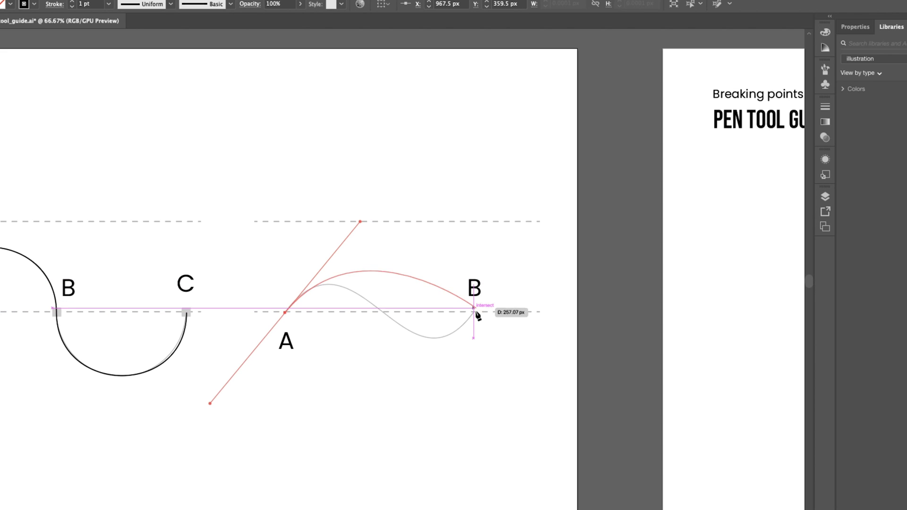
pyautogui.moveTo(474, 312); pyautogui.dragTo(543, 224)
pyautogui.keyDown('super'); pyautogui.click(586, 326); pyautogui.keyUp('super')
# On the Breaking points artboard, trace the left half of the club's base from its center and curve the stem up to the notch
pyautogui.moveTo(623, 321); pyautogui.dragTo(178, 334)
pyautogui.moveTo(479, 335); pyautogui.dragTo(332, 341)
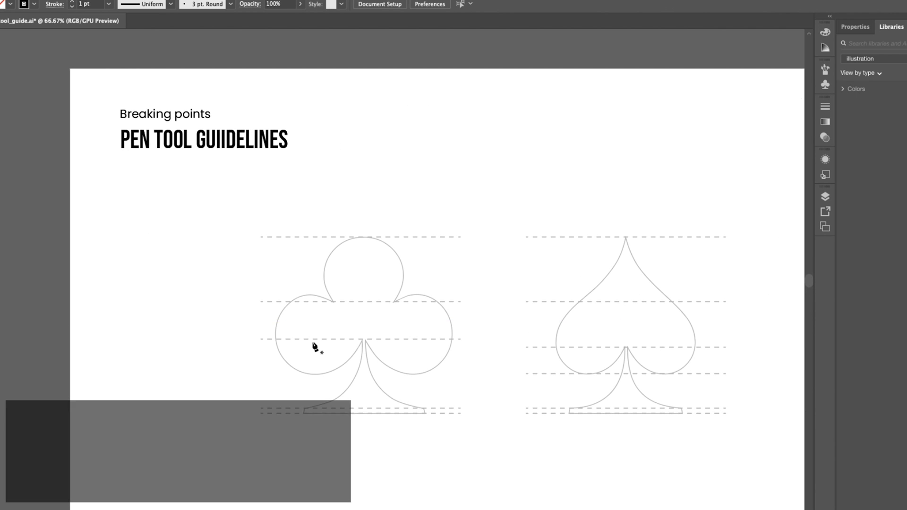
pyautogui.press('super+equal')
pyautogui.press('super+equal')
pyautogui.click(336, 453)
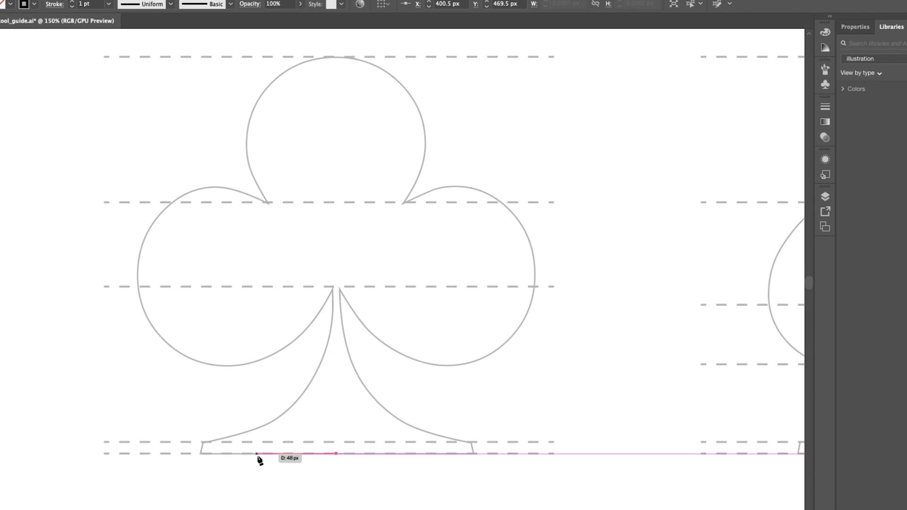
pyautogui.click(201, 453)
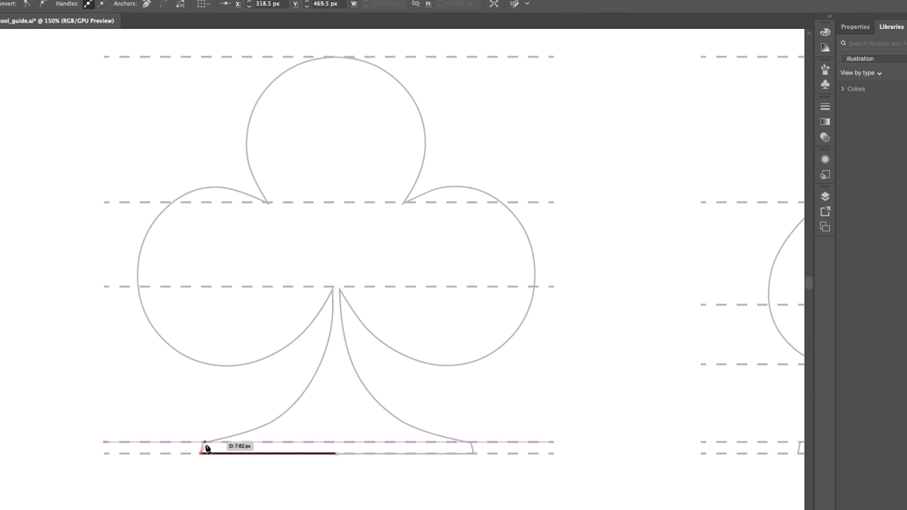
pyautogui.click(202, 442)
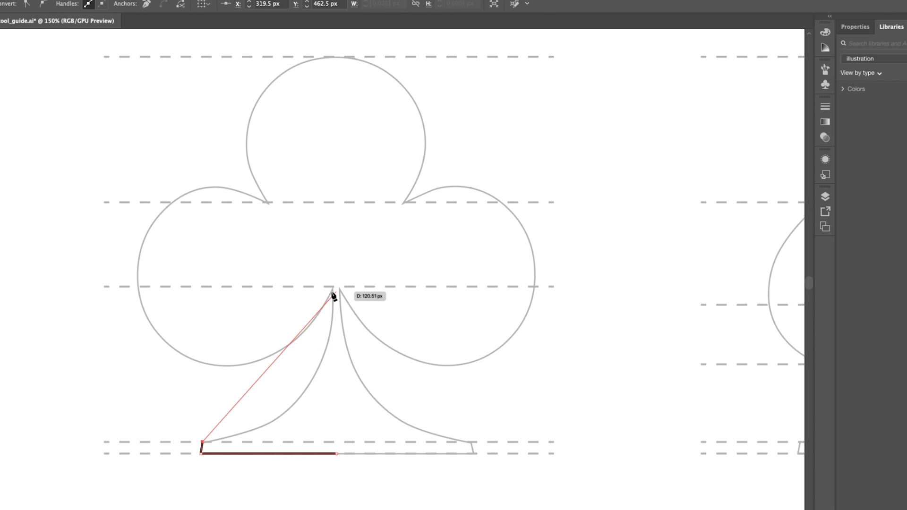
pyautogui.moveTo(334, 290); pyautogui.dragTo(334, 141)
pyautogui.keyDown('alt'); pyautogui.click(337, 141); pyautogui.keyUp('alt')
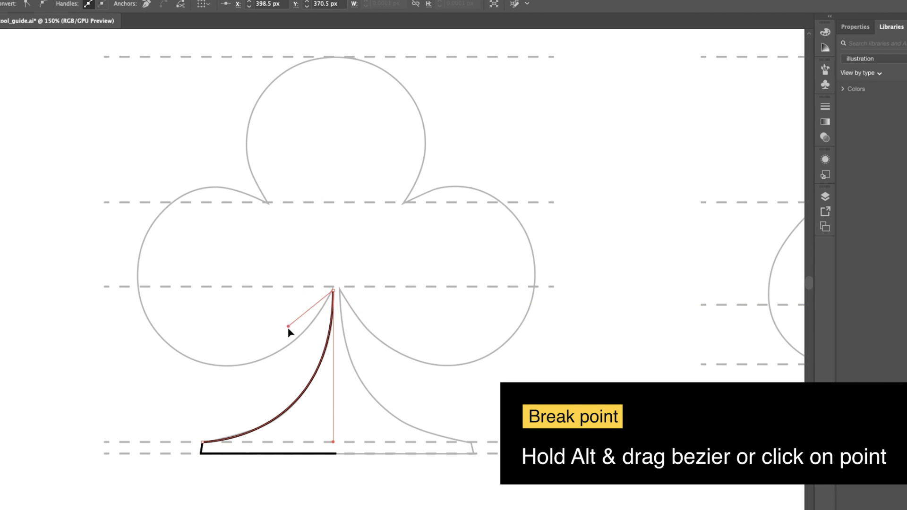
pyautogui.moveTo(282, 352); pyautogui.dragTo(283, 351)
pyautogui.press('super+z')
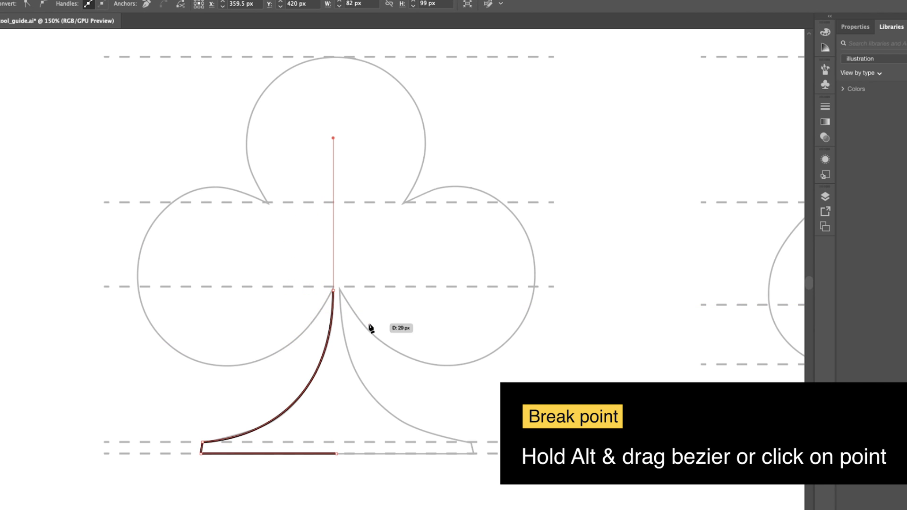
# Remove the outgoing handle at the club's notch anchor and trace the left lobe with curves up to its junction with the top lobe
pyautogui.keyDown('alt'); pyautogui.click(334, 290); pyautogui.keyUp('alt')
pyautogui.moveTo(241, 364); pyautogui.dragTo(189, 364)
pyautogui.moveTo(138, 279); pyautogui.dragTo(140, 230)
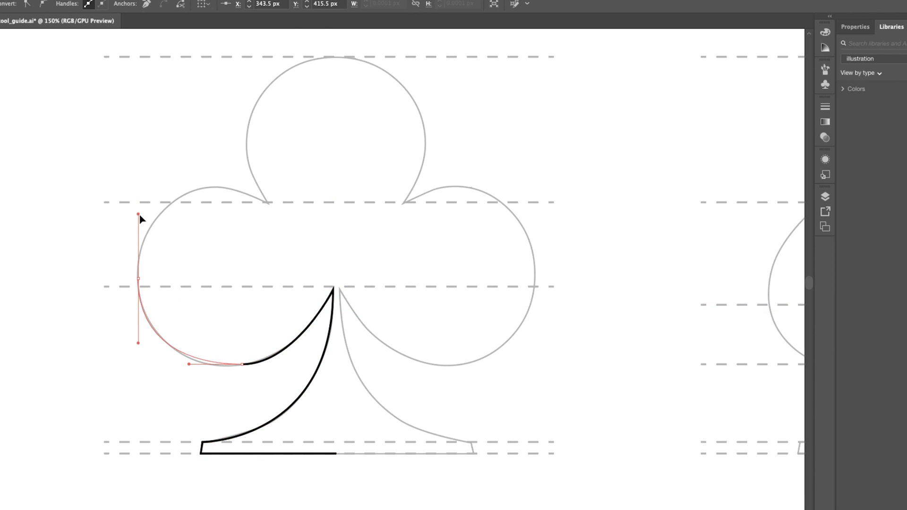
pyautogui.moveTo(268, 202); pyautogui.dragTo(348, 245)
# Break the junction anchor, trace the left half of the club's top lobe to its apex, end the path and activate Direct Selection
pyautogui.moveTo(337, 195); pyautogui.dragTo(305, 297)
pyautogui.click(236, 305)
pyautogui.moveTo(220, 211); pyautogui.dragTo(239, 159)
pyautogui.press('super+z')
pyautogui.click(311, 160)
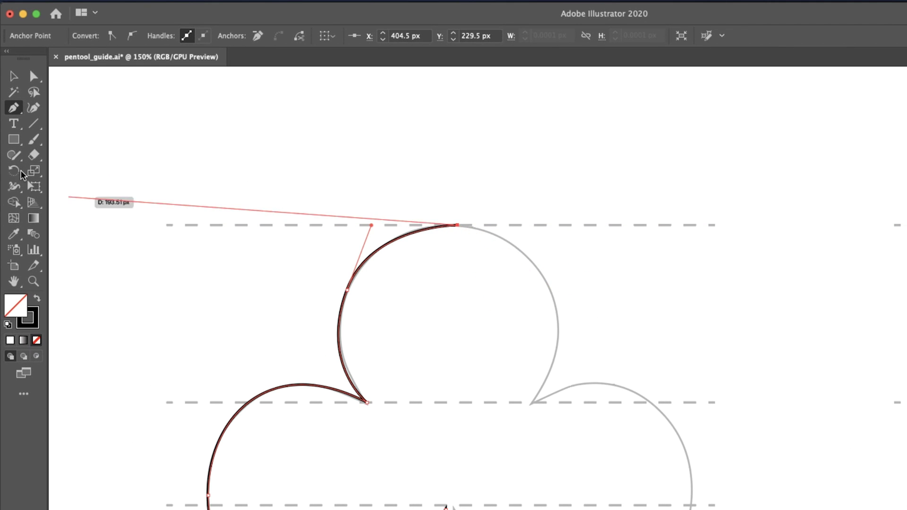
pyautogui.press('Escape')
pyautogui.click(31, 76)
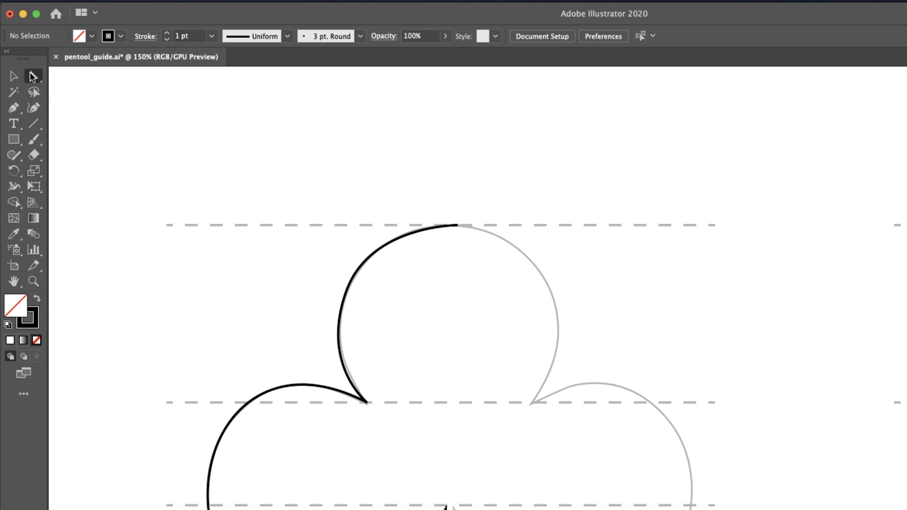
# Adjust the bottom anchor point of the club's left lobe and its handles so the curve follows the guide shape
pyautogui.click(36, 74)
pyautogui.click(278, 463)
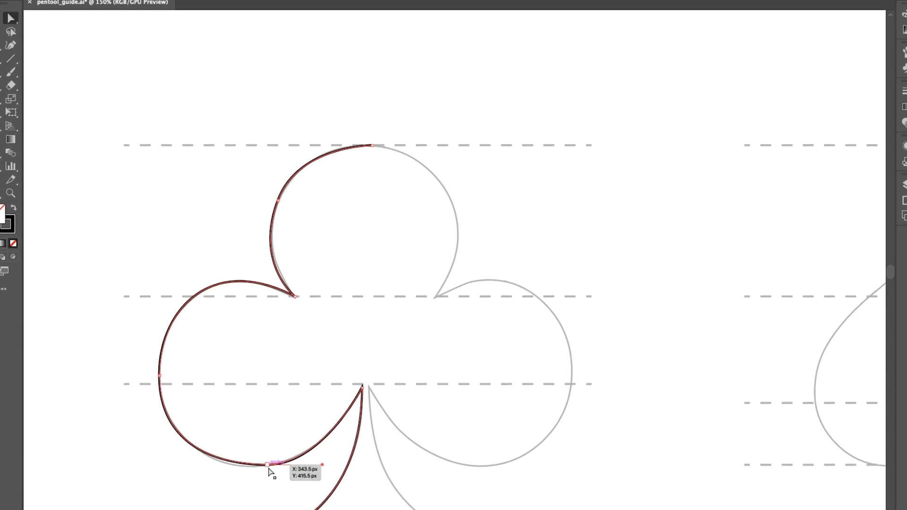
pyautogui.click(268, 467)
pyautogui.moveTo(185, 437); pyautogui.dragTo(199, 435)
pyautogui.moveTo(290, 437); pyautogui.dragTo(304, 440)
pyautogui.moveTo(149, 414); pyautogui.dragTo(149, 410)
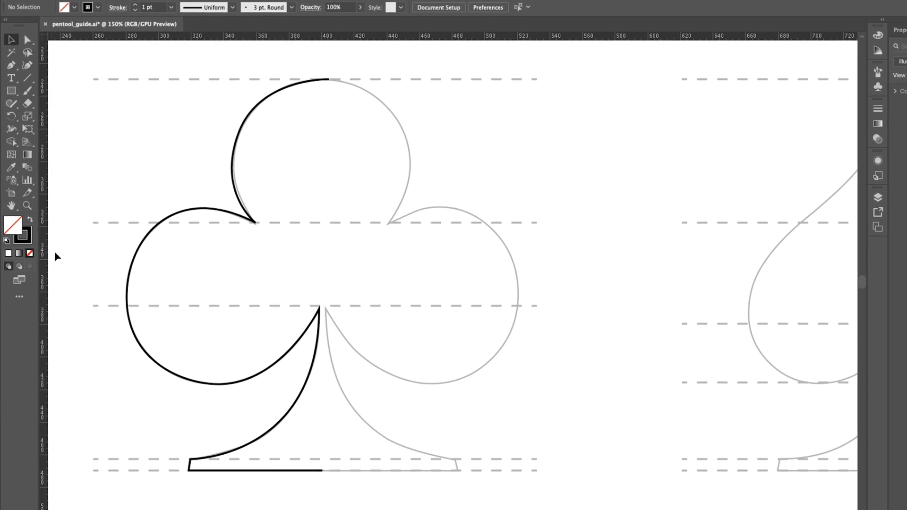
# Place a vertical guide along the club's center line and create a vertically reflected copy of the traced left half
pyautogui.moveTo(45, 257); pyautogui.dragTo(325, 289)
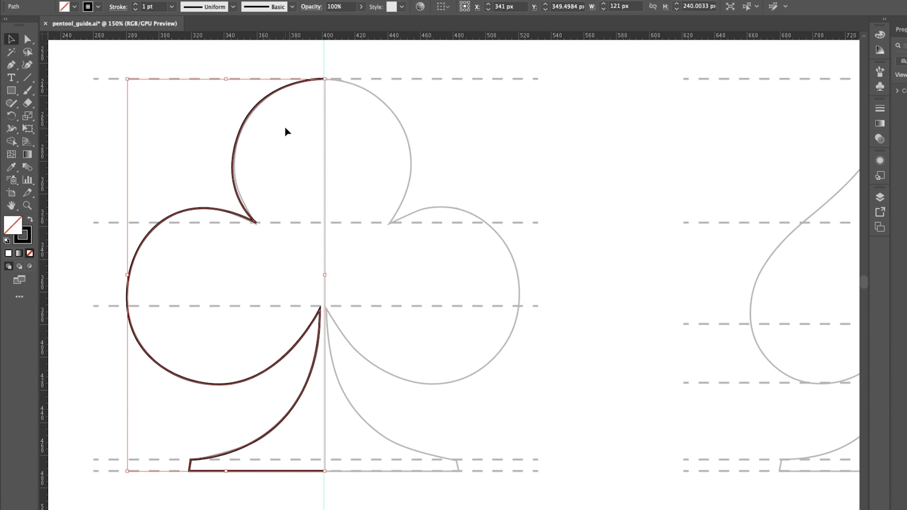
pyautogui.rightClick(243, 126)
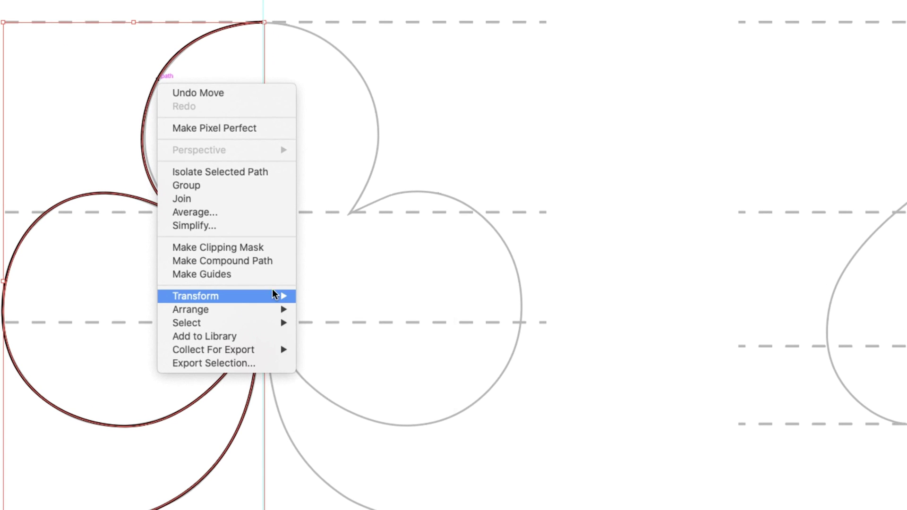
pyautogui.moveTo(330, 290)
pyautogui.click(410, 350)
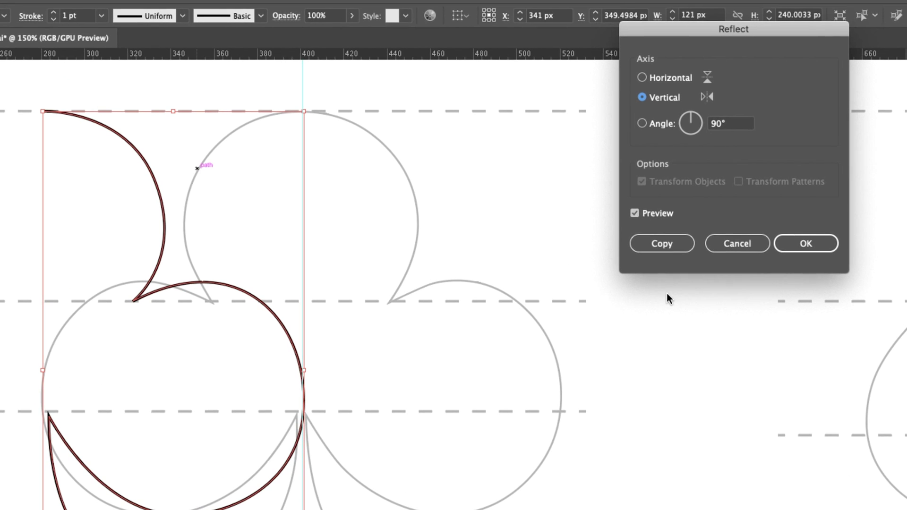
pyautogui.click(660, 243)
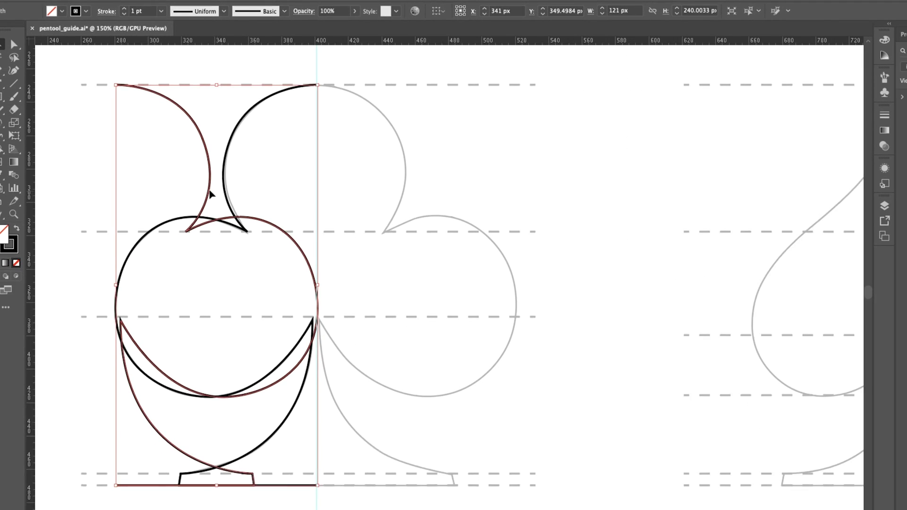
# Move the reflected copy over the club's right half so it meets the left half at the center guide
pyautogui.moveTo(214, 190); pyautogui.dragTo(405, 206)
pyautogui.press('Left')
pyautogui.press('Right')
pyautogui.moveTo(409, 161); pyautogui.dragTo(531, 138)
pyautogui.press('super+z')
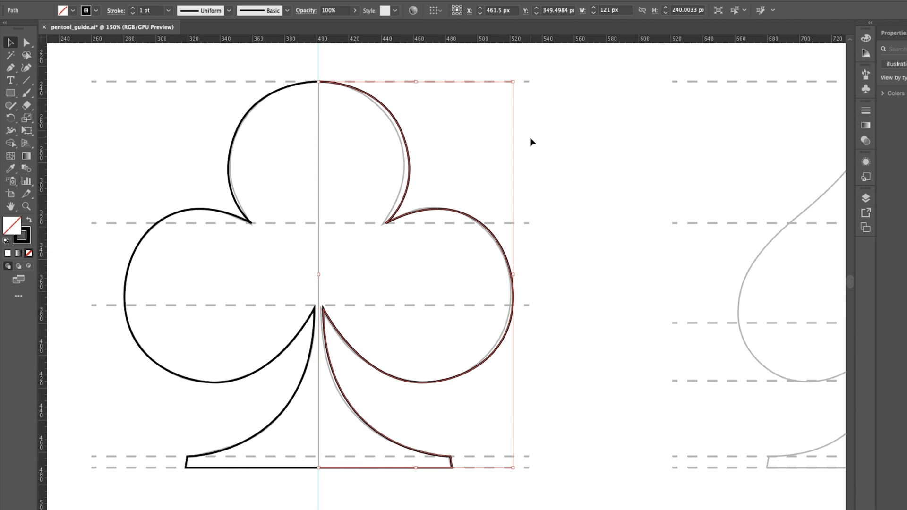
# Lock the guides and join the overlapping end points of the two halves at the club's apex
pyautogui.click(27, 43)
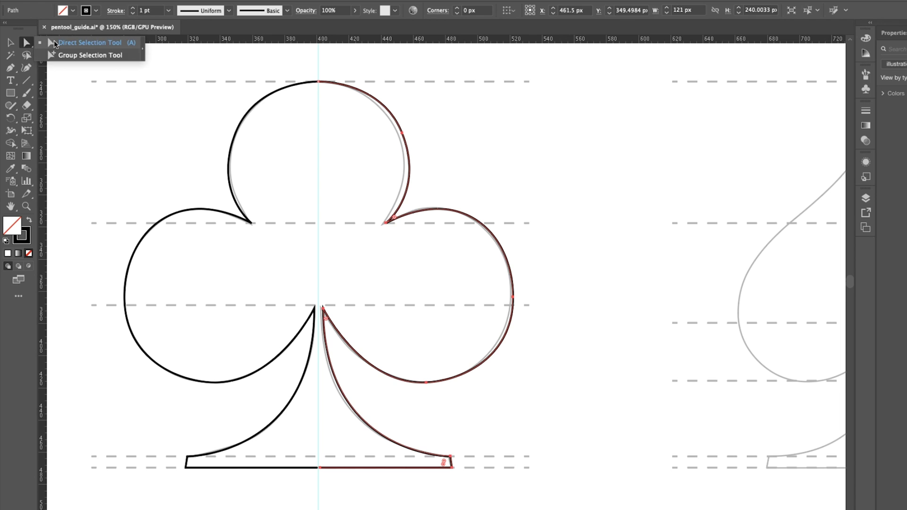
pyautogui.moveTo(307, 75); pyautogui.dragTo(334, 97)
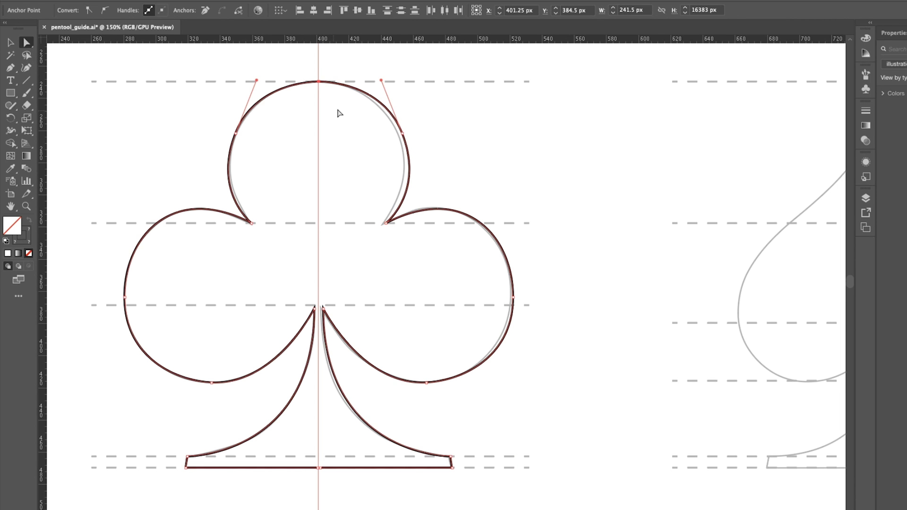
pyautogui.click(439, 105)
pyautogui.rightClick(457, 120)
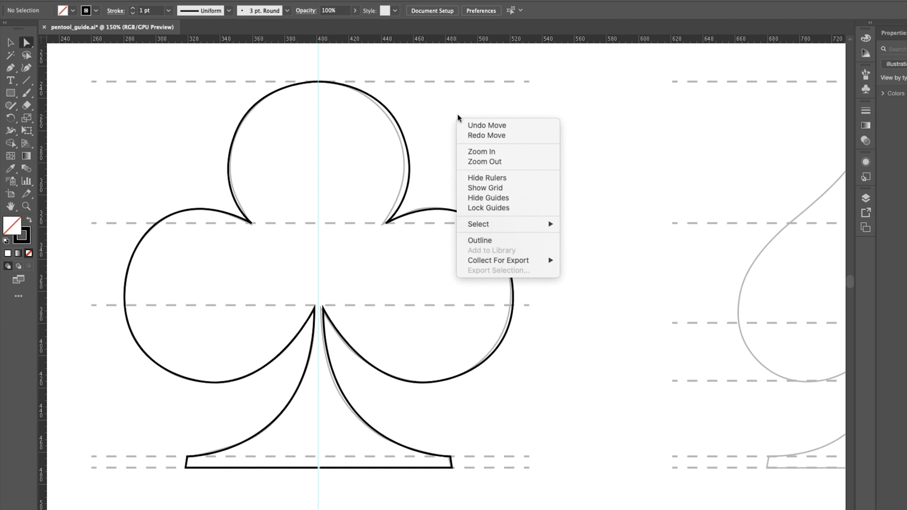
pyautogui.click(483, 207)
pyautogui.moveTo(306, 74); pyautogui.dragTo(320, 86)
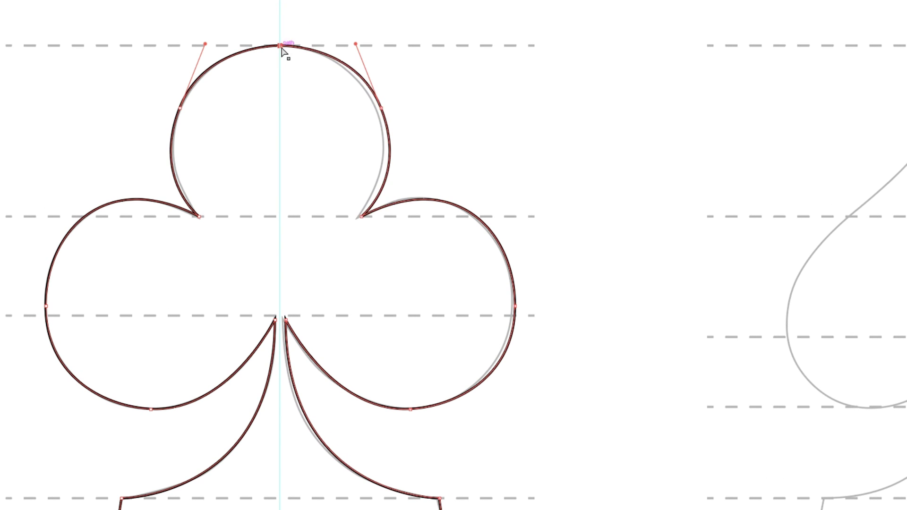
pyautogui.rightClick(282, 52)
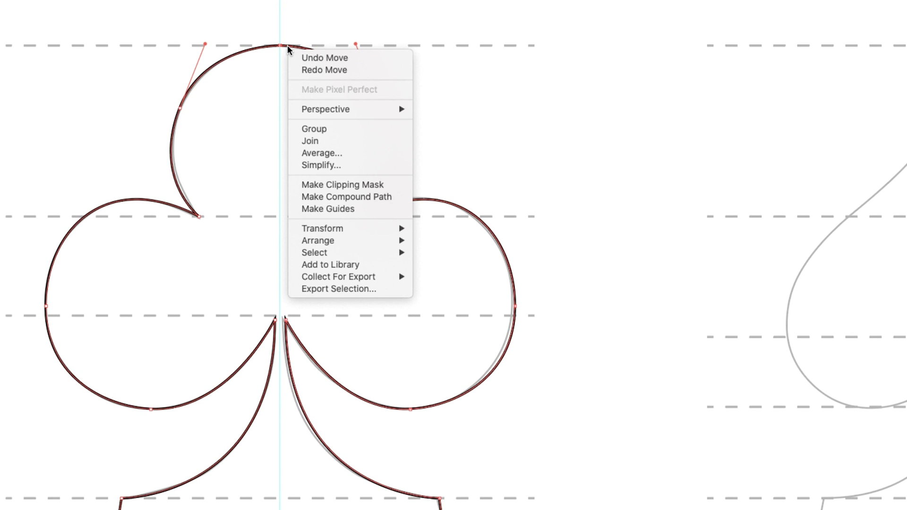
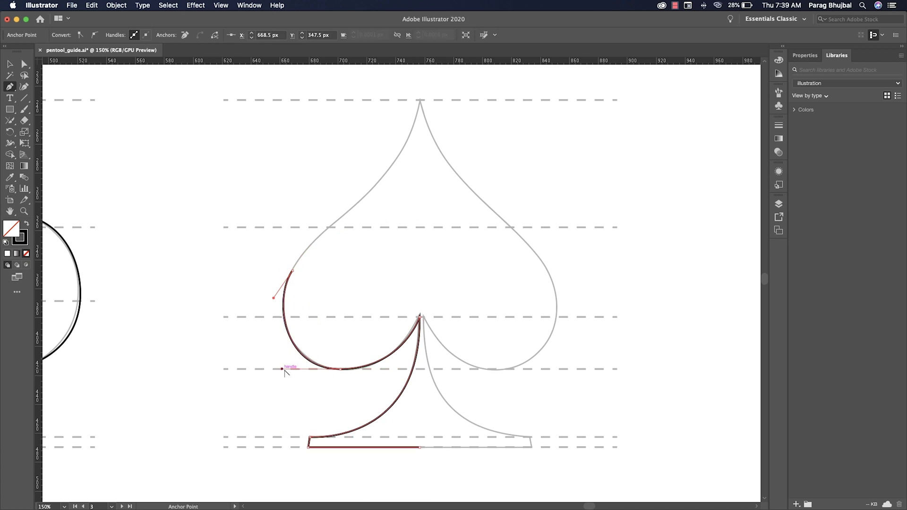
# Redo the last curve and trace the rest of the spade's left edge up to its apex, ending the path
pyautogui.press('super+z')
pyautogui.scroll(4, 366, 255)
pyautogui.moveTo(366, 255); pyautogui.dragTo(407, 209)
pyautogui.press('super+z')
pyautogui.moveTo(332, 291); pyautogui.dragTo(375, 256)
pyautogui.moveTo(394, 189); pyautogui.dragTo(395, 166)
pyautogui.keyDown('super'); pyautogui.click(483, 363); pyautogui.keyUp('super')
pyautogui.moveTo(483, 364); pyautogui.dragTo(467, 301)
pyautogui.moveTo(376, 228); pyautogui.dragTo(377, 227)
pyautogui.press('v')
# Place a vertical guide along the spade's center line through its apex
pyautogui.moveTo(217, 166); pyautogui.dragTo(422, 255)
pyautogui.press('super+z')
pyautogui.rightClick(425, 259)
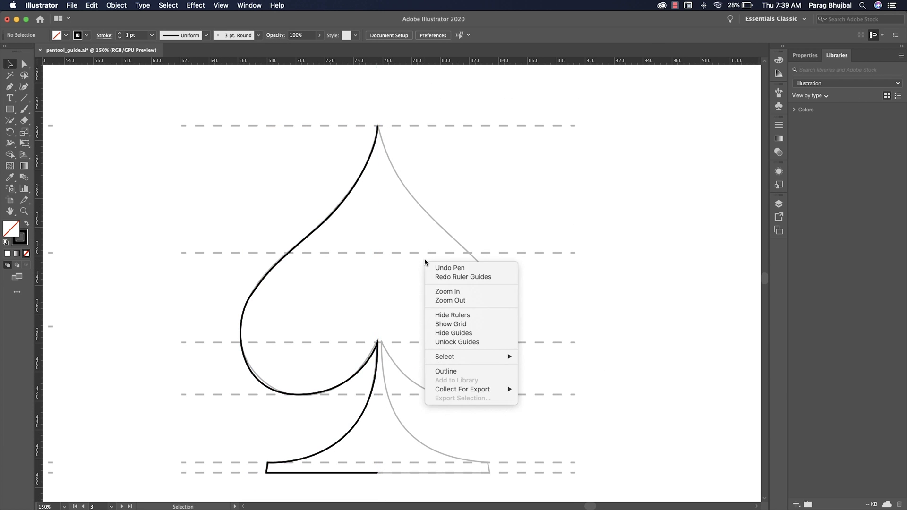
pyautogui.click(407, 259)
pyautogui.moveTo(40, 261); pyautogui.dragTo(405, 211)
# Reflect a copy of the spade's left half across the center guide and select both halves
pyautogui.click(299, 240)
pyautogui.press('o')
pyautogui.click(378, 300)
pyautogui.press('v')
pyautogui.click(579, 281)
pyautogui.moveTo(208, 156); pyautogui.dragTo(473, 201)
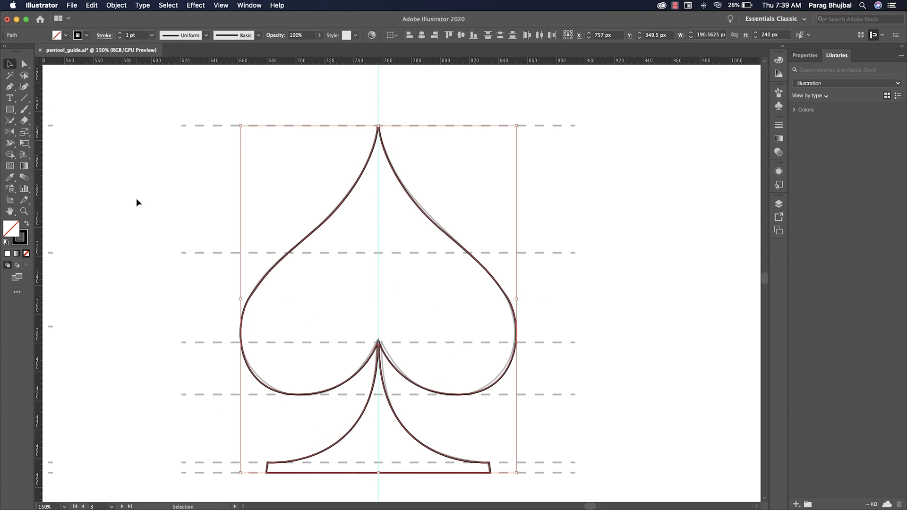
# Join the overlapping end points of the two halves at the spade's apex
pyautogui.press('a')
pyautogui.moveTo(302, 94); pyautogui.dragTo(409, 153)
pyautogui.rightClick(376, 131)
pyautogui.click(410, 200)
pyautogui.click(411, 200)
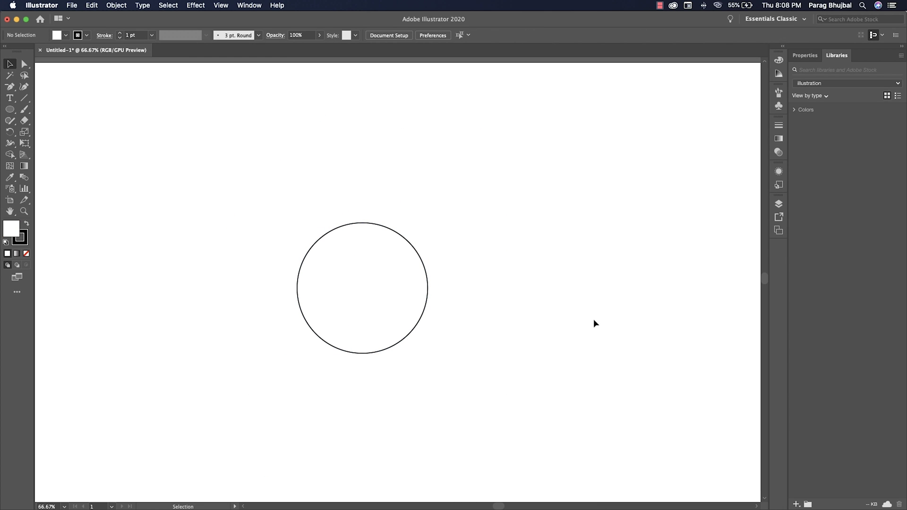
# Select the circle in Untitled-1 and add an anchor point on its upper-left arc
pyautogui.moveTo(297, 202); pyautogui.dragTo(411, 263)
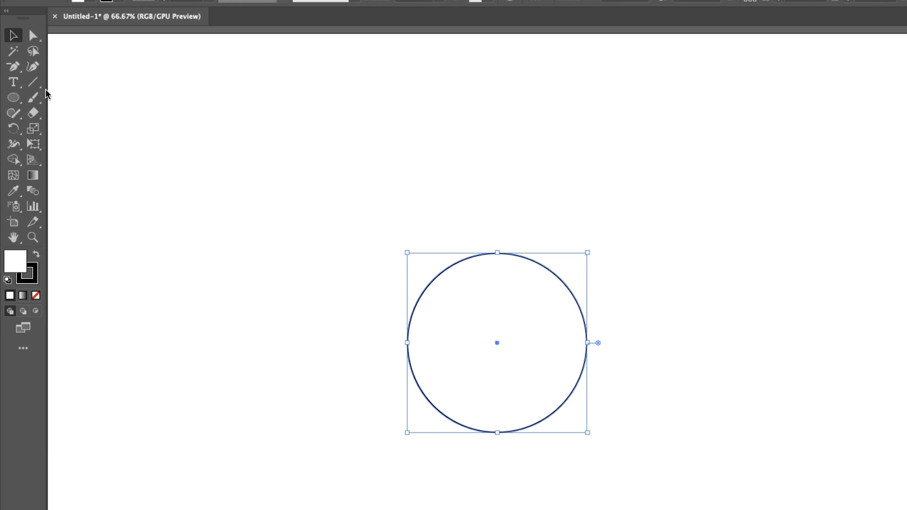
pyautogui.moveTo(18, 69); pyautogui.dragTo(89, 85)
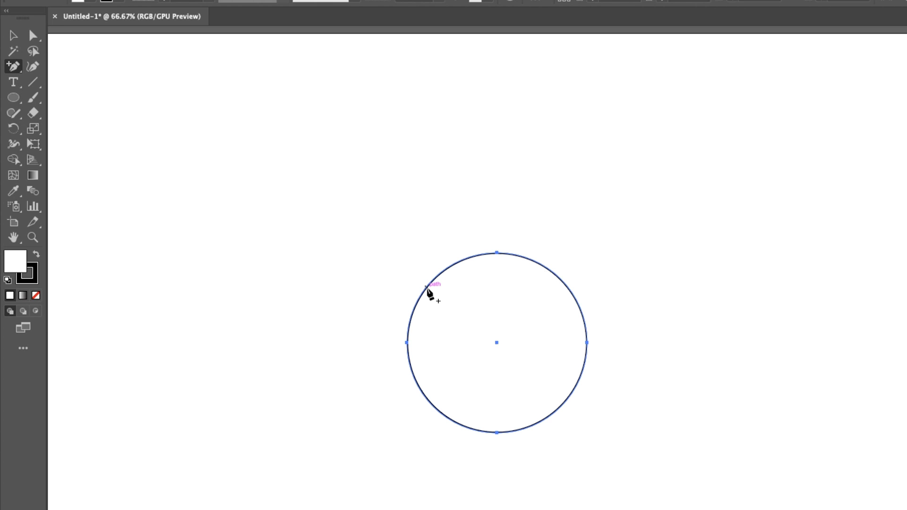
pyautogui.click(427, 289)
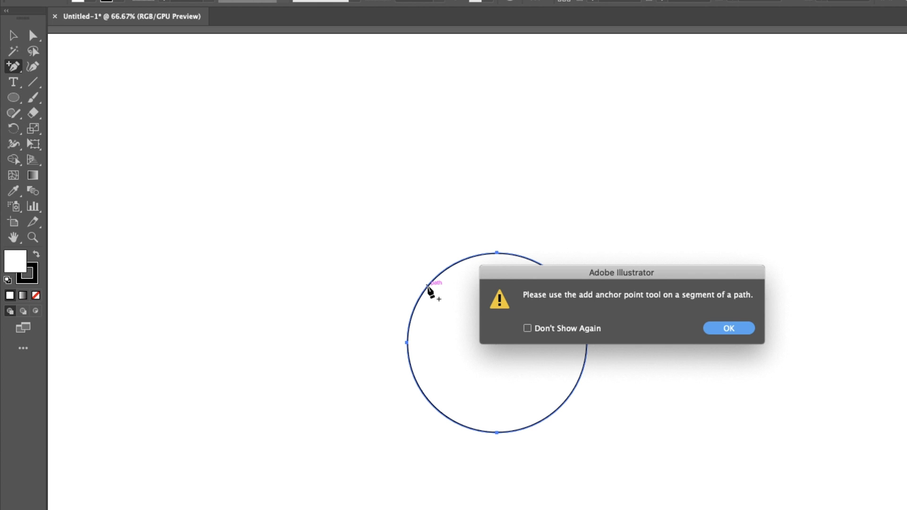
pyautogui.click(727, 330)
pyautogui.click(429, 284)
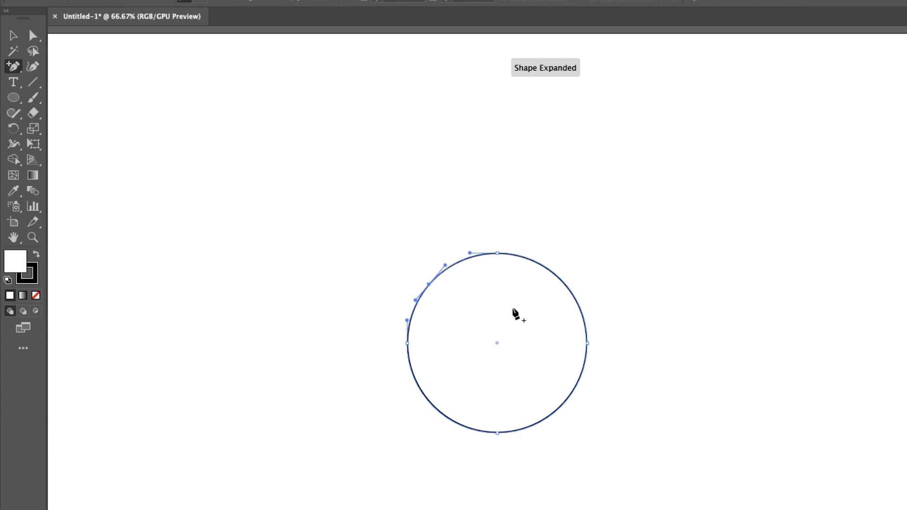
# Try rotating the added anchor point's handles to bend the upper-left arc, and undo the change
pyautogui.click(32, 35)
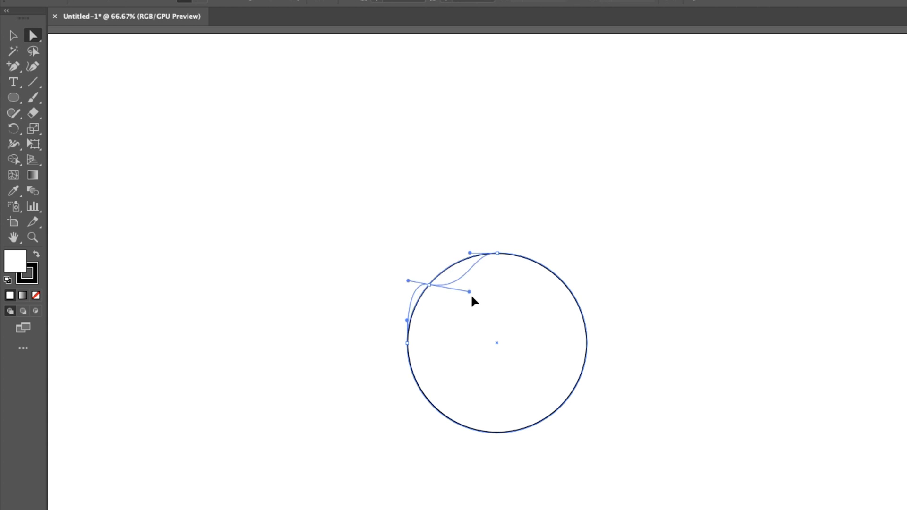
pyautogui.moveTo(472, 297); pyautogui.dragTo(472, 317)
pyautogui.press('super+z')
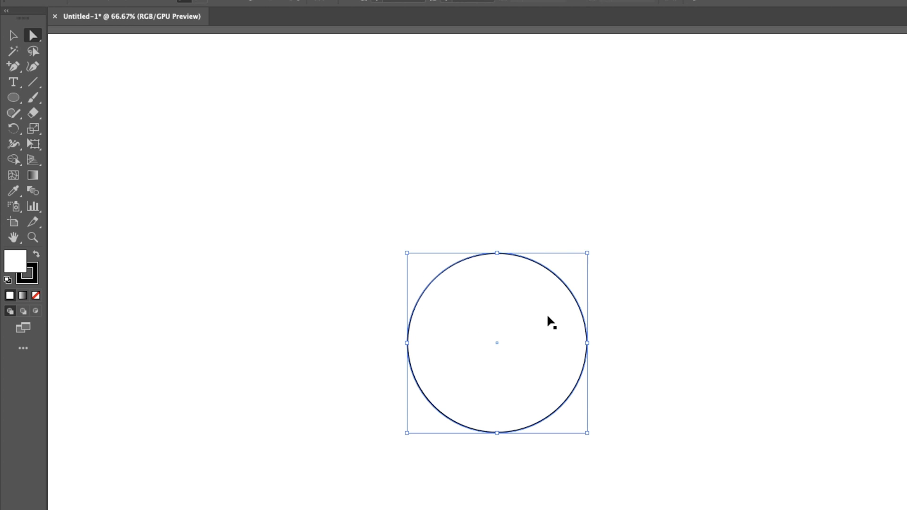
# Try deleting the added anchor point from the upper-left arc, and undo back to the original circle
pyautogui.moveTo(13, 66); pyautogui.dragTo(112, 96)
pyautogui.click(429, 284)
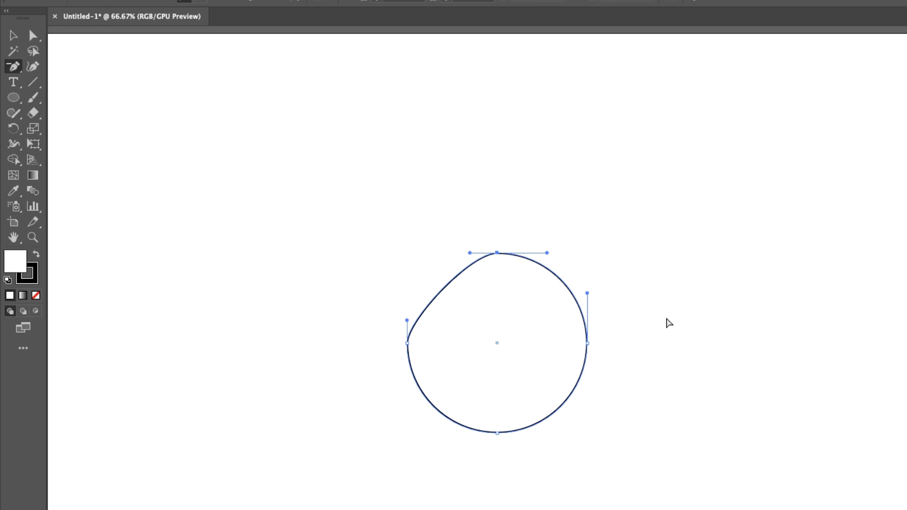
pyautogui.press('super+z')
pyautogui.press('super+z')
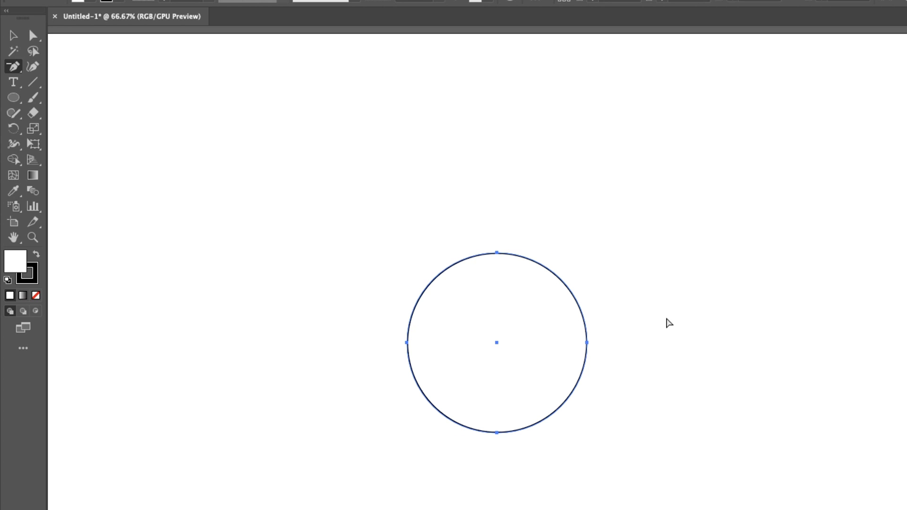
# Convert the circle's bottom anchor point to a corner and move it straight down to form a map-pin shape
pyautogui.moveTo(17, 73); pyautogui.dragTo(101, 115)
pyautogui.click(498, 433)
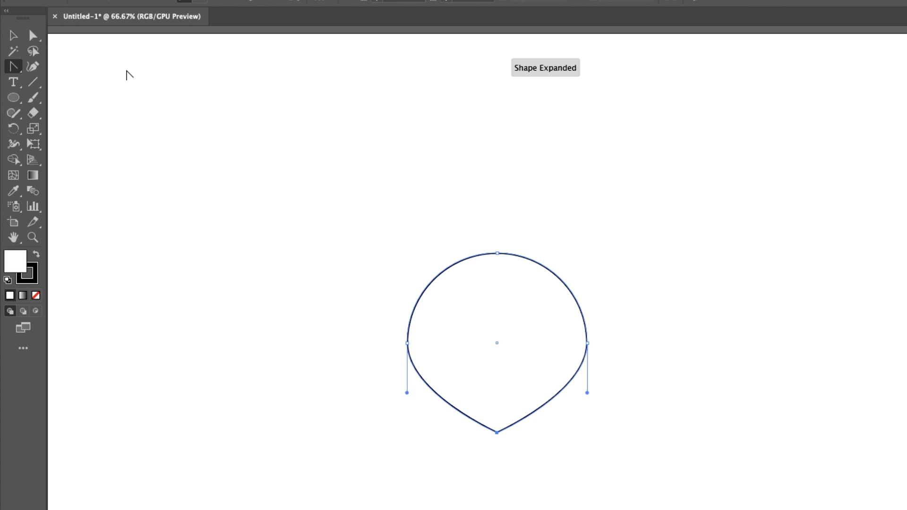
pyautogui.click(42, 37)
pyautogui.scroll(-3, 609, 336)
pyautogui.moveTo(495, 372); pyautogui.dragTo(494, 454)
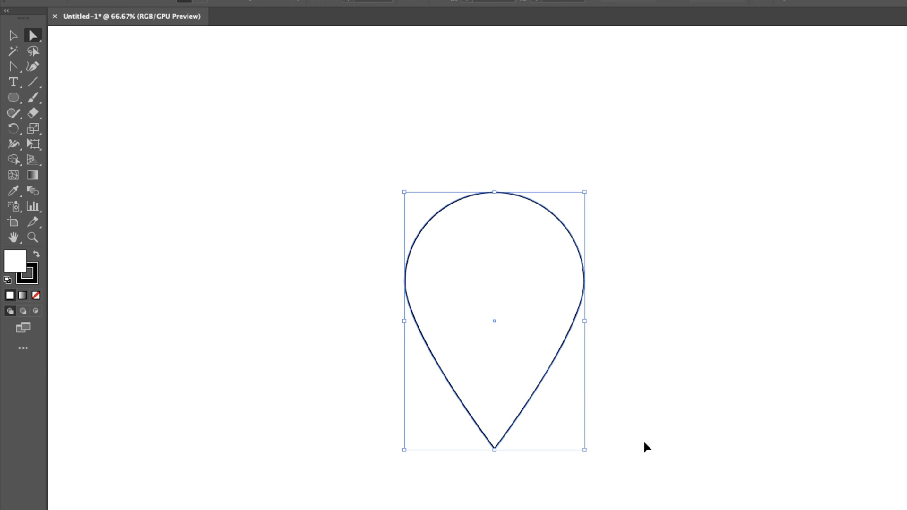
pyautogui.click(666, 438)
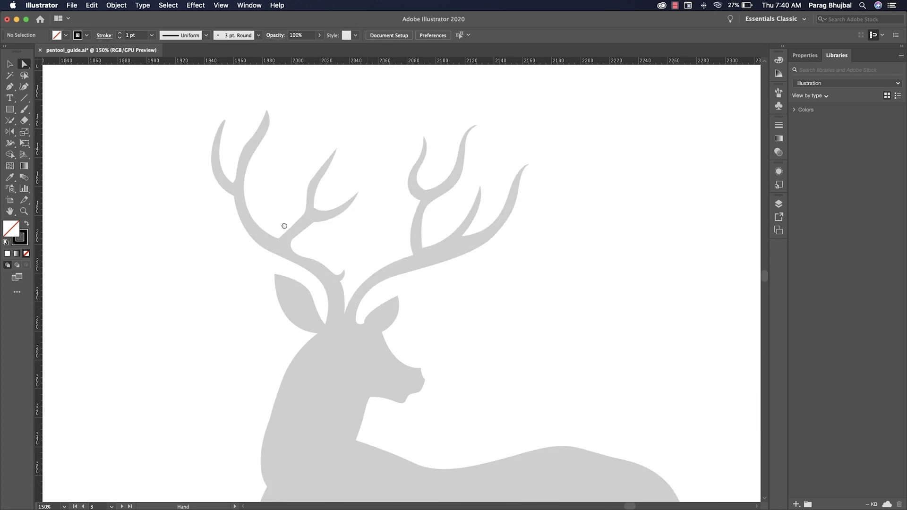
# In pentool_guide.ai, trace the deer's left antler from its base along the inner edge and around the inner forked tines
pyautogui.click(363, 359)
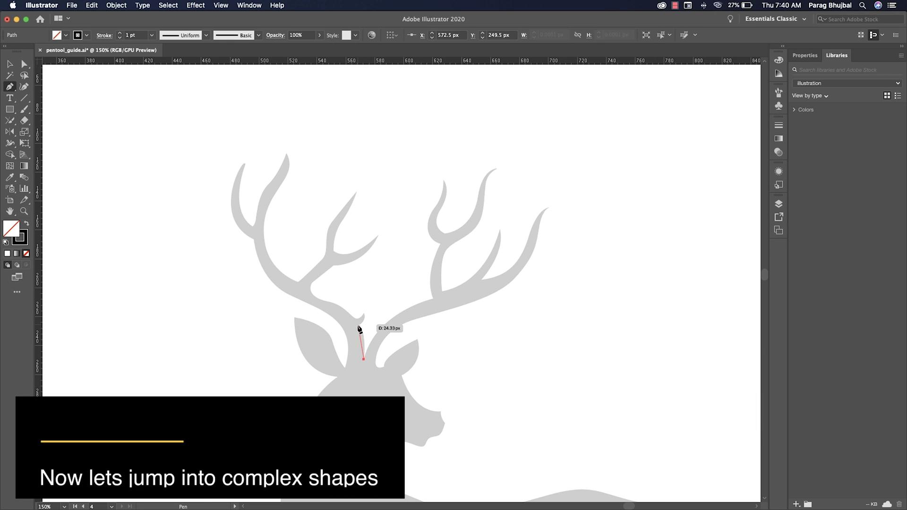
pyautogui.moveTo(360, 325); pyautogui.dragTo(350, 309)
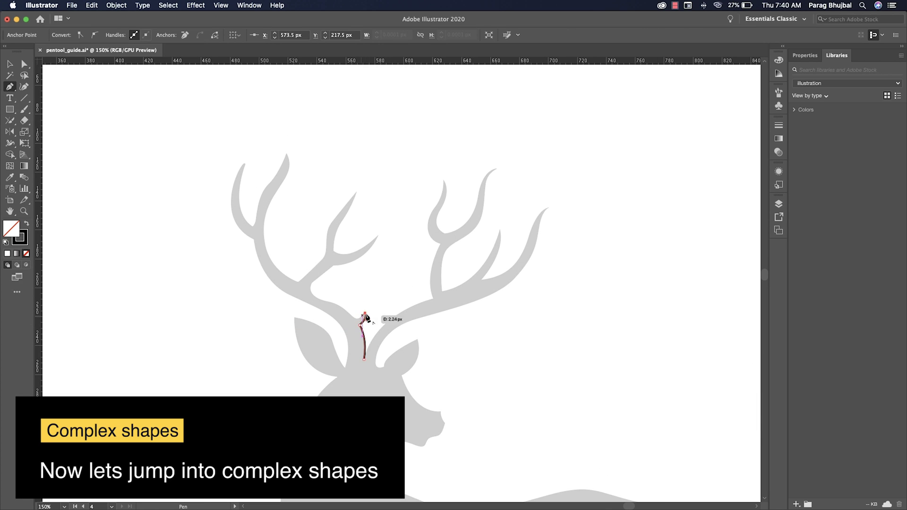
pyautogui.moveTo(328, 302); pyautogui.dragTo(310, 276)
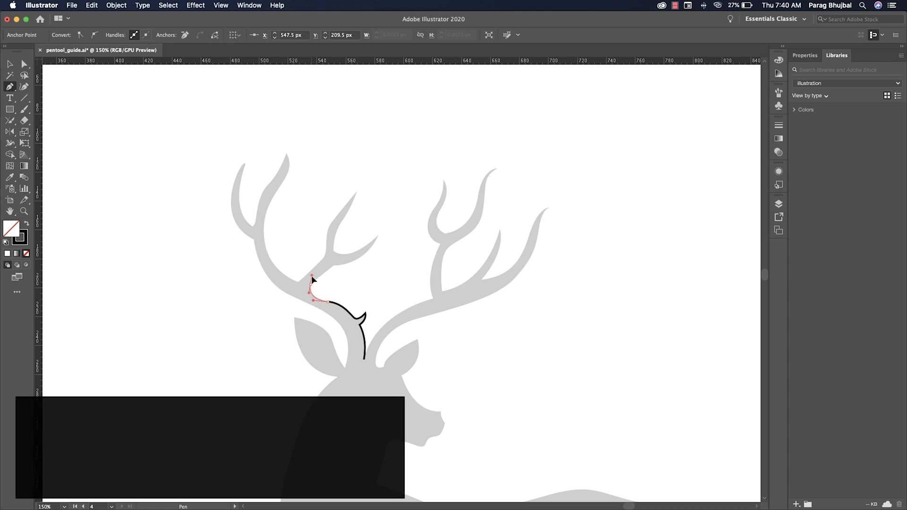
pyautogui.click(309, 285)
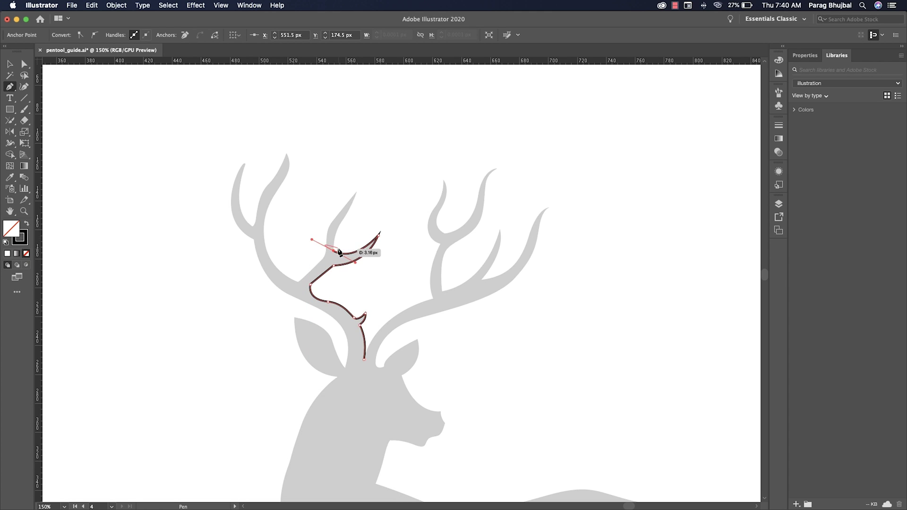
pyautogui.moveTo(328, 231); pyautogui.dragTo(327, 258)
pyautogui.click(297, 281)
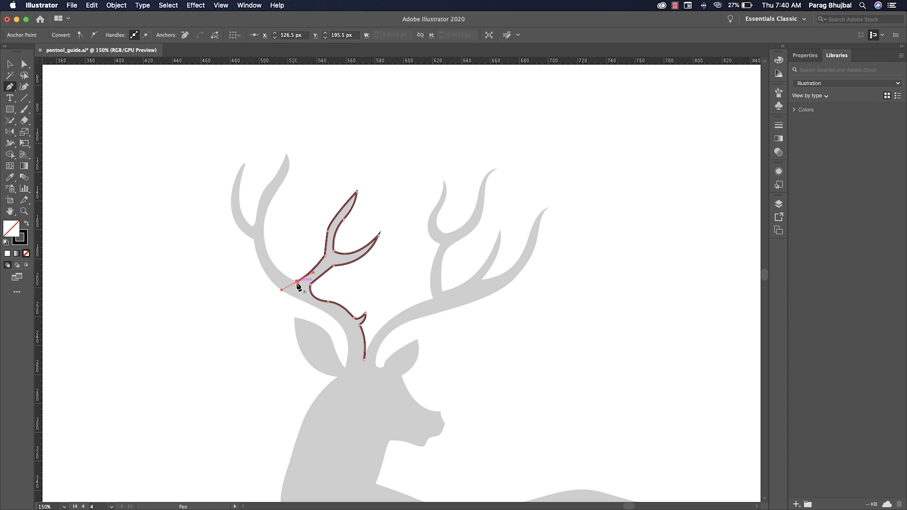
# Continue the antler path up the main beam, around its tall tine, and down to the outermost tine's junction
pyautogui.moveTo(265, 245); pyautogui.dragTo(260, 213)
pyautogui.moveTo(286, 179); pyautogui.dragTo(264, 190)
pyautogui.click(285, 152)
pyautogui.moveTo(257, 228); pyautogui.dragTo(261, 242)
pyautogui.click(258, 228)
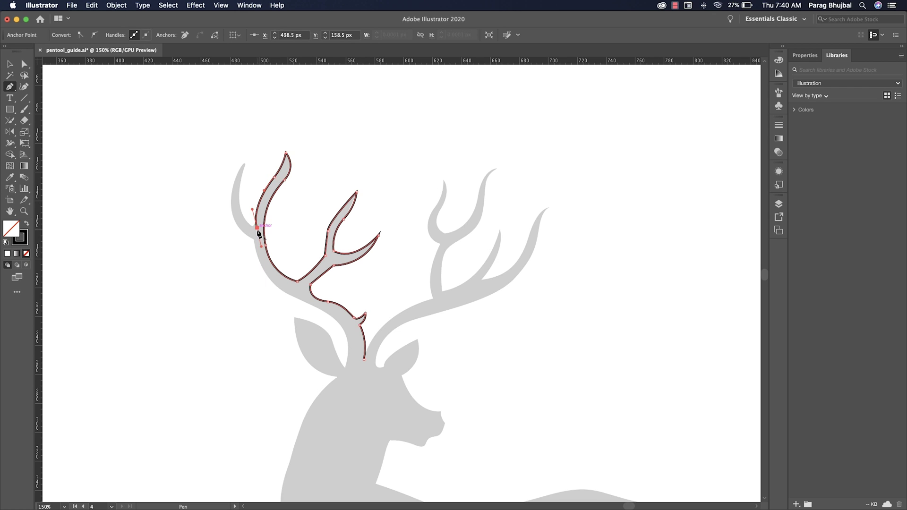
# Trace the outermost tine and the left antler's outer edge down to its base, removing the outgoing handle there
pyautogui.moveTo(245, 164); pyautogui.dragTo(265, 110)
pyautogui.click(244, 164)
pyautogui.moveTo(254, 239); pyautogui.dragTo(301, 273)
pyautogui.moveTo(316, 280); pyautogui.dragTo(311, 186)
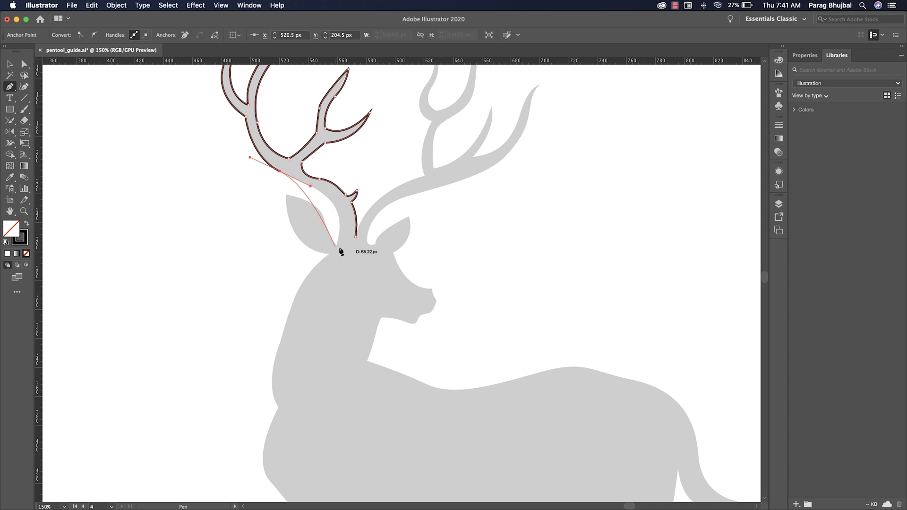
pyautogui.moveTo(336, 245); pyautogui.dragTo(324, 297)
pyautogui.click(337, 245)
pyautogui.click(325, 225)
pyautogui.press('super+z')
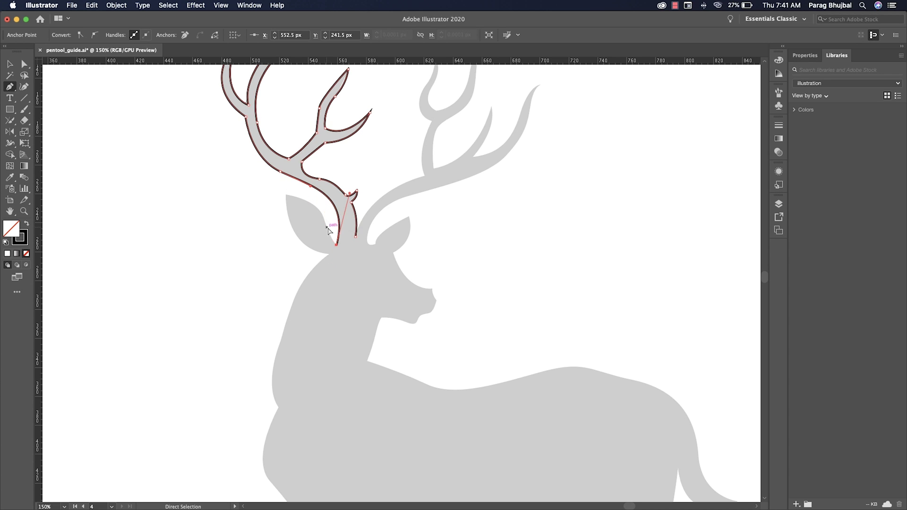
# Trace the deer's left ear up to its tip and back around the outer edge to its base
pyautogui.moveTo(324, 226); pyautogui.dragTo(254, 147)
pyautogui.click(280, 148)
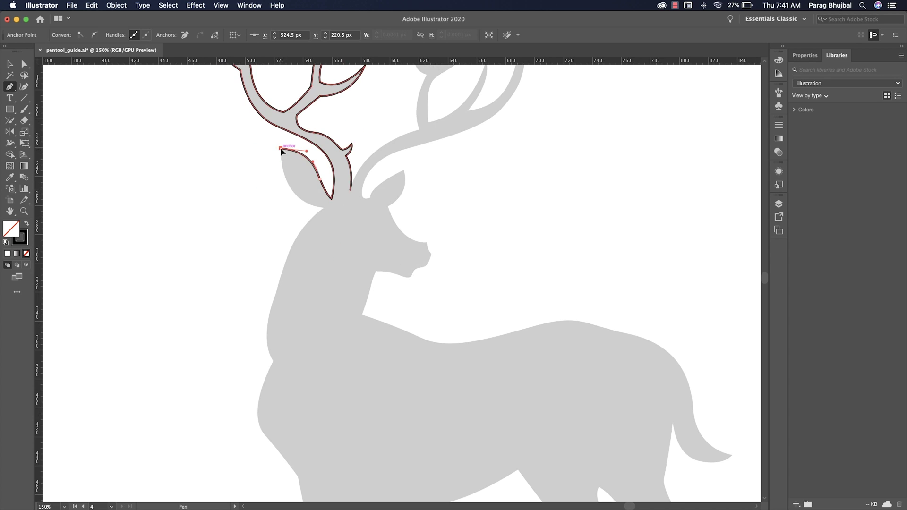
pyautogui.moveTo(324, 208); pyautogui.dragTo(330, 293)
# Continue the path down the back of the neck and around the chest to the first front leg's outer knee
pyautogui.scroll(-2, 330, 239)
pyautogui.hscroll(-3, 330, 239)
pyautogui.moveTo(341, 319); pyautogui.dragTo(350, 325)
pyautogui.scroll(-6, 384, 334)
pyautogui.hscroll(3, 384, 334)
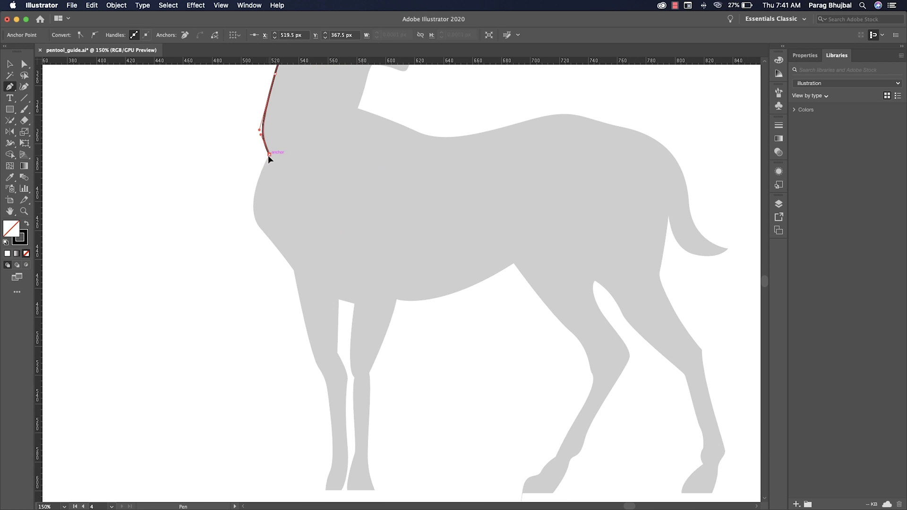
pyautogui.moveTo(294, 274); pyautogui.dragTo(295, 281)
pyautogui.scroll(-4, 295, 281)
pyautogui.hscroll(2, 295, 281)
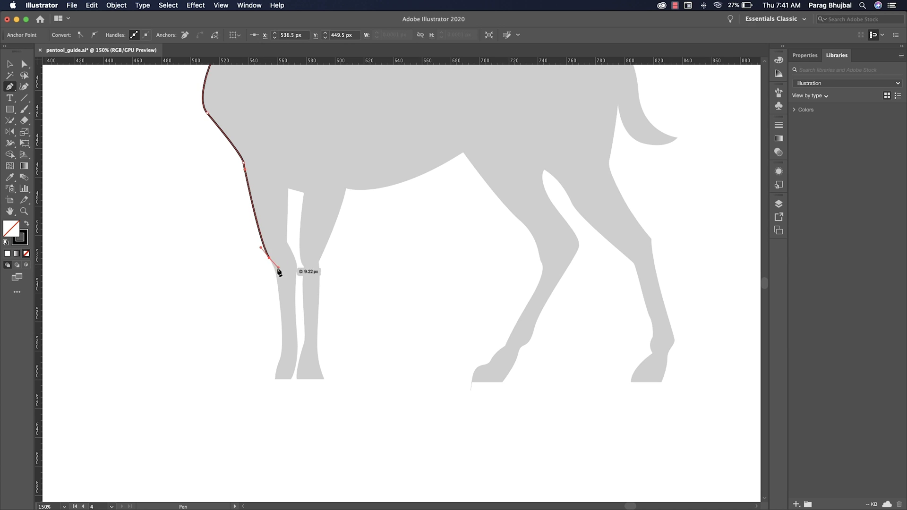
# Trace the first front leg's lower outer edge, flat hoof and inner edge
pyautogui.moveTo(282, 348); pyautogui.dragTo(296, 313)
pyautogui.click(275, 378)
pyautogui.moveTo(295, 275); pyautogui.dragTo(276, 224)
pyautogui.press('space')
pyautogui.moveTo(285, 220); pyautogui.dragTo(269, 279)
pyautogui.moveTo(286, 321); pyautogui.dragTo(295, 334)
# Trace around the gap between the front legs and down to the second front leg's flat hoof
pyautogui.moveTo(297, 357); pyautogui.dragTo(303, 221)
pyautogui.click(304, 287)
pyautogui.moveTo(299, 314); pyautogui.dragTo(296, 321)
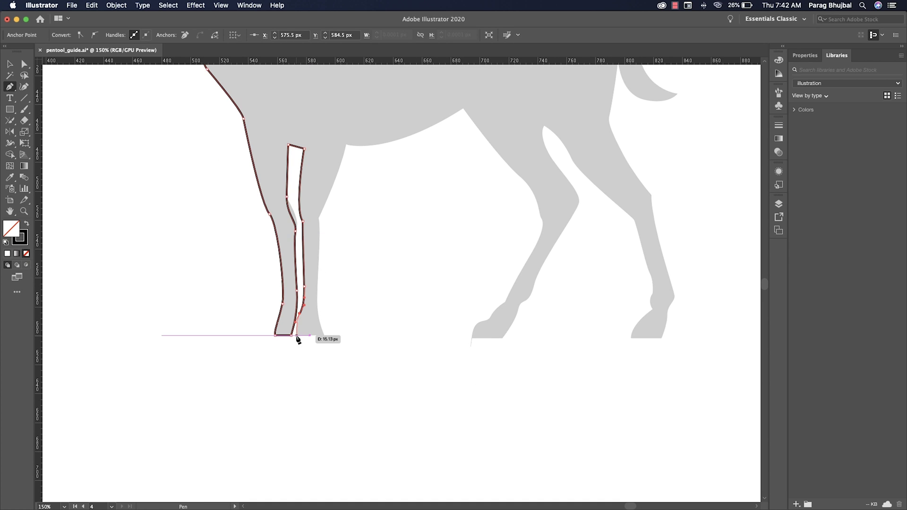
pyautogui.click(297, 335)
pyautogui.click(324, 335)
# Trace the second front leg's rear edge upward and continue along the belly curve to the hind leg
pyautogui.moveTo(317, 292); pyautogui.dragTo(320, 260)
pyautogui.click(318, 217)
pyautogui.moveTo(333, 203); pyautogui.dragTo(287, 315)
pyautogui.moveTo(298, 256); pyautogui.dragTo(306, 229)
pyautogui.moveTo(329, 253); pyautogui.dragTo(282, 343)
pyautogui.moveTo(370, 312); pyautogui.dragTo(434, 268)
# Trace the near hind leg's front edge from the belly down to and around its hoof
pyautogui.moveTo(446, 386); pyautogui.dragTo(358, 274)
pyautogui.press('super+z')
pyautogui.moveTo(326, 248); pyautogui.dragTo(334, 259)
pyautogui.moveTo(351, 286); pyautogui.dragTo(355, 299)
pyautogui.moveTo(353, 314); pyautogui.dragTo(348, 326)
pyautogui.moveTo(327, 364); pyautogui.dragTo(307, 390)
pyautogui.moveTo(302, 398); pyautogui.dragTo(321, 420)
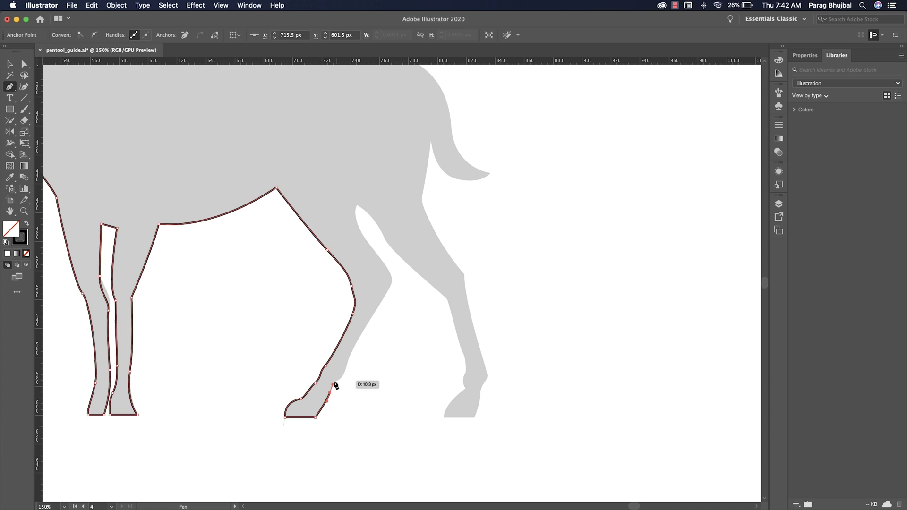
# Trace the near hind leg's rear edge up to the top of the gap between the hind legs
pyautogui.moveTo(366, 325); pyautogui.dragTo(387, 293)
pyautogui.moveTo(391, 216); pyautogui.dragTo(379, 331)
pyautogui.moveTo(369, 376); pyautogui.dragTo(351, 303)
pyautogui.scroll(-3, 350, 323)
pyautogui.hscroll(3, 350, 323)
pyautogui.moveTo(295, 283); pyautogui.dragTo(322, 321)
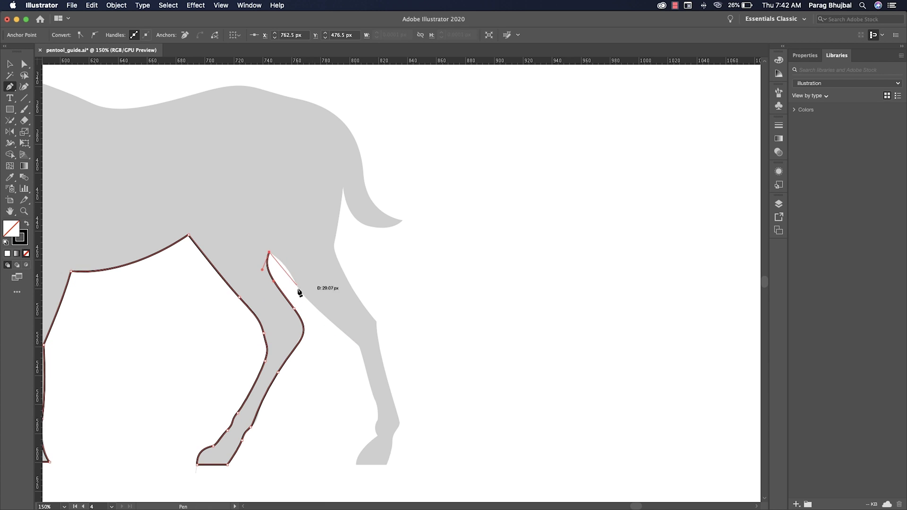
# Trace the far hind leg's front edge down to the ankle and around its flat-bottomed hoof
pyautogui.moveTo(294, 280); pyautogui.dragTo(303, 300)
pyautogui.moveTo(370, 386); pyautogui.dragTo(381, 443)
pyautogui.scroll(-5, 382, 475)
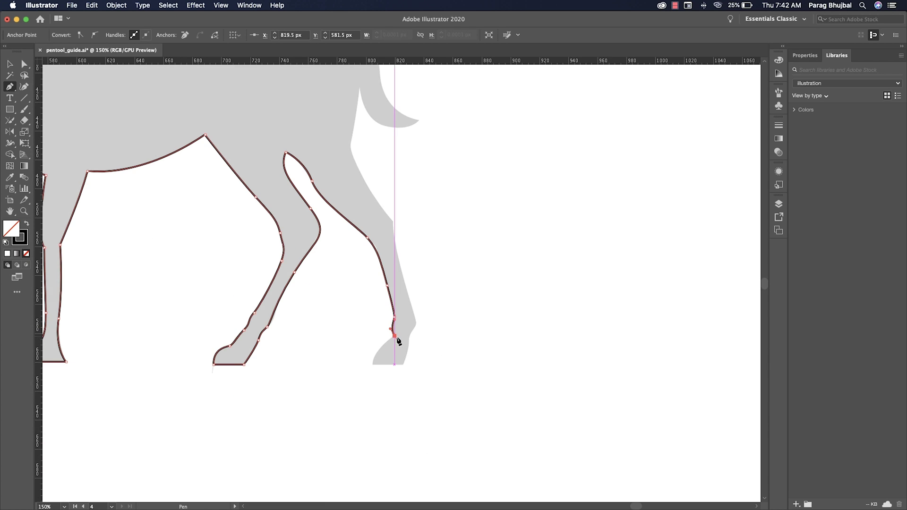
pyautogui.click(394, 336)
pyautogui.moveTo(372, 365); pyautogui.dragTo(372, 381)
pyautogui.click(373, 365)
pyautogui.click(401, 365)
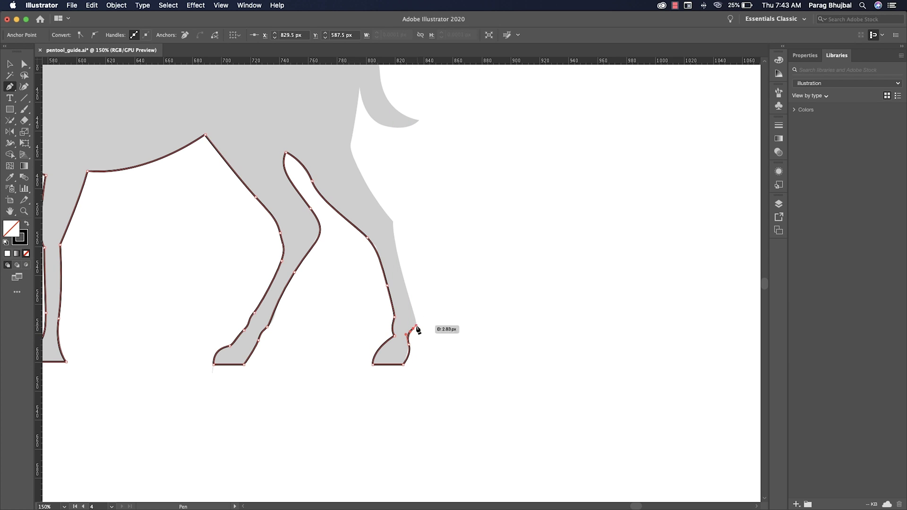
# Trace the far hind leg's rear edge from the ankle up toward the underside of the tail
pyautogui.moveTo(416, 325); pyautogui.dragTo(416, 325)
pyautogui.moveTo(402, 276); pyautogui.dragTo(426, 346)
pyautogui.moveTo(428, 333); pyautogui.dragTo(426, 327)
pyautogui.moveTo(417, 315); pyautogui.dragTo(409, 307)
pyautogui.moveTo(409, 306); pyautogui.dragTo(469, 422)
pyautogui.moveTo(445, 368); pyautogui.dragTo(446, 356)
# Trace the tail from its underside notch out to the tip and back along its upper edge
pyautogui.click(454, 309)
pyautogui.moveTo(513, 345); pyautogui.dragTo(569, 319)
pyautogui.moveTo(477, 313); pyautogui.dragTo(469, 278)
pyautogui.scroll(5, 469, 278)
pyautogui.hscroll(-3, 470, 278)
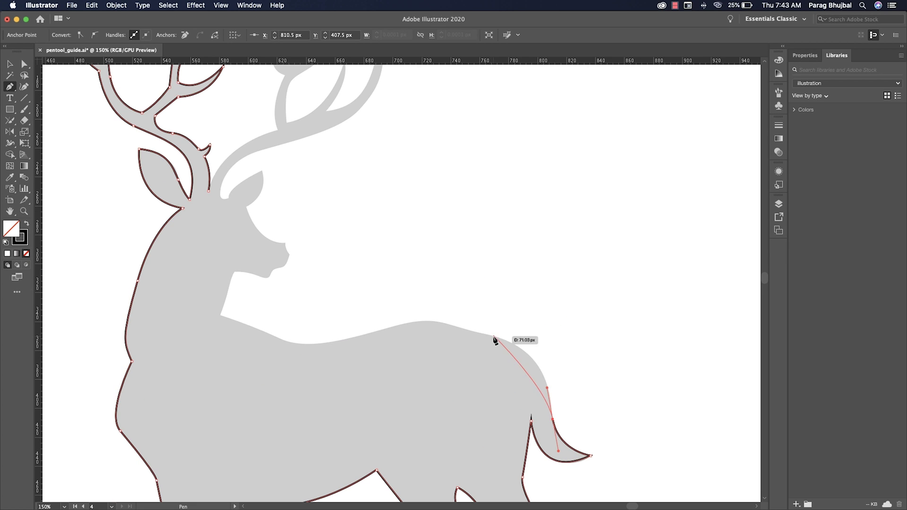
pyautogui.moveTo(493, 336); pyautogui.dragTo(428, 319)
pyautogui.press('super+z')
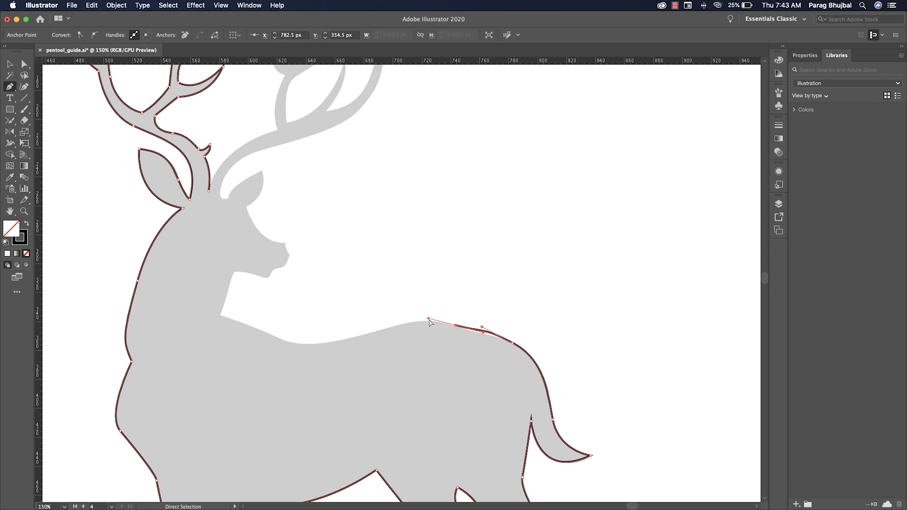
pyautogui.press('super+z')
pyautogui.press('super+z')
# Trace the rump and the curved back forward to the corner at the base of the neck
pyautogui.moveTo(529, 356); pyautogui.dragTo(447, 324)
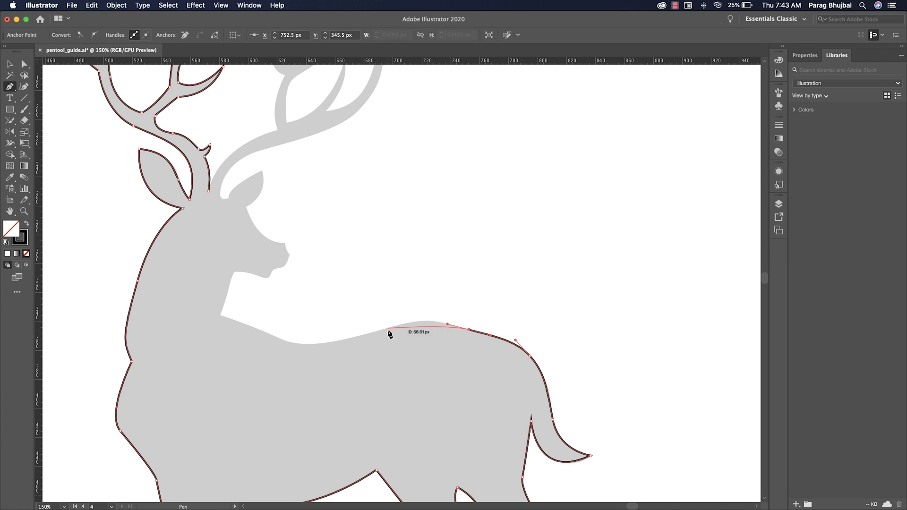
pyautogui.moveTo(387, 328); pyautogui.dragTo(491, 382)
pyautogui.press('space')
pyautogui.moveTo(433, 383); pyautogui.dragTo(418, 377)
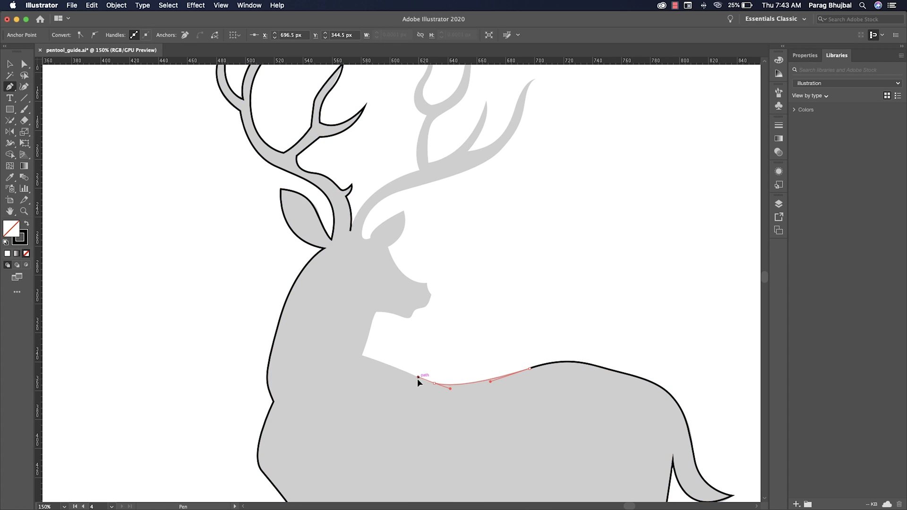
pyautogui.click(362, 356)
# Trace the throat, jaw and muzzle up to a corner point at the top of the nose
pyautogui.moveTo(370, 321); pyautogui.dragTo(402, 317)
pyautogui.moveTo(411, 316); pyautogui.dragTo(413, 313)
pyautogui.moveTo(420, 308); pyautogui.dragTo(431, 286)
pyautogui.press('super+=')
pyautogui.press('super+=')
pyautogui.press('space')
pyautogui.moveTo(379, 203); pyautogui.dragTo(428, 294)
pyautogui.click(440, 350)
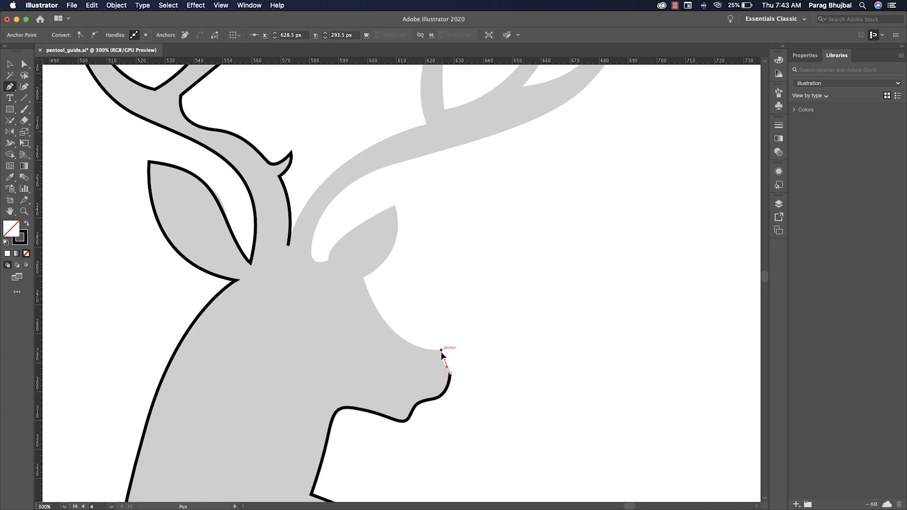
pyautogui.moveTo(440, 350); pyautogui.dragTo(443, 333)
pyautogui.click(441, 350)
# Trace the forehead, the right ear and the small dip leading to the right antler's base
pyautogui.moveTo(363, 277); pyautogui.dragTo(342, 202)
pyautogui.press('space')
pyautogui.moveTo(420, 265); pyautogui.dragTo(344, 419)
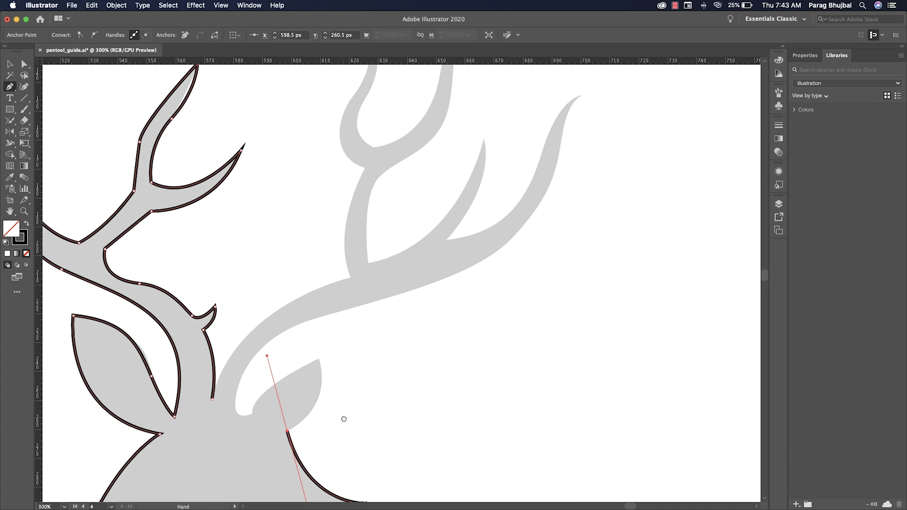
pyautogui.moveTo(319, 359); pyautogui.dragTo(305, 303)
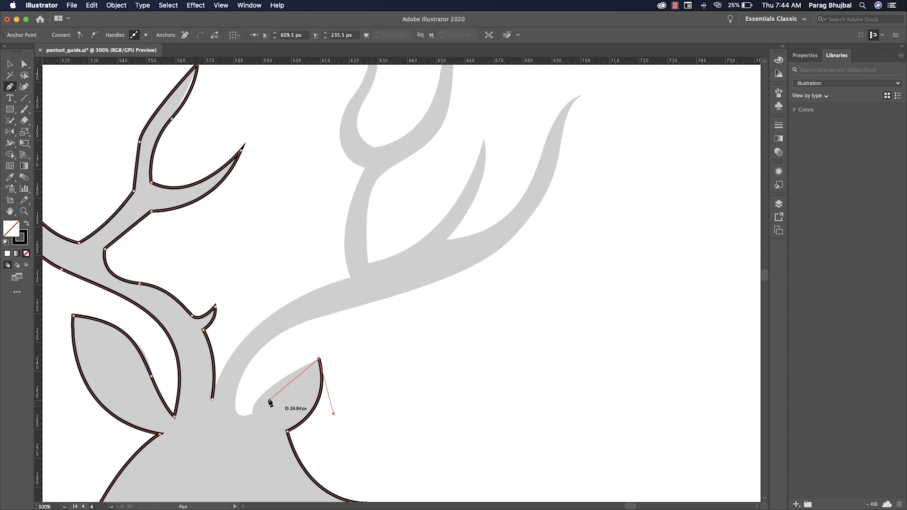
pyautogui.moveTo(235, 401); pyautogui.dragTo(234, 379)
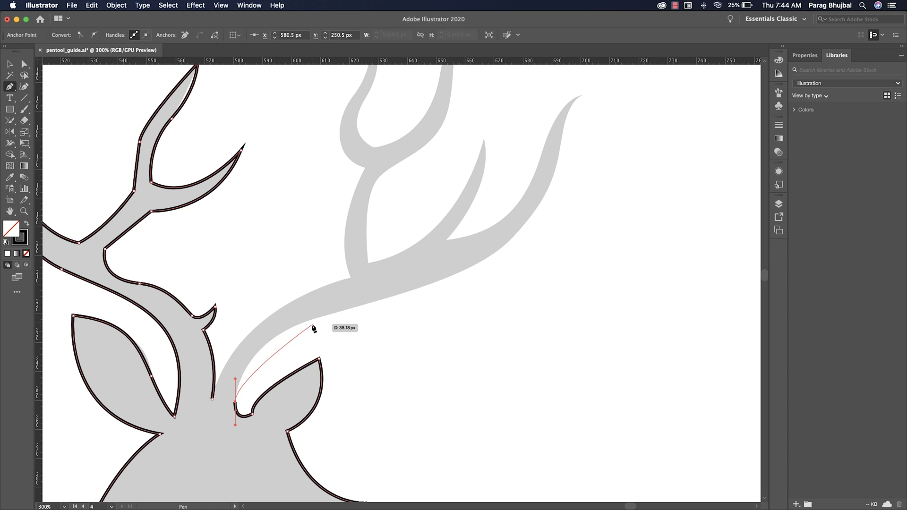
# Trace the right antler's lower outer edge from its base to the tip of the outermost tine
pyautogui.moveTo(317, 318); pyautogui.dragTo(380, 301)
pyautogui.press('space')
pyautogui.moveTo(493, 294); pyautogui.dragTo(308, 381)
pyautogui.moveTo(336, 312); pyautogui.dragTo(385, 254)
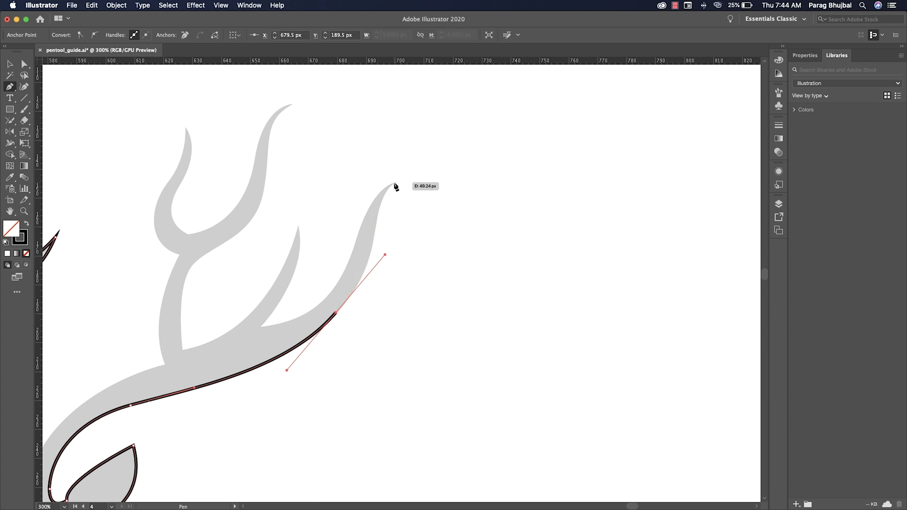
pyautogui.moveTo(394, 183); pyautogui.dragTo(420, 160)
# Trace the outermost tine's inner edge down to its junction with the neighbouring short tine
pyautogui.moveTo(431, 260); pyautogui.dragTo(577, 254)
pyautogui.moveTo(496, 249); pyautogui.dragTo(475, 309)
pyautogui.click(408, 321)
# Trace the short middle tine down to the forked branch's base, removing the outgoing handle there
pyautogui.moveTo(444, 223); pyautogui.dragTo(436, 174)
pyautogui.press('space')
pyautogui.moveTo(434, 230); pyautogui.dragTo(572, 192)
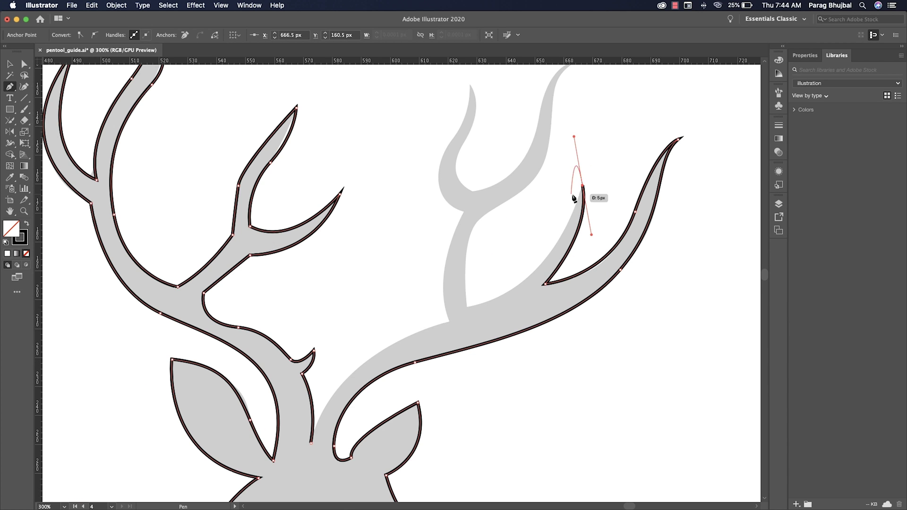
pyautogui.moveTo(467, 308); pyautogui.dragTo(380, 319)
pyautogui.press('space')
pyautogui.moveTo(597, 252); pyautogui.dragTo(385, 326)
pyautogui.click(255, 381)
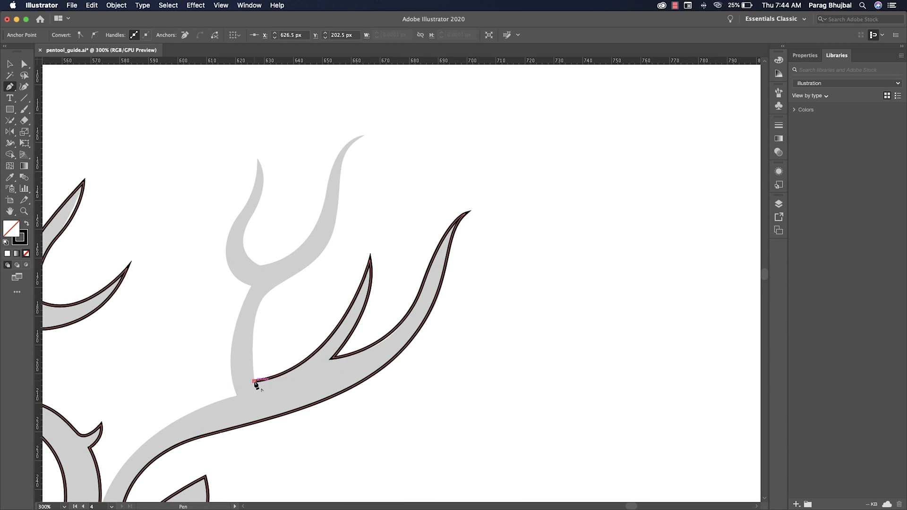
# Trace the forked branch's outer edge, around its tall tine and down to a corner inside the fork
pyautogui.moveTo(268, 292); pyautogui.dragTo(296, 267)
pyautogui.press('space')
pyautogui.moveTo(348, 207); pyautogui.dragTo(457, 184)
pyautogui.press('space')
pyautogui.moveTo(413, 219); pyautogui.dragTo(403, 256)
pyautogui.moveTo(344, 304); pyautogui.dragTo(290, 312)
pyautogui.press('space')
pyautogui.moveTo(337, 307); pyautogui.dragTo(402, 316)
pyautogui.click(410, 312)
# Trace around the fork's shorter tine and back down its outer edge to the branch junction
pyautogui.moveTo(395, 275); pyautogui.dragTo(401, 266)
pyautogui.moveTo(407, 207); pyautogui.dragTo(409, 220)
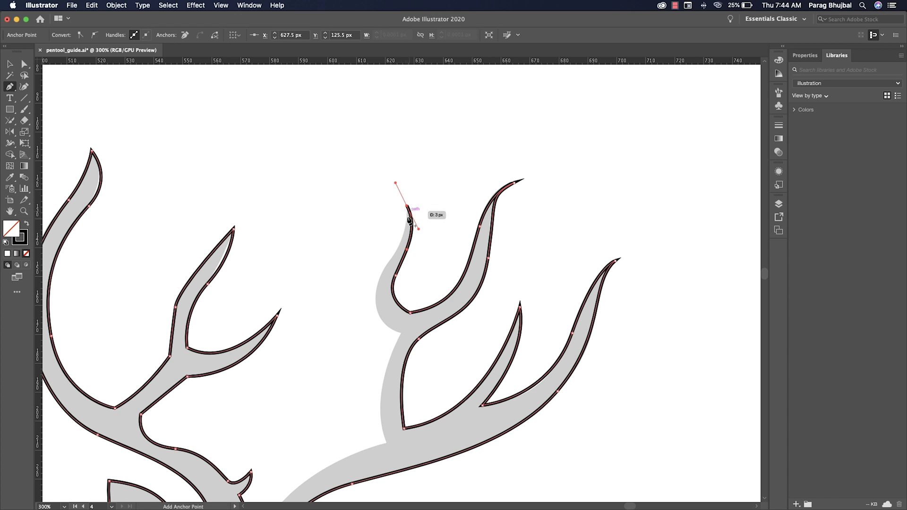
pyautogui.moveTo(393, 259); pyautogui.dragTo(375, 281)
pyautogui.moveTo(400, 332); pyautogui.dragTo(437, 343)
pyautogui.press('space')
pyautogui.moveTo(429, 361); pyautogui.dragTo(439, 238)
pyautogui.click(411, 208)
# Trace the branch's inner edge and the main beam down, closing the path at its starting point
pyautogui.moveTo(395, 319); pyautogui.dragTo(415, 358)
pyautogui.click(396, 319)
pyautogui.press('space')
pyautogui.moveTo(396, 319); pyautogui.dragTo(515, 233)
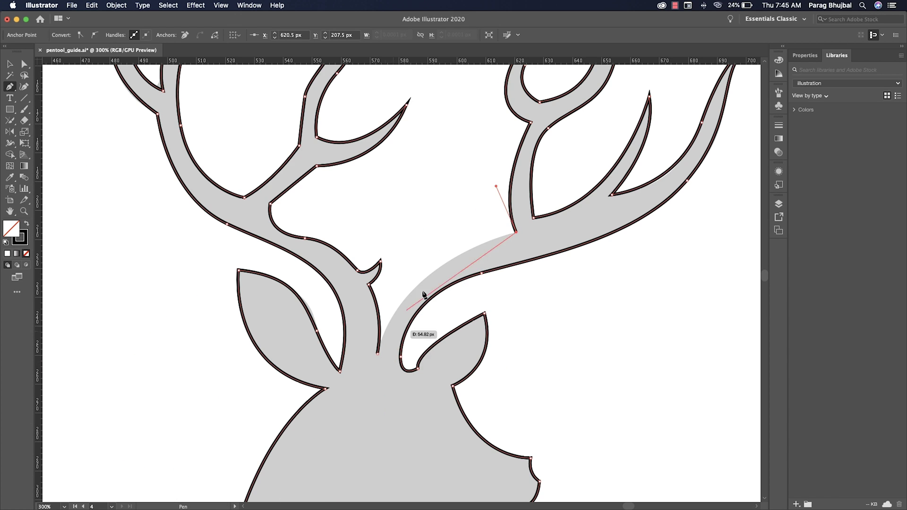
pyautogui.moveTo(377, 353); pyautogui.dragTo(375, 368)
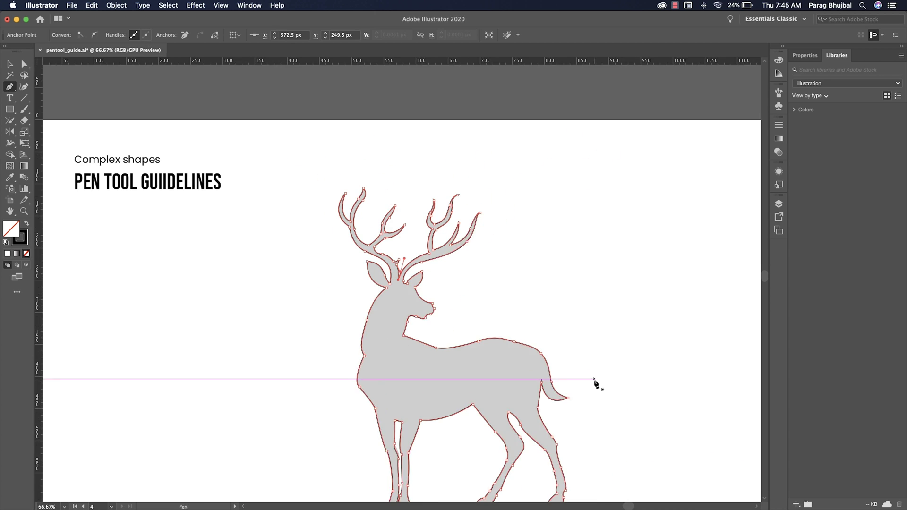
# Swap the closed deer outline's fill and stroke to make it a solid black silhouette, then deselect it
pyautogui.press('v')
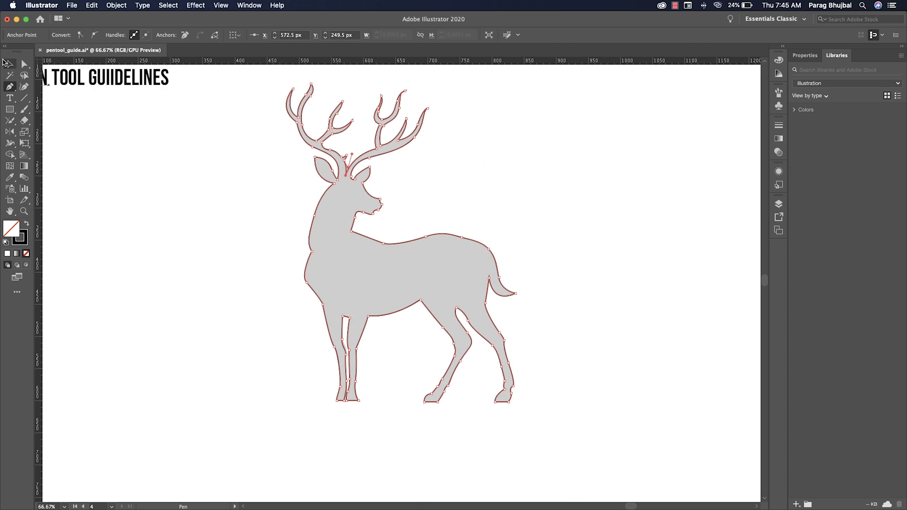
pyautogui.hotkey('shift', 'x')
pyautogui.click(240, 305)
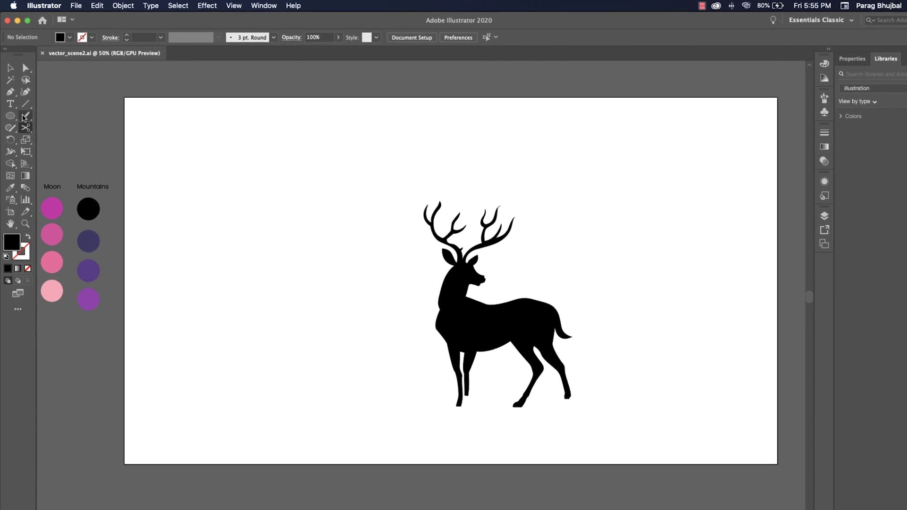
# In vector_scene2.ai, draw a black ground contour with the Pen tool, rolling from the artboard's left edge to the deer's feet
pyautogui.click(10, 102)
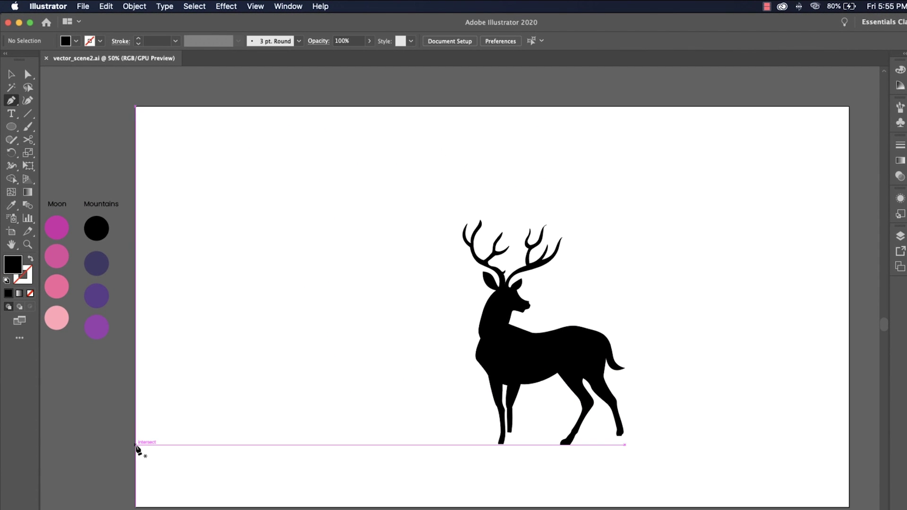
pyautogui.click(136, 443)
pyautogui.moveTo(209, 421); pyautogui.dragTo(228, 426)
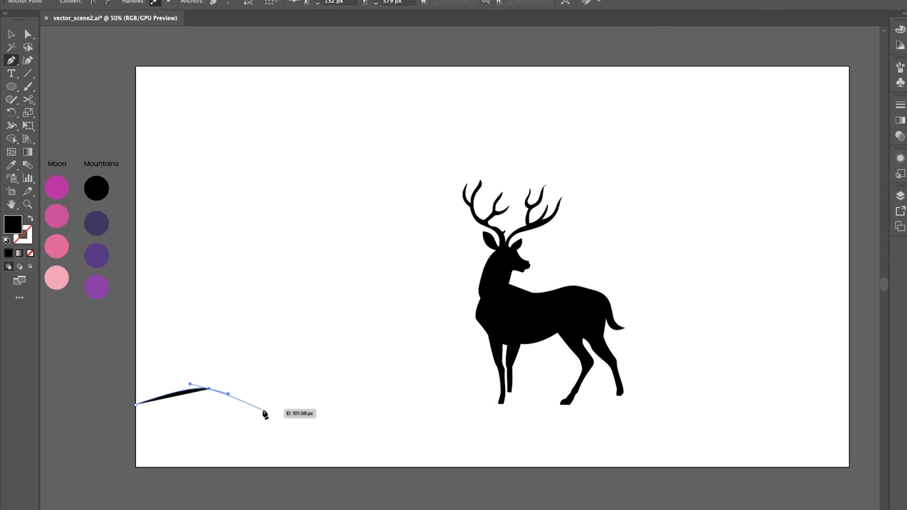
pyautogui.moveTo(269, 404)
pyautogui.mouseDown()
pyautogui.moveTo(365, 406)
pyautogui.moveTo(441, 383)
pyautogui.mouseUp()
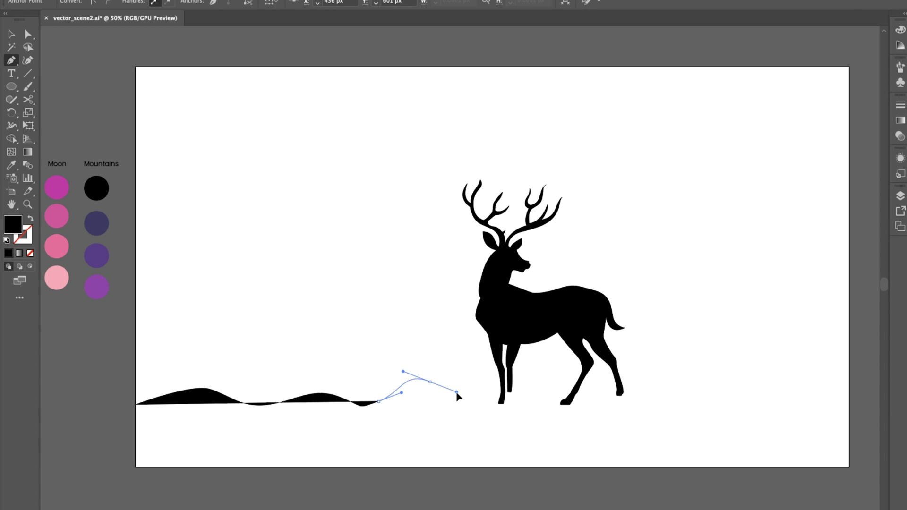
pyautogui.moveTo(520, 392); pyautogui.dragTo(554, 390)
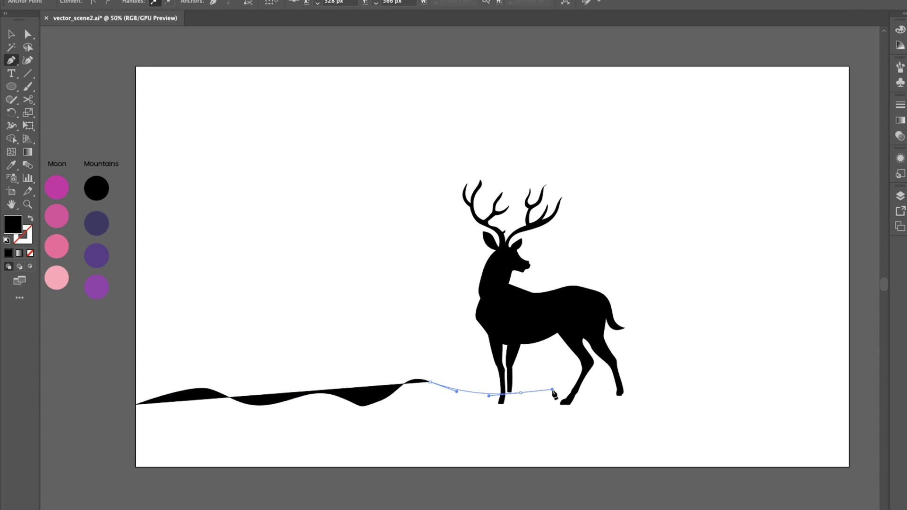
# Continue the wavy ground to the artboard's right edge and close the shape along its bottom corners
pyautogui.moveTo(643, 392); pyautogui.dragTo(679, 404)
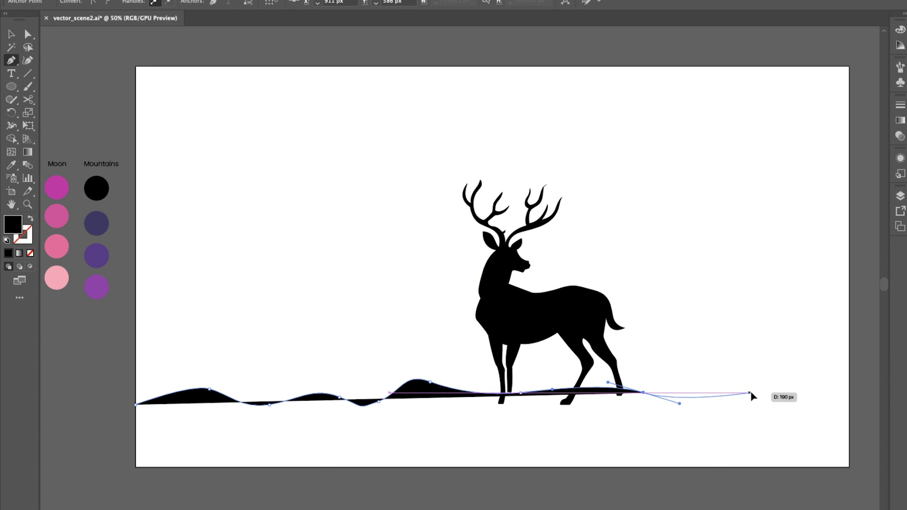
pyautogui.moveTo(751, 393); pyautogui.dragTo(825, 393)
pyautogui.click(848, 389)
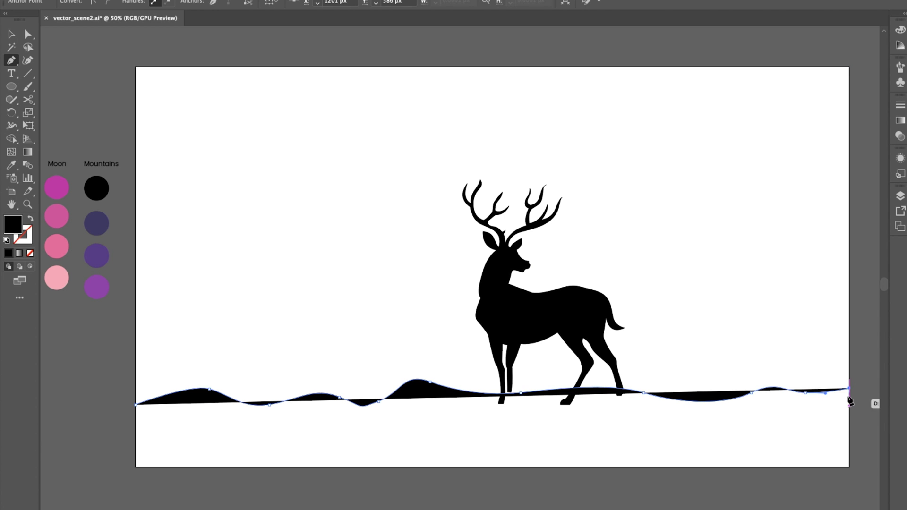
pyautogui.click(848, 467)
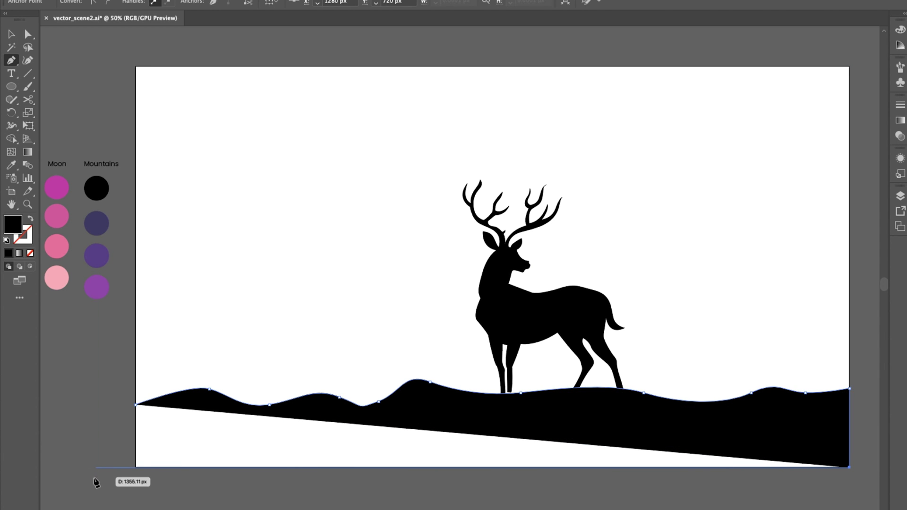
pyautogui.click(135, 467)
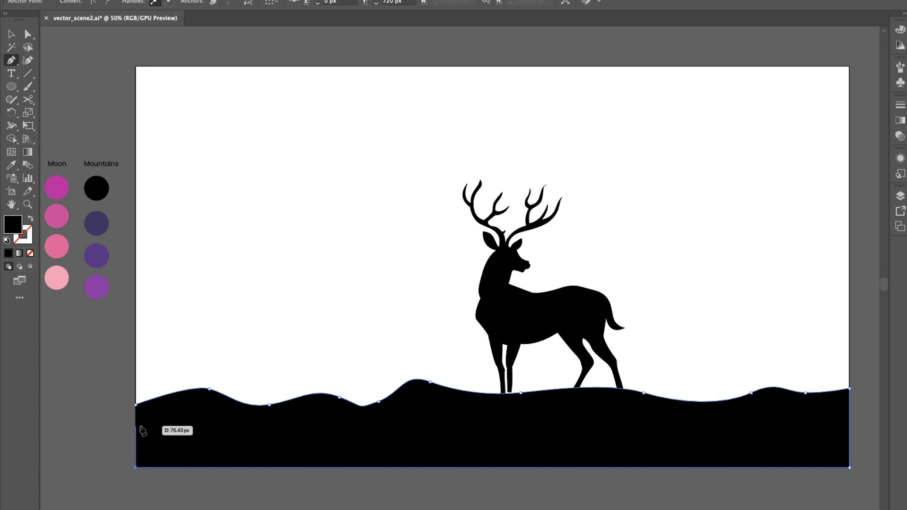
pyautogui.click(136, 405)
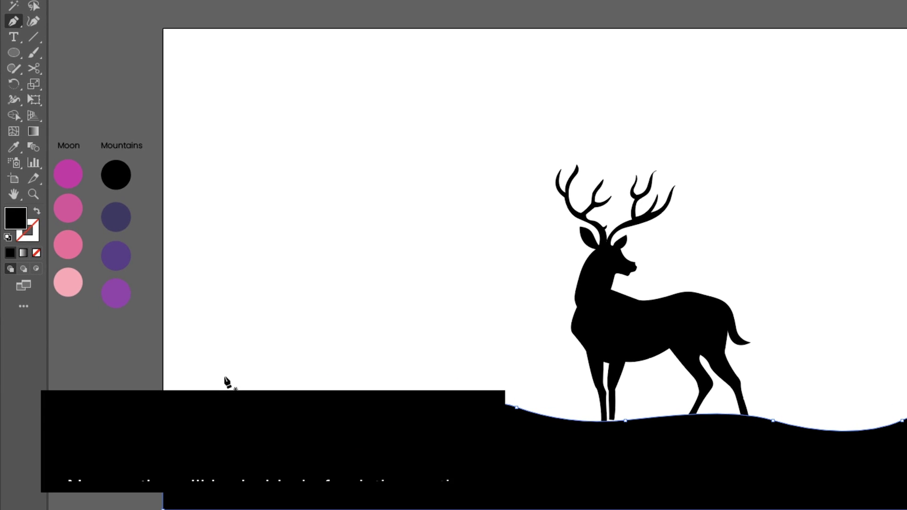
# In Draw Behind mode, draw a wavy mountain ridge from the artboard's left edge above the ground to the deer's front legs
pyautogui.click(26, 267)
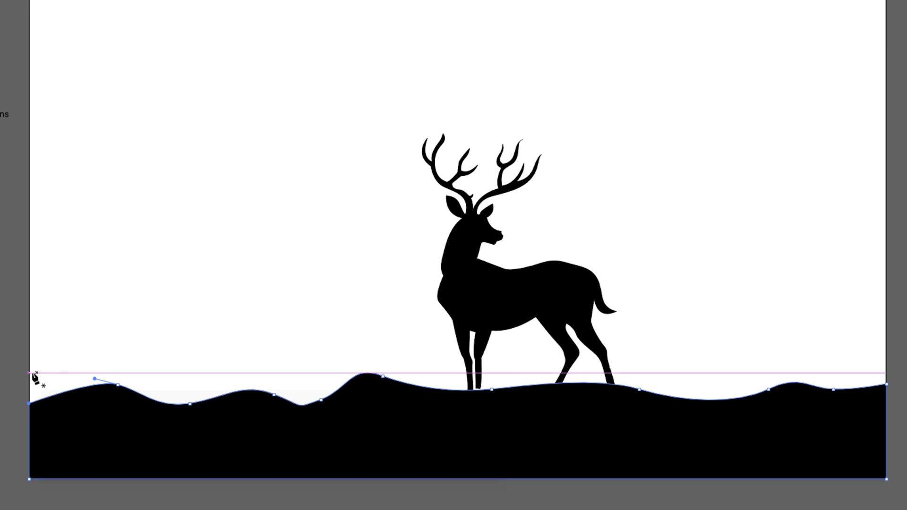
pyautogui.click(162, 403)
pyautogui.click(30, 373)
pyautogui.moveTo(138, 359); pyautogui.dragTo(402, 399)
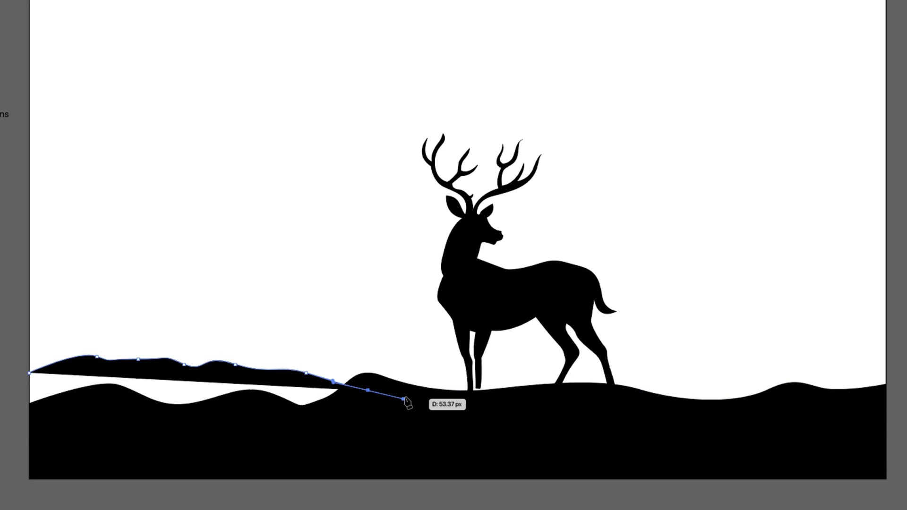
pyautogui.moveTo(451, 373); pyautogui.dragTo(470, 360)
# Continue the ridge over a hill behind the deer to the artboard's right edge and close it along the bottom corners
pyautogui.moveTo(503, 348); pyautogui.dragTo(751, 316)
pyautogui.moveTo(794, 329); pyautogui.dragTo(820, 339)
pyautogui.moveTo(842, 335); pyautogui.dragTo(866, 336)
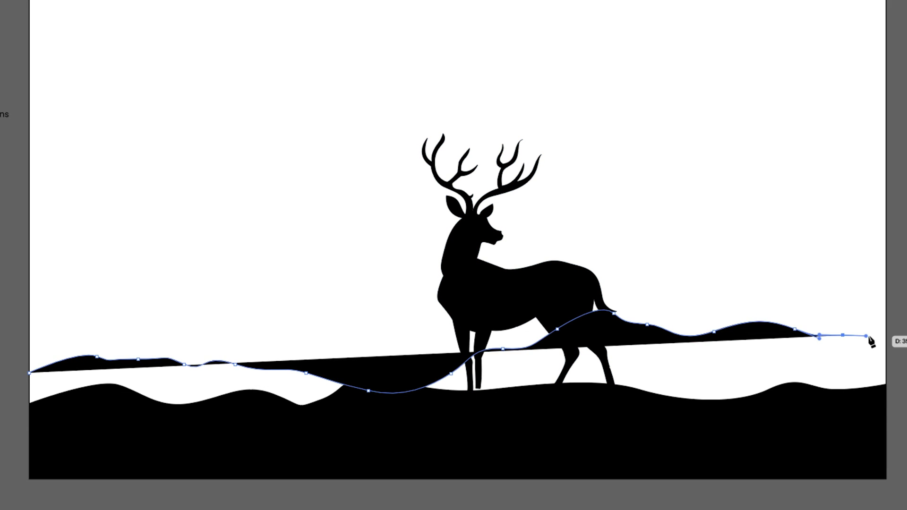
pyautogui.click(886, 336)
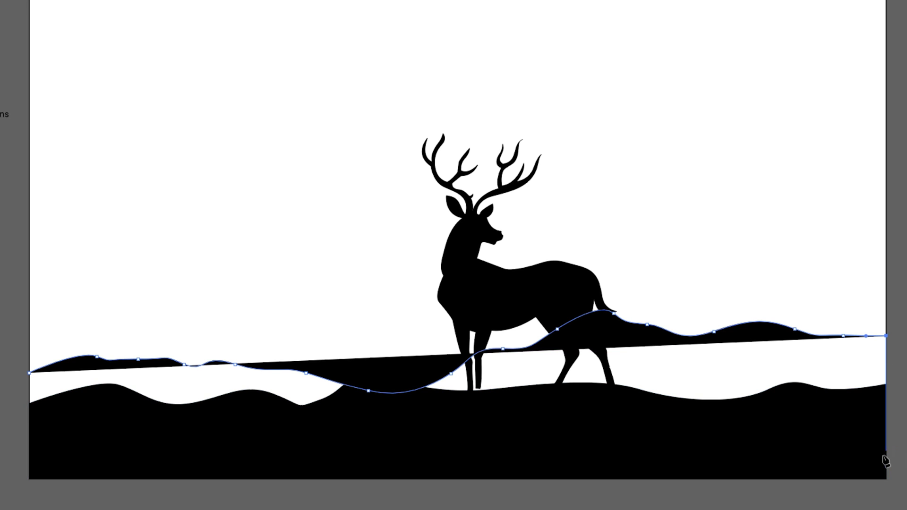
pyautogui.click(886, 479)
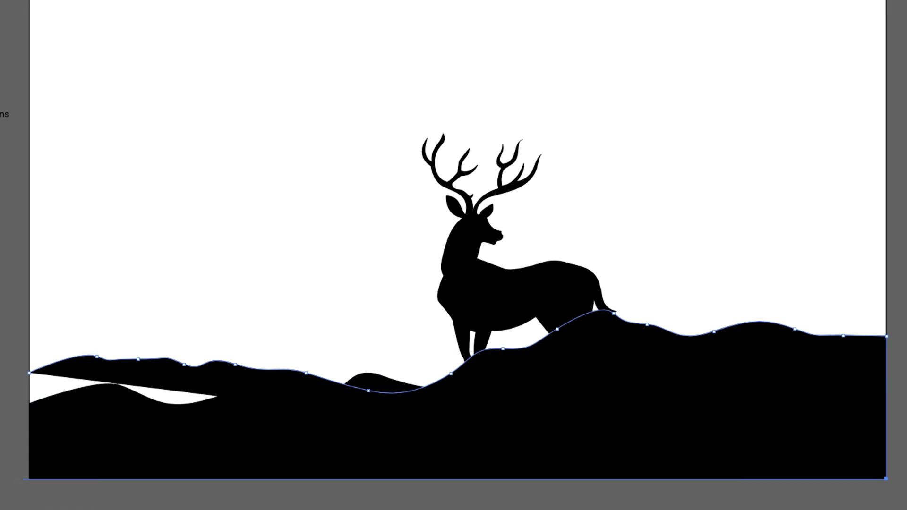
pyautogui.click(30, 478)
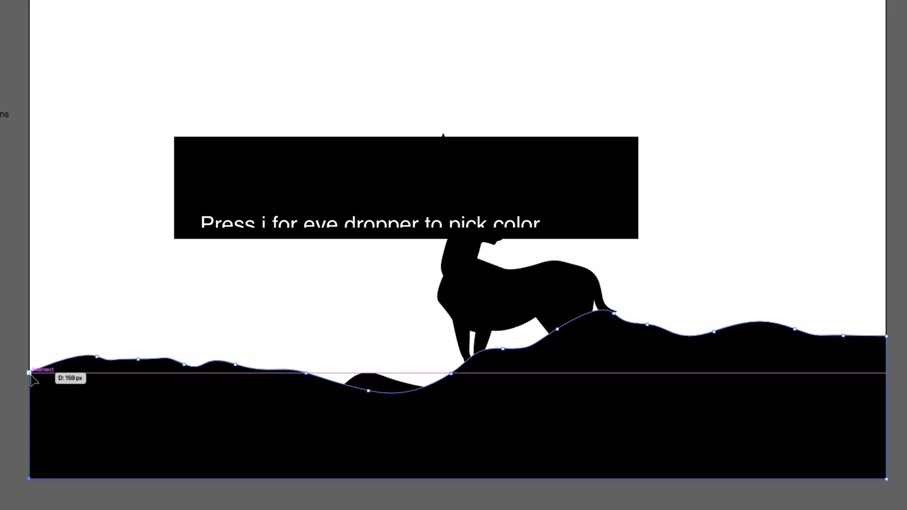
pyautogui.click(29, 373)
# Fill the new ridge with the dark indigo sampled from the second Mountains swatch
pyautogui.scroll(2, 142, 352)
pyautogui.hscroll(-2, 142, 352)
pyautogui.press('i')
pyautogui.click(32, 234)
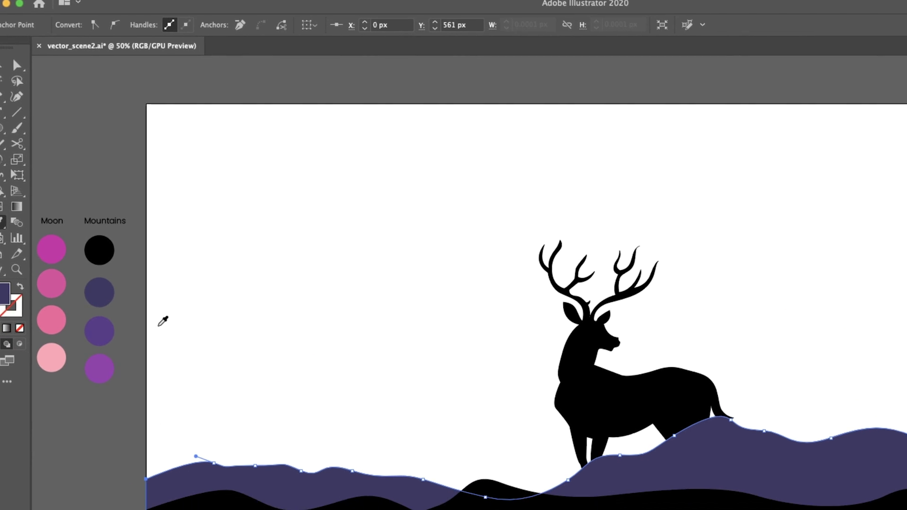
# Start a higher, more rugged ridge with the Pen tool, from the artboard's left edge to the valley before the deer
pyautogui.press('p')
pyautogui.click(163, 480)
pyautogui.moveTo(109, 333); pyautogui.dragTo(133, 320)
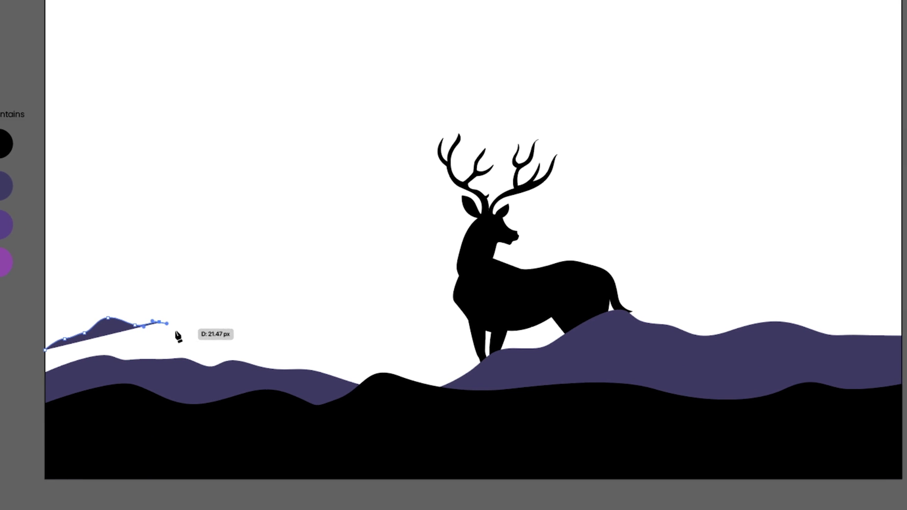
pyautogui.hscroll(1, 175, 332)
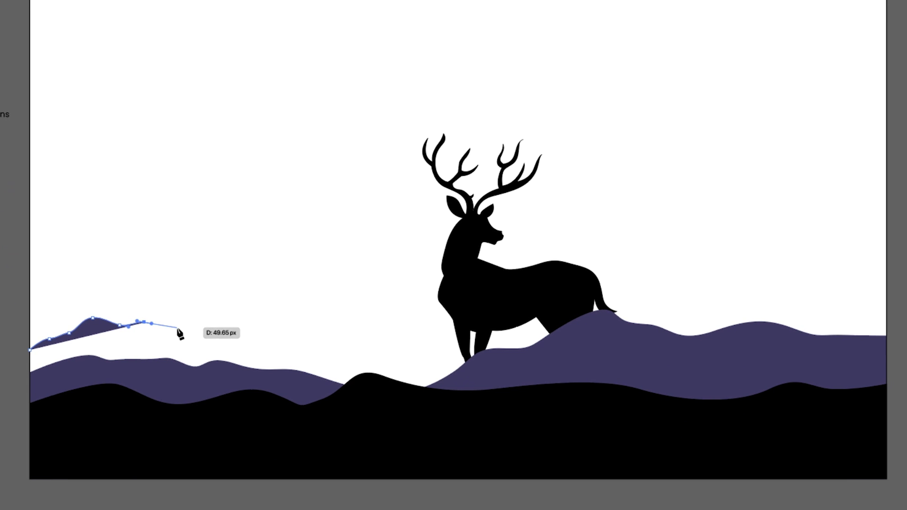
pyautogui.click(224, 339)
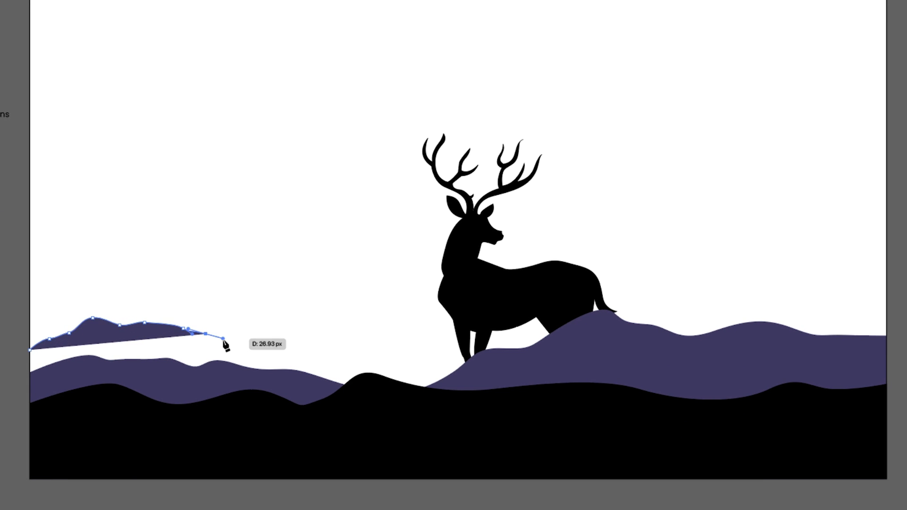
pyautogui.moveTo(295, 334); pyautogui.dragTo(307, 339)
pyautogui.click(336, 330)
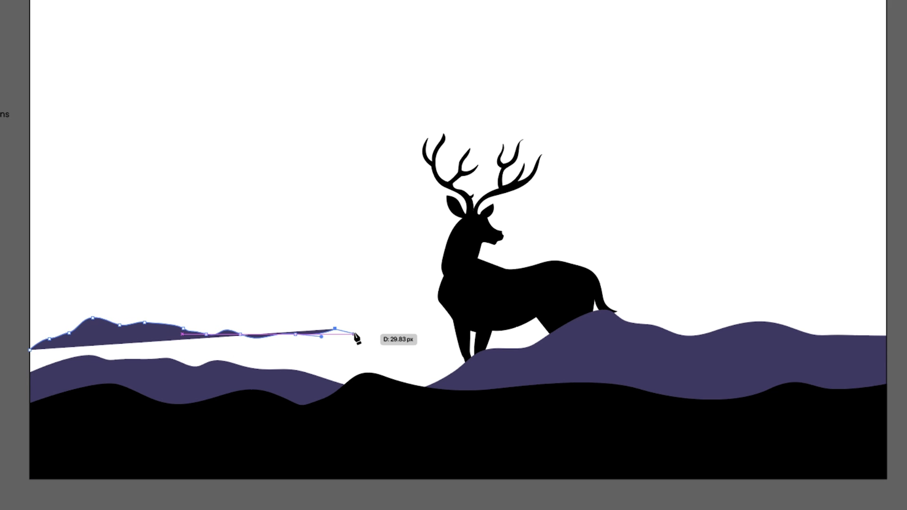
# Continue the higher ridge through a valley, behind the deer and over a right-hand peak to the artboard's right edge
pyautogui.moveTo(391, 343); pyautogui.dragTo(529, 310)
pyautogui.moveTo(600, 287); pyautogui.dragTo(645, 292)
pyautogui.moveTo(656, 294); pyautogui.dragTo(720, 282)
pyautogui.moveTo(729, 283); pyautogui.dragTo(763, 296)
pyautogui.moveTo(780, 296); pyautogui.dragTo(808, 299)
pyautogui.moveTo(821, 301); pyautogui.dragTo(877, 312)
pyautogui.click(886, 326)
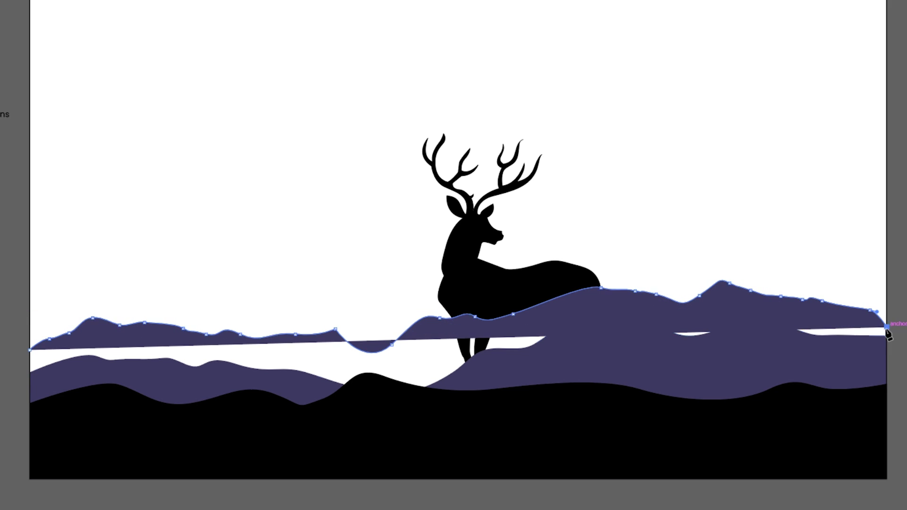
# Close the higher ridge along the artboard's bottom corners and fill it with the purple of the third Mountains swatch
pyautogui.click(887, 479)
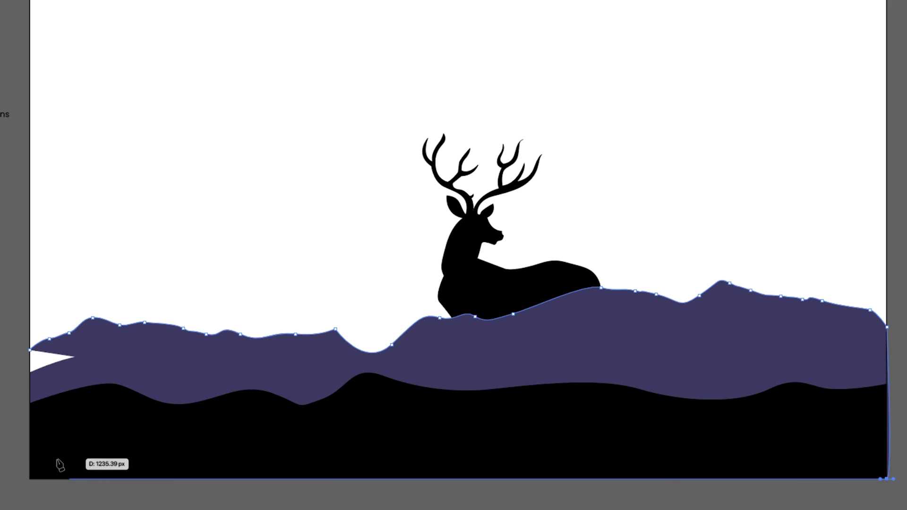
pyautogui.moveTo(30, 478); pyautogui.dragTo(44, 439)
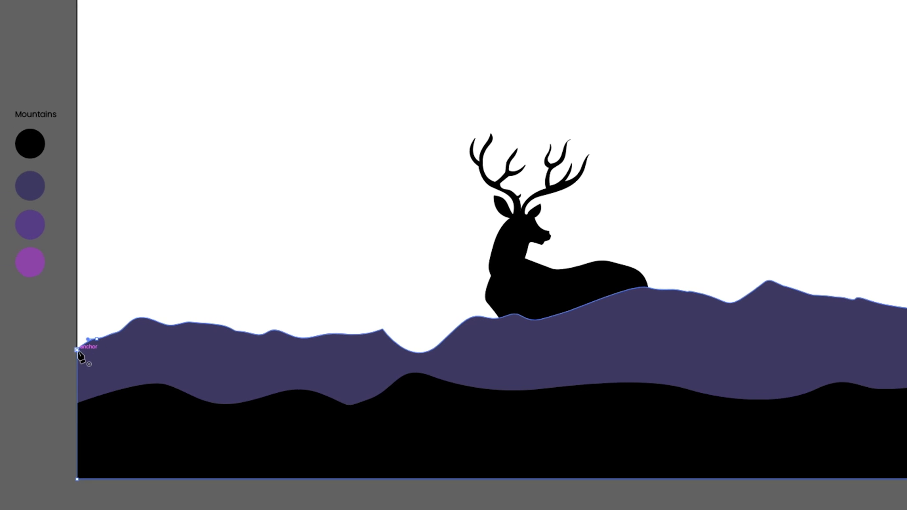
pyautogui.click(30, 350)
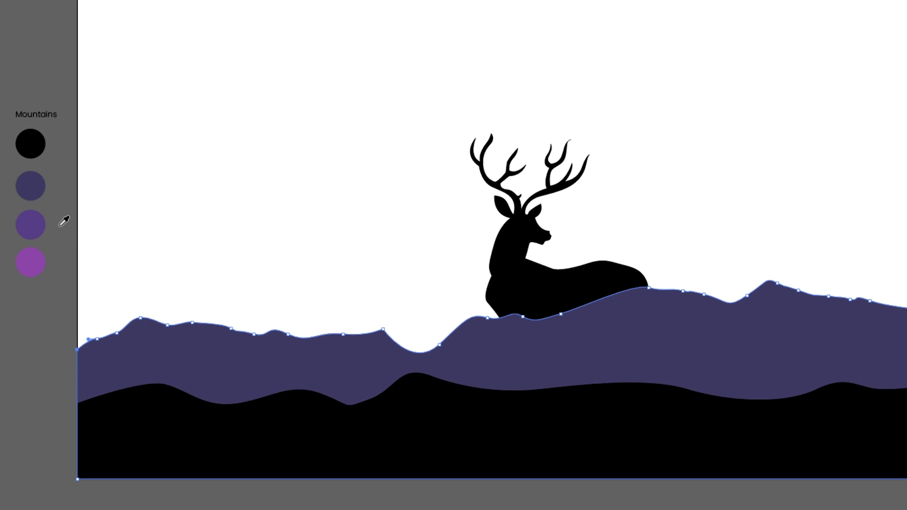
pyautogui.click(34, 220)
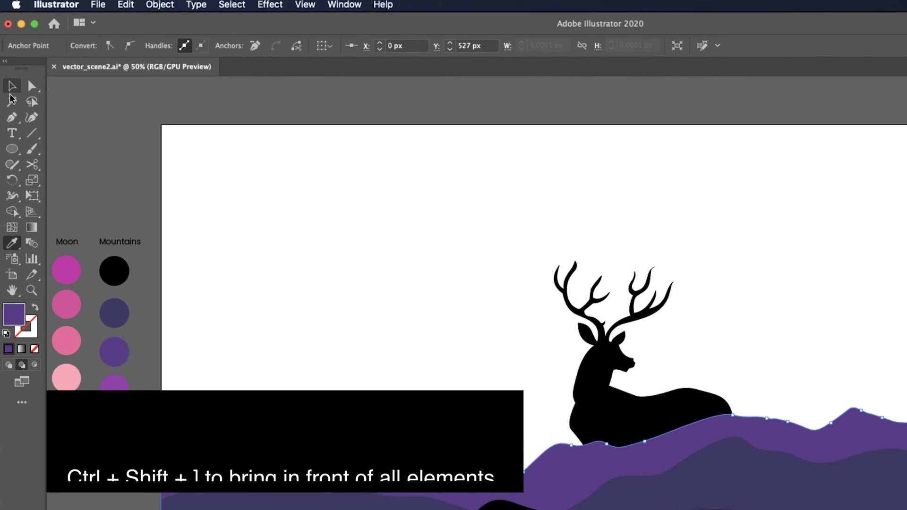
# Bring the deer silhouette in front of all other shapes, then deselect it
pyautogui.click(577, 418)
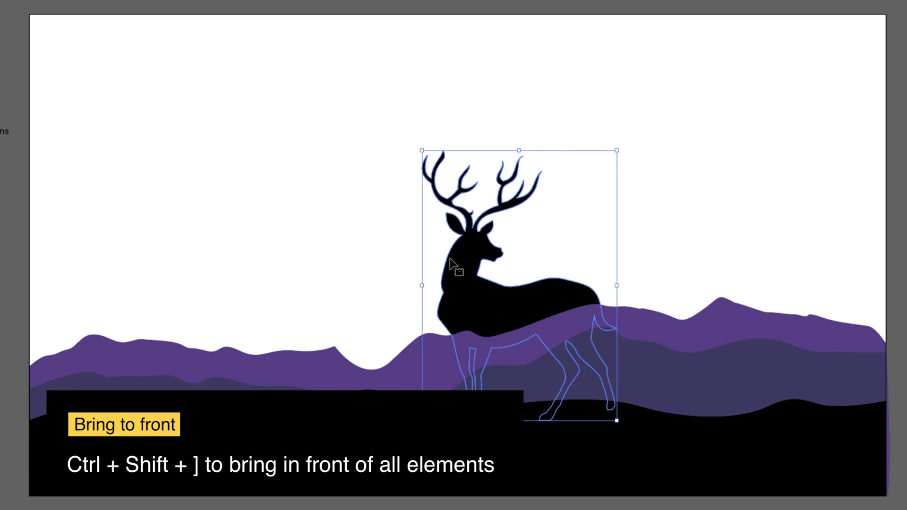
pyautogui.hotkey('ctrl', 'shift', ']')
pyautogui.press('v')
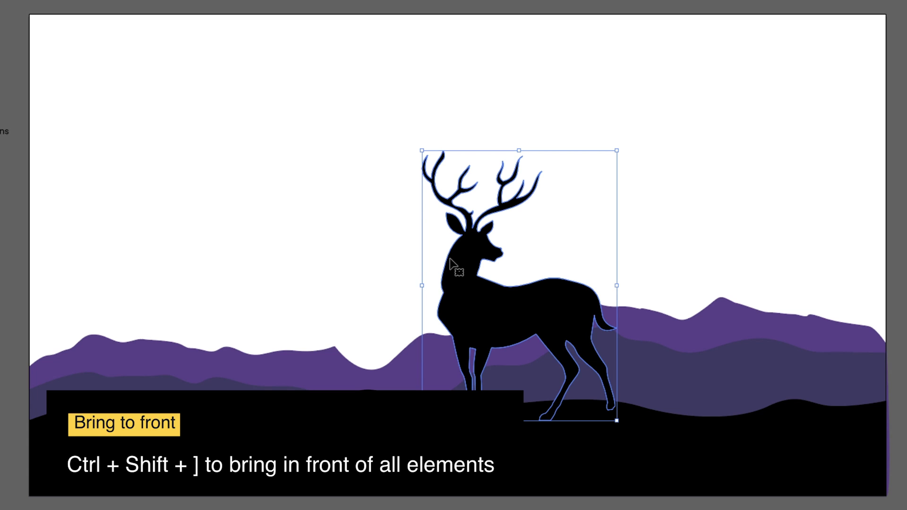
pyautogui.click(363, 260)
# Draw the upper contour of a distant peak with the Pen tool, rising above the left part of the purple ridge
pyautogui.press('p')
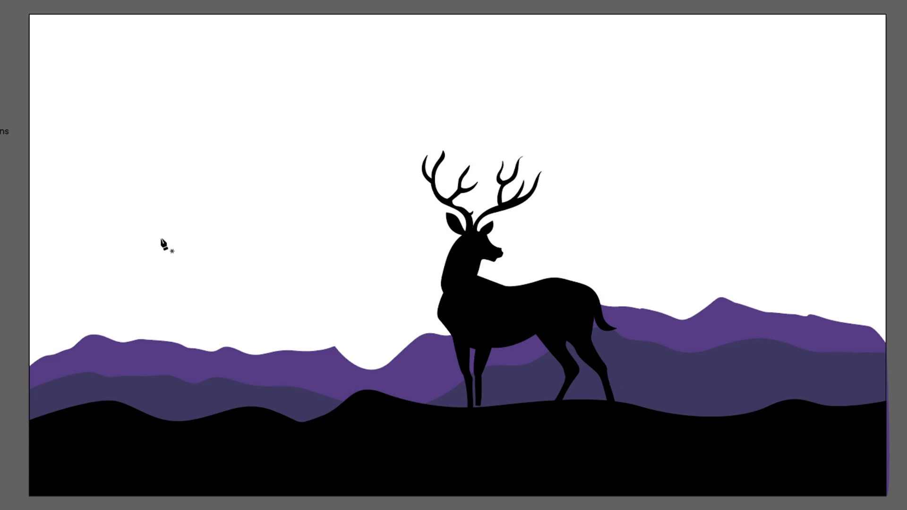
pyautogui.click(87, 348)
pyautogui.moveTo(115, 326); pyautogui.dragTo(181, 318)
pyautogui.moveTo(187, 326); pyautogui.dragTo(235, 336)
pyautogui.moveTo(253, 340); pyautogui.dragTo(295, 355)
pyautogui.click(309, 367)
# Close the distant peak below the ridge line and fill it with the light purple of the fourth Mountains swatch
pyautogui.moveTo(212, 378); pyautogui.dragTo(210, 375)
pyautogui.click(121, 369)
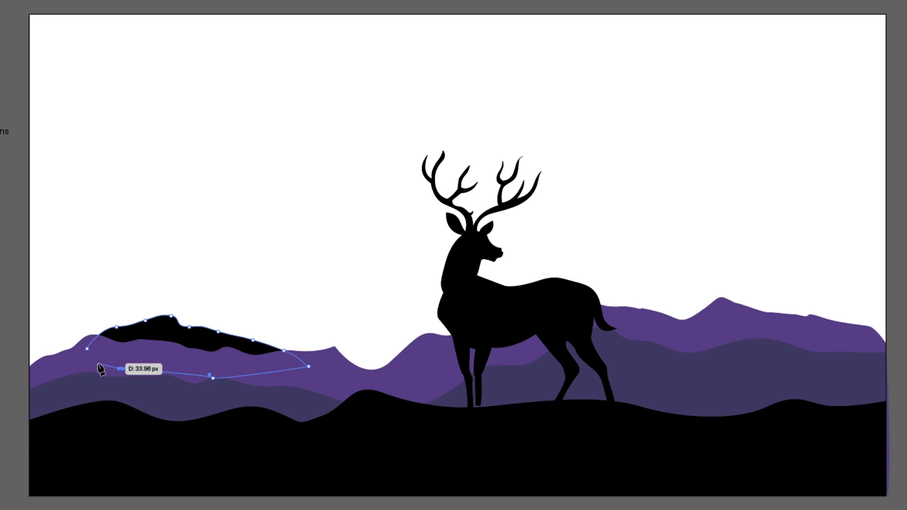
pyautogui.moveTo(88, 355); pyautogui.dragTo(88, 355)
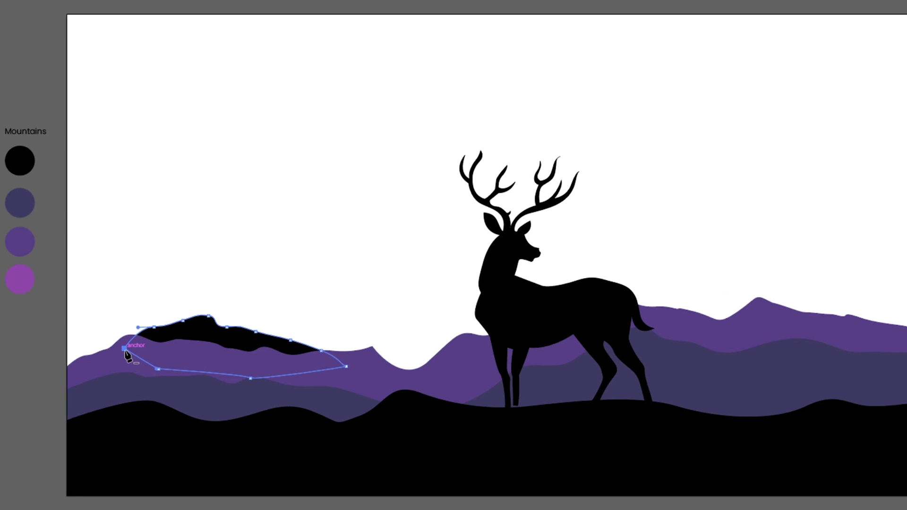
pyautogui.press('i')
pyautogui.click(40, 272)
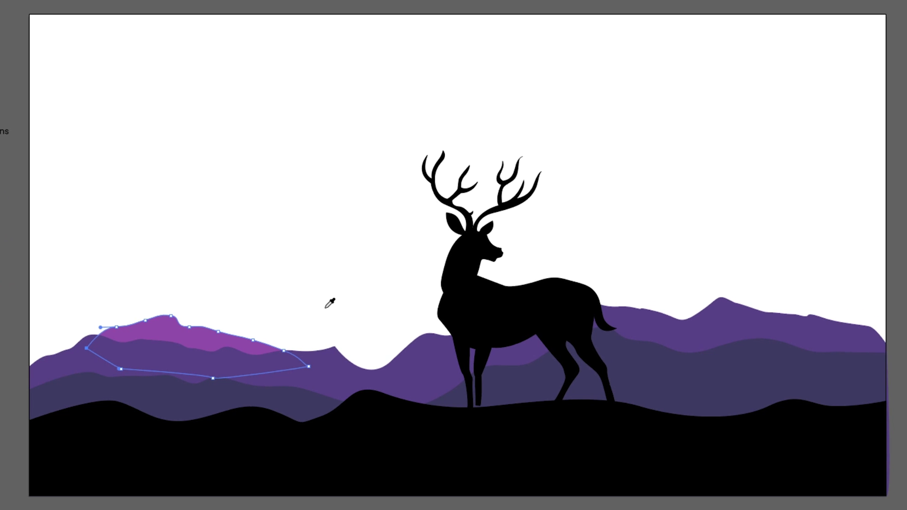
# Draw a second closed light purple peak behind the valley in front of the deer
pyautogui.click(339, 364)
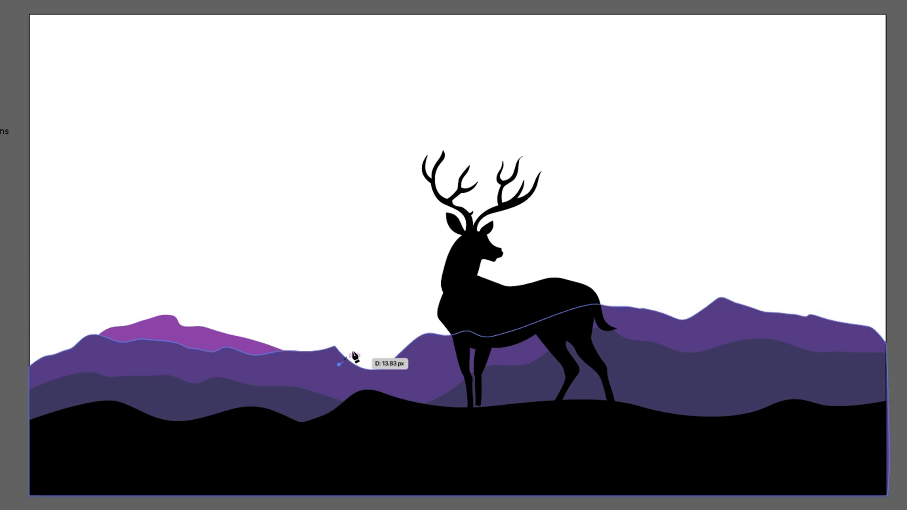
pyautogui.moveTo(400, 331); pyautogui.dragTo(420, 336)
pyautogui.moveTo(427, 327); pyautogui.dragTo(492, 336)
pyautogui.moveTo(514, 346); pyautogui.dragTo(527, 354)
pyautogui.click(537, 360)
pyautogui.moveTo(448, 365); pyautogui.dragTo(435, 365)
pyautogui.moveTo(401, 365); pyautogui.dragTo(338, 367)
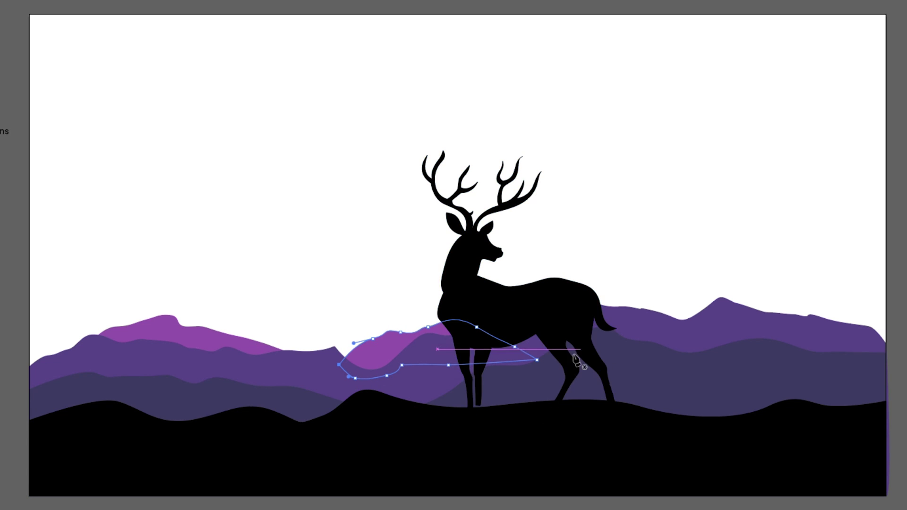
# Draw a third light purple peak behind the deer's hindquarters, with its base hidden below the purple ridge
pyautogui.click(526, 347)
pyautogui.moveTo(552, 303); pyautogui.dragTo(580, 288)
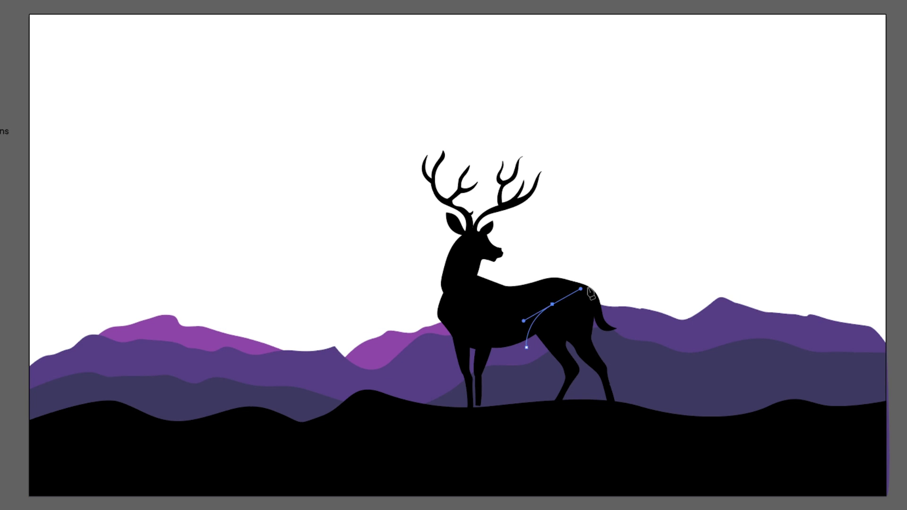
pyautogui.moveTo(652, 289); pyautogui.dragTo(681, 304)
pyautogui.moveTo(704, 321); pyautogui.dragTo(715, 324)
pyautogui.click(743, 330)
pyautogui.click(752, 334)
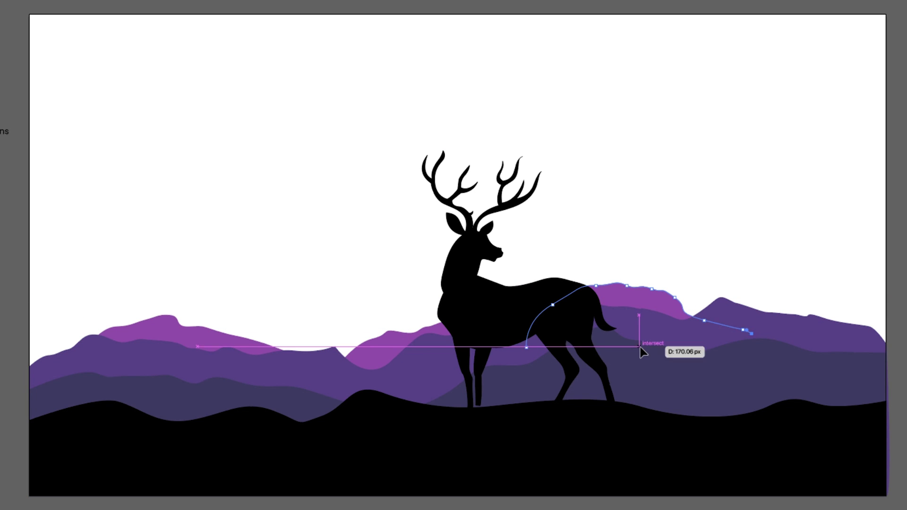
pyautogui.click(638, 346)
# Lower the purple ridge's curve behind the deer and extend the third peak's base toward the deer's front legs
pyautogui.press('v')
pyautogui.click(424, 373)
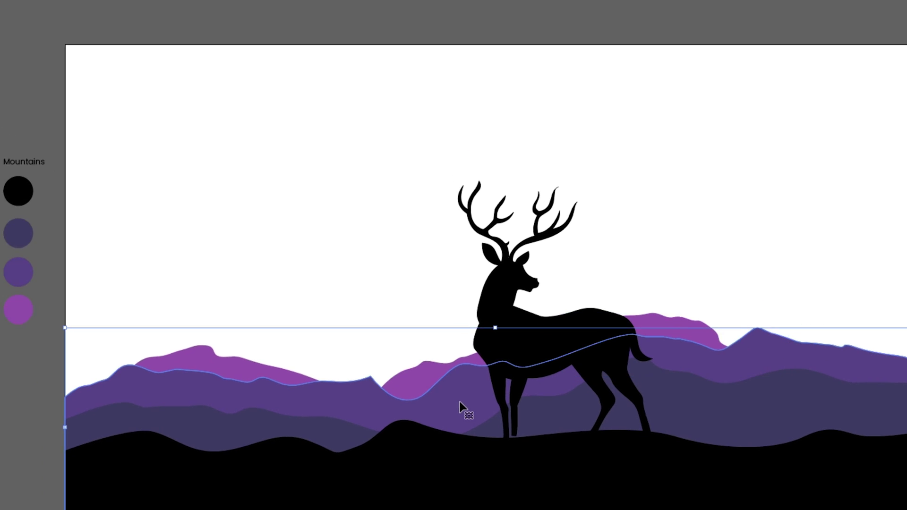
pyautogui.click(26, 86)
pyautogui.click(135, 136)
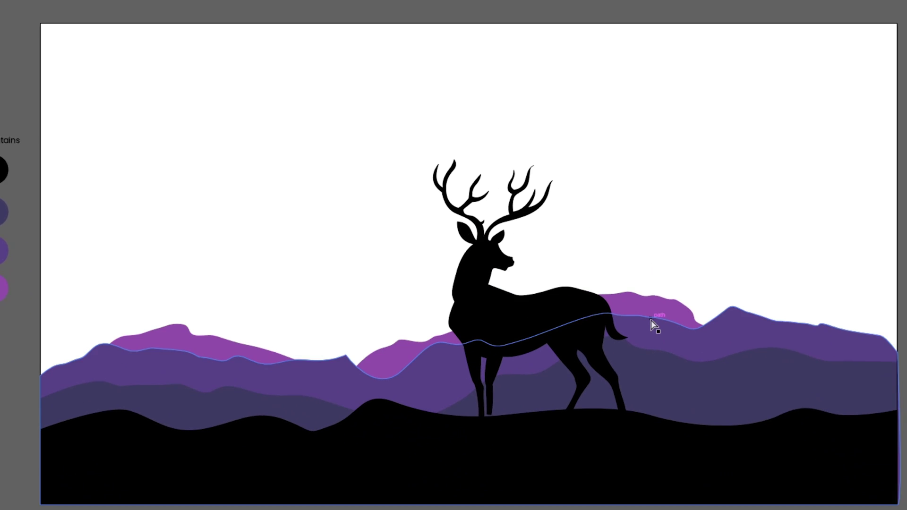
pyautogui.click(749, 403)
pyautogui.moveTo(710, 397); pyautogui.dragTo(710, 411)
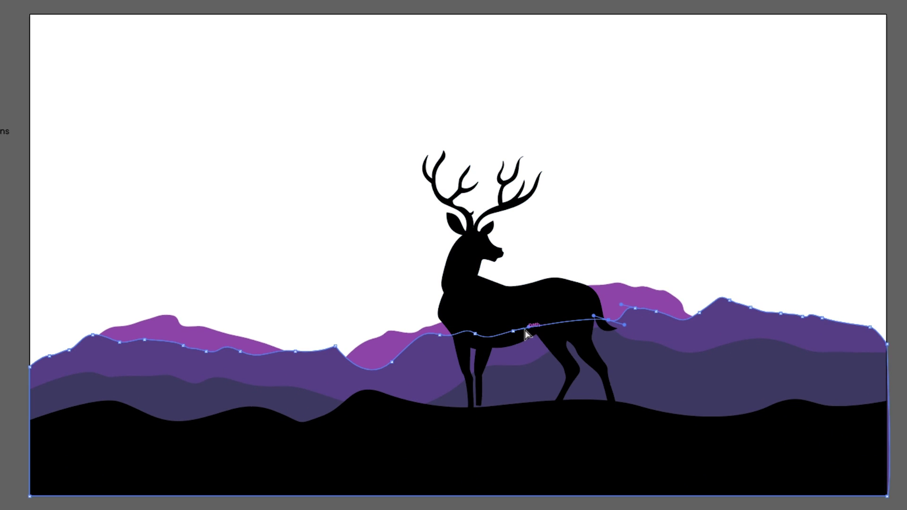
pyautogui.moveTo(529, 329); pyautogui.dragTo(493, 364)
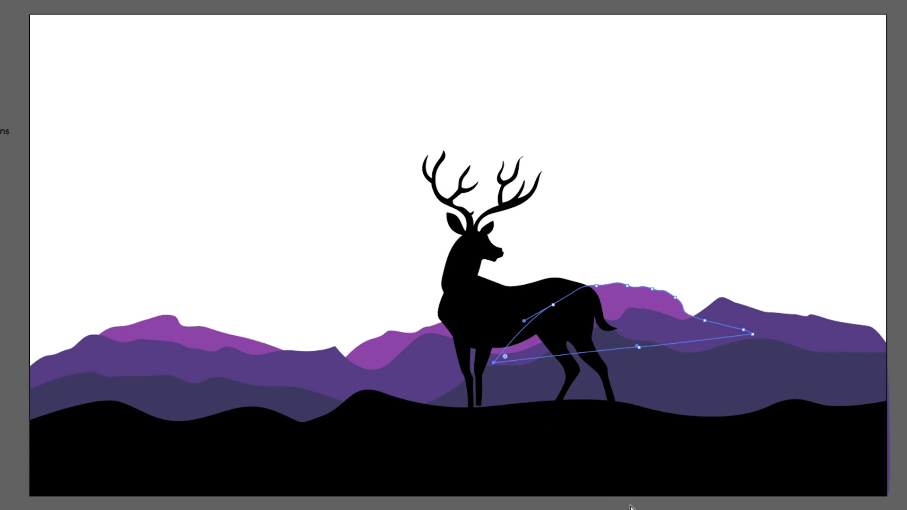
# Reshape the dark indigo ridge with a dip between the deer's legs and a lower slope behind the hind legs
pyautogui.moveTo(560, 353); pyautogui.dragTo(566, 369)
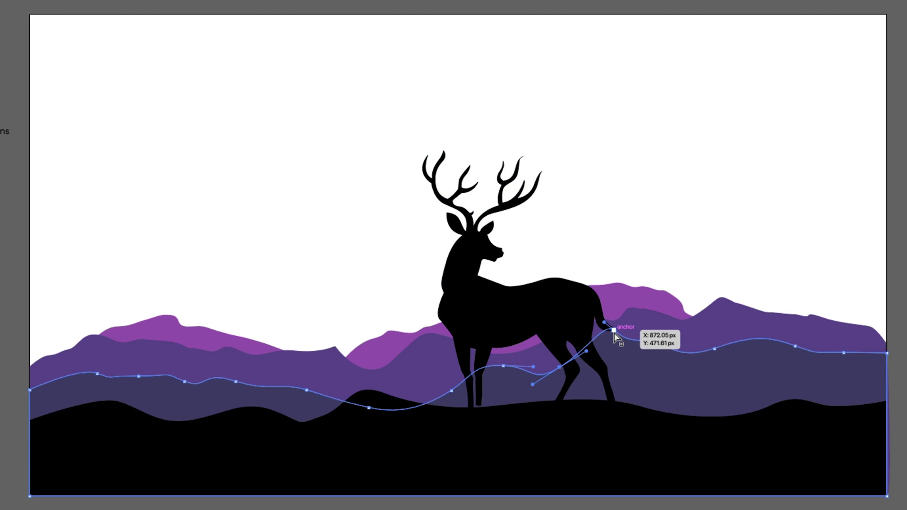
pyautogui.moveTo(646, 344); pyautogui.dragTo(668, 358)
pyautogui.click(682, 503)
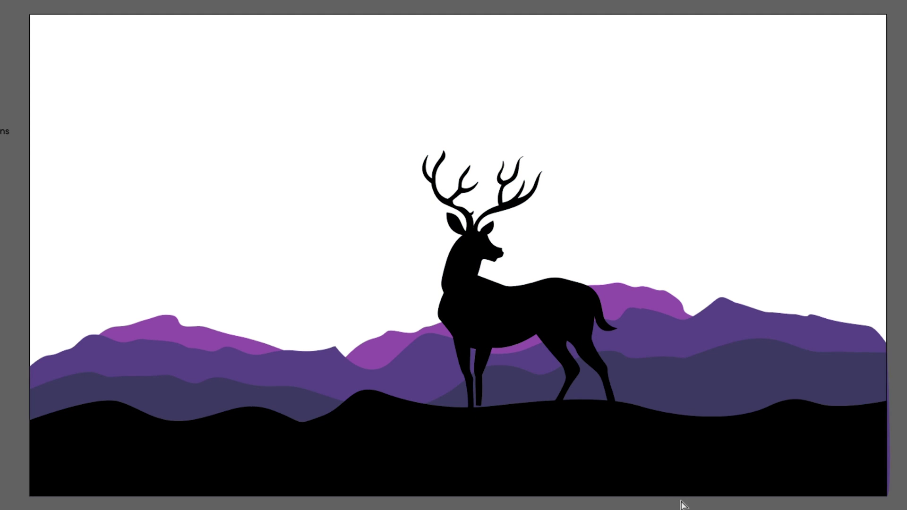
# Adjust the curve handle at the purple ridge's sharp tip beside the valley, then deselect the ridge
pyautogui.click(335, 346)
pyautogui.moveTo(321, 353); pyautogui.dragTo(320, 343)
pyautogui.click(546, 506)
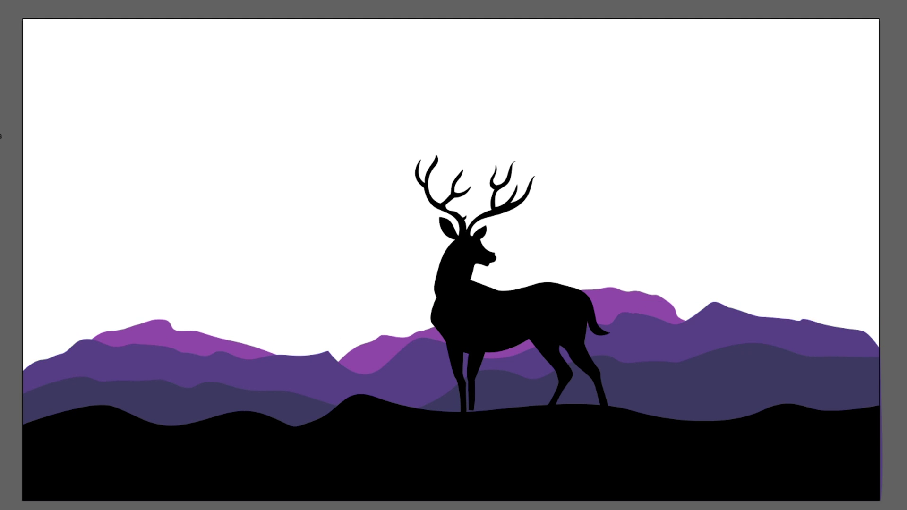
# Draw a rectangle covering the whole artboard behind the mountains and give it a linear gradient fill
pyautogui.hscroll(-1, 454, 255)
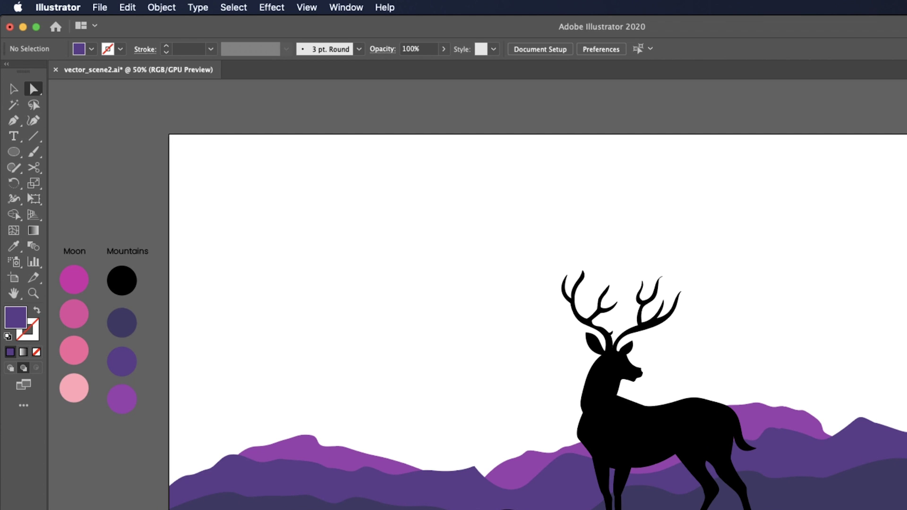
pyautogui.moveTo(16, 154); pyautogui.dragTo(59, 152)
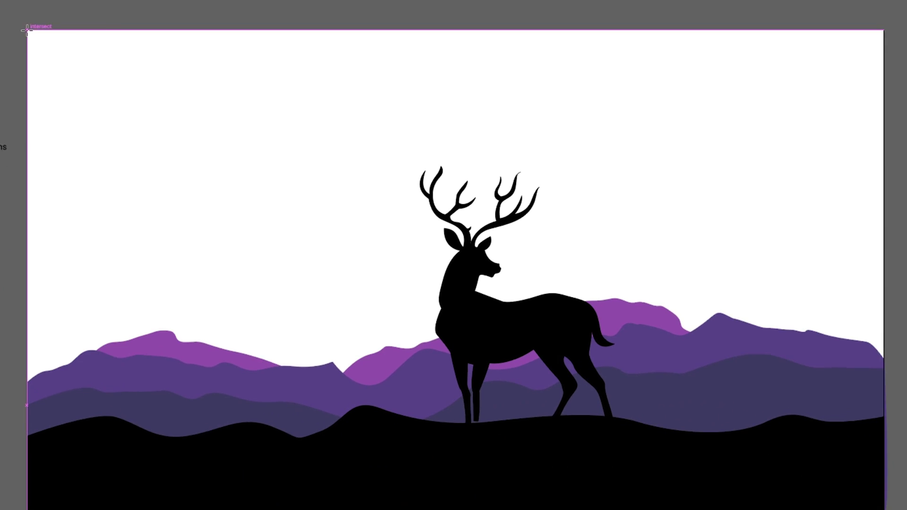
pyautogui.moveTo(141, 113); pyautogui.dragTo(871, 503)
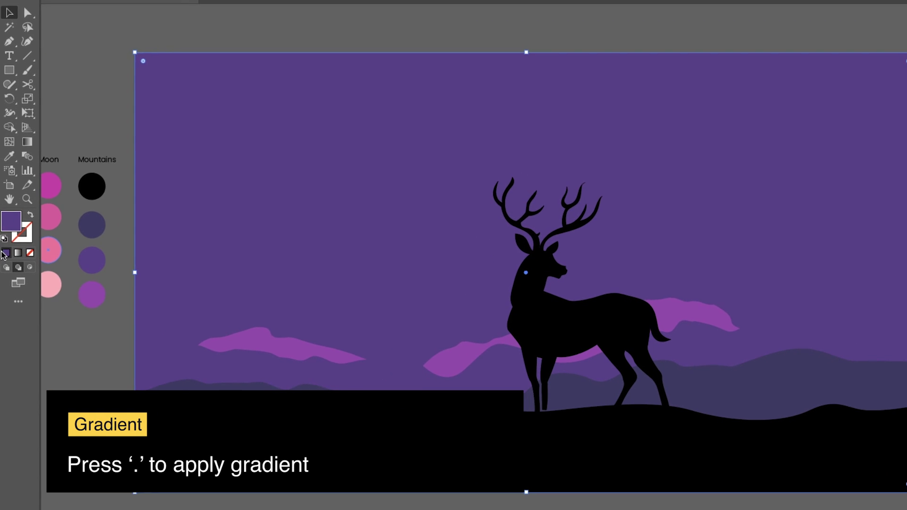
pyautogui.press('.')
pyautogui.moveTo(338, 317); pyautogui.dragTo(437, 325)
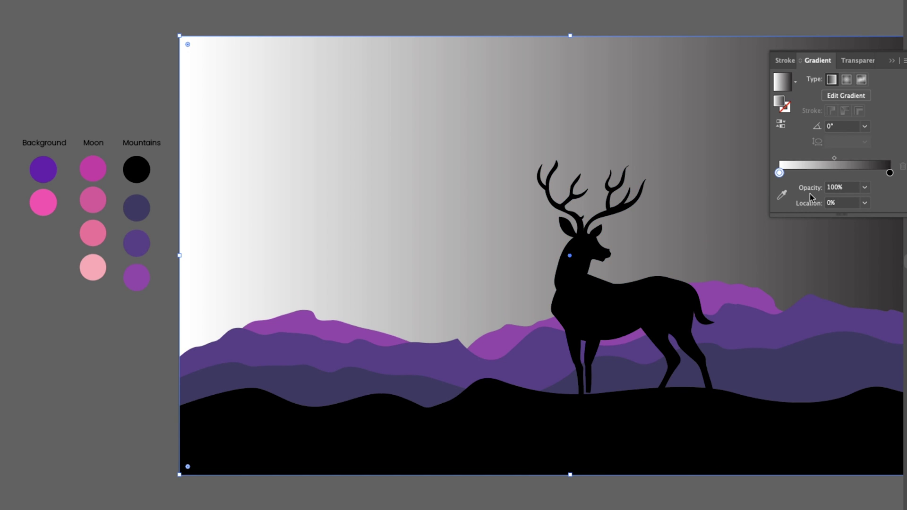
# Colour the background gradient's first stop with the violet Background swatch and its last stop with the pink one
pyautogui.click(784, 195)
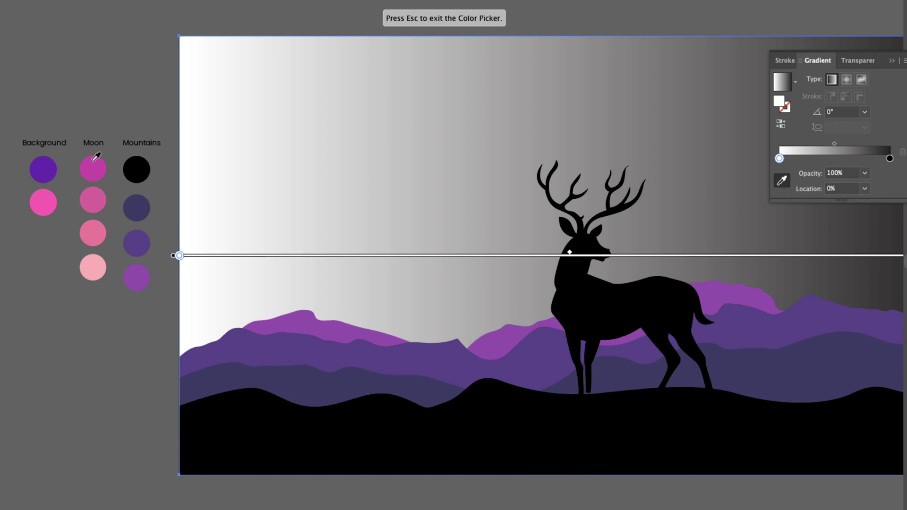
pyautogui.click(49, 167)
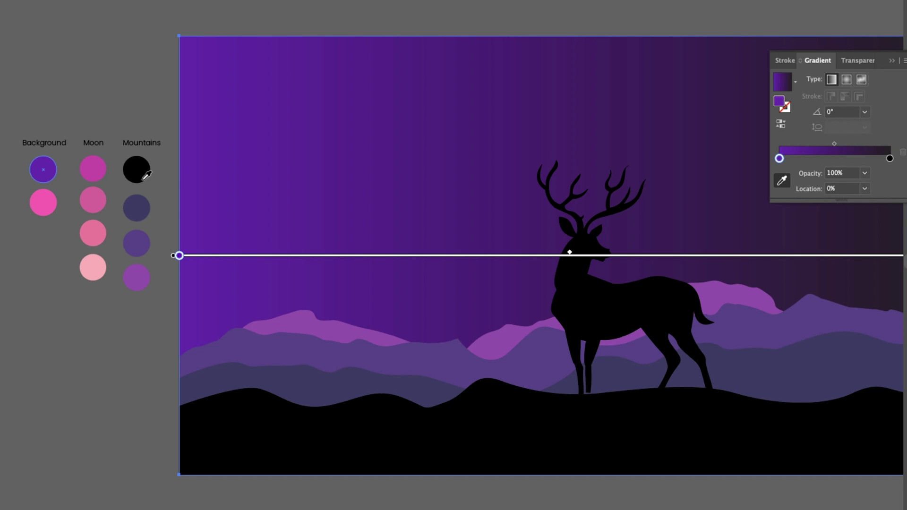
pyautogui.press('Escape')
pyautogui.moveTo(292, 180); pyautogui.dragTo(268, 192)
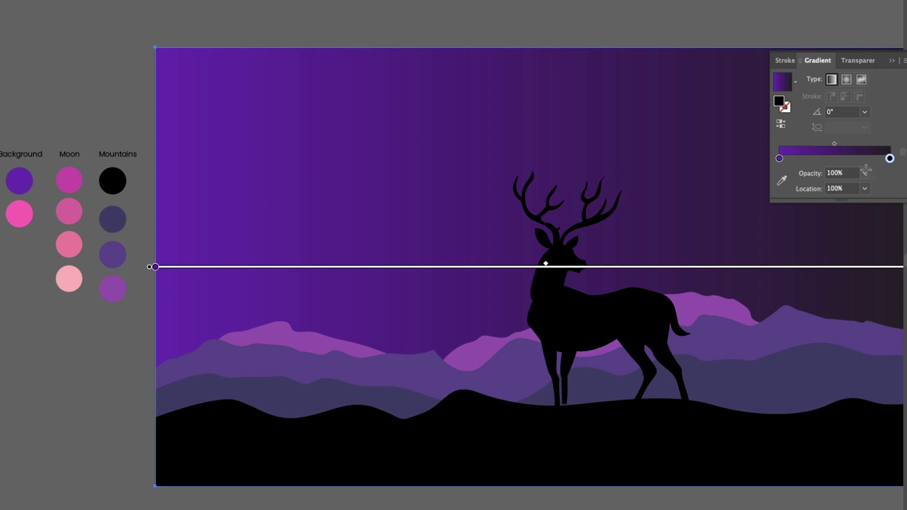
pyautogui.press('i')
pyautogui.click(23, 213)
# Redirect the background gradient to -90°, running from violet in the upper sky to pink behind the mountains, and deselect it
pyautogui.moveTo(429, 274); pyautogui.dragTo(278, 283)
pyautogui.press('g')
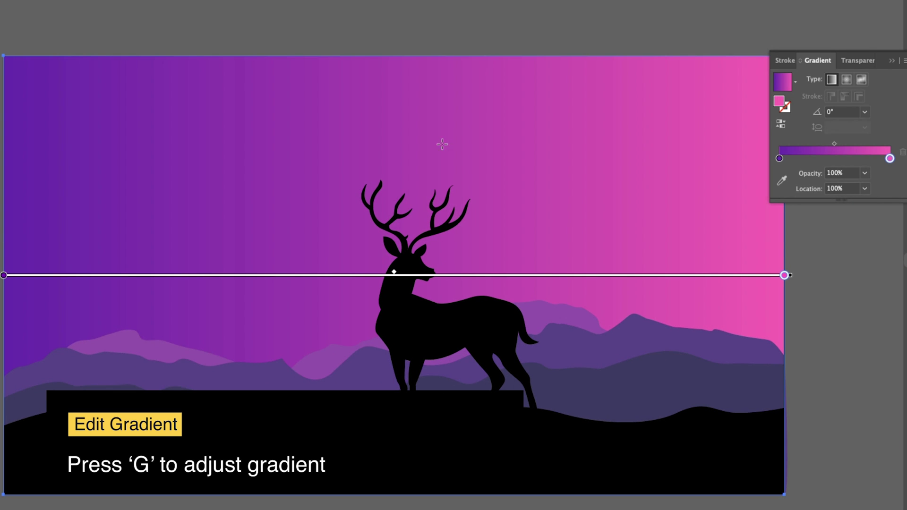
pyautogui.moveTo(415, 95)
pyautogui.mouseDown()
pyautogui.moveTo(438, 318)
pyautogui.moveTo(456, 396)
pyautogui.mouseUp()
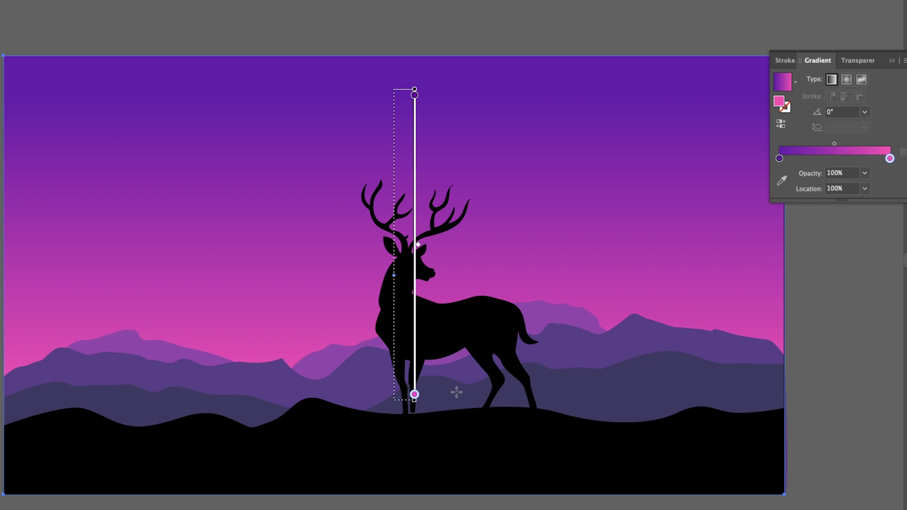
pyautogui.moveTo(456, 392); pyautogui.dragTo(458, 392)
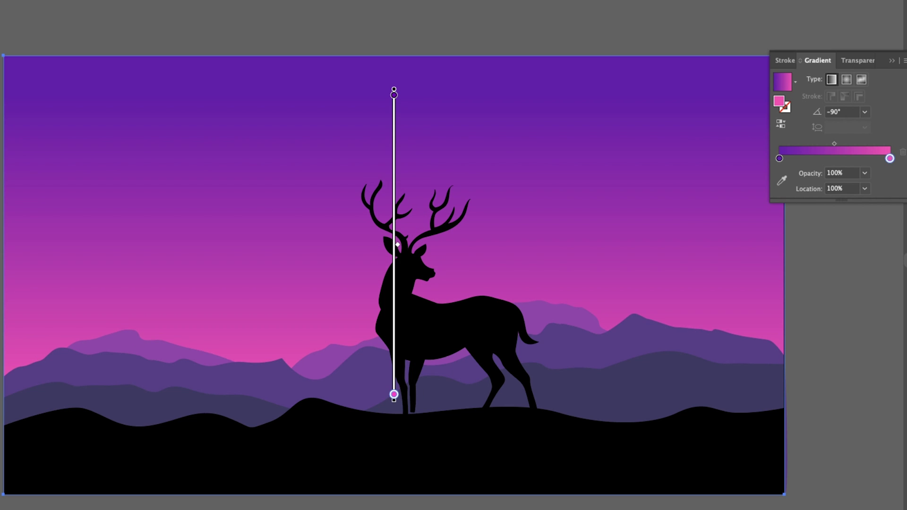
pyautogui.press('v')
pyautogui.click(833, 401)
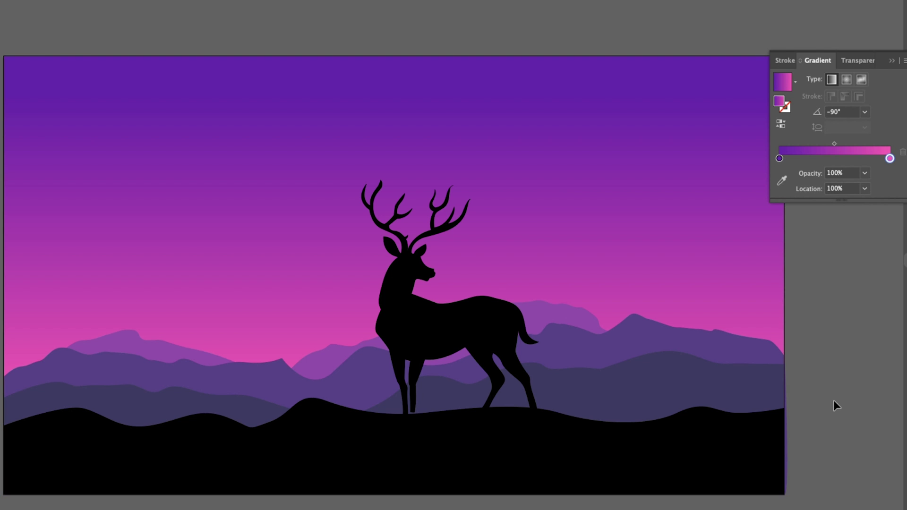
# Stretch the light purple peak behind the deer's hindquarters wider, away from the deer, and deselect it
pyautogui.click(548, 313)
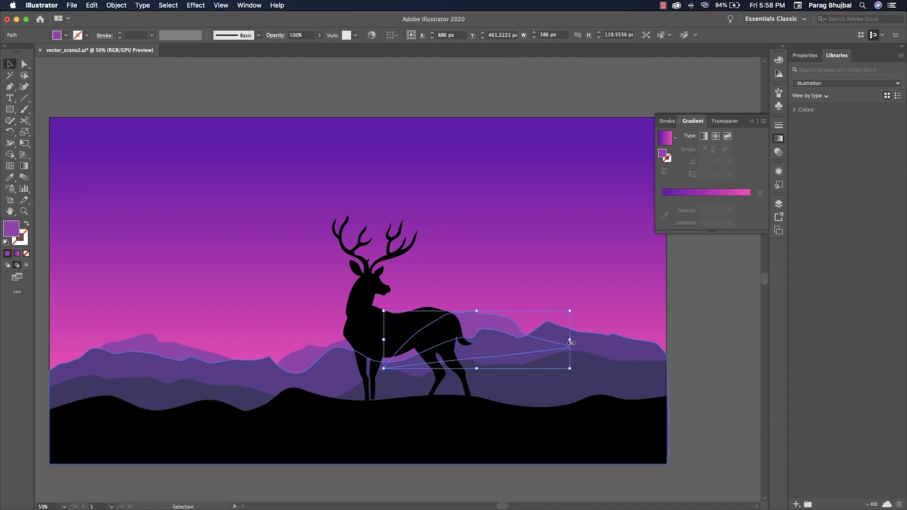
pyautogui.moveTo(569, 339); pyautogui.dragTo(631, 339)
pyautogui.click(689, 372)
pyautogui.moveTo(666, 380); pyautogui.dragTo(715, 368)
# Duplicate the deer in front of the original's chest and reflect the copy across the vertical axis
pyautogui.click(529, 452)
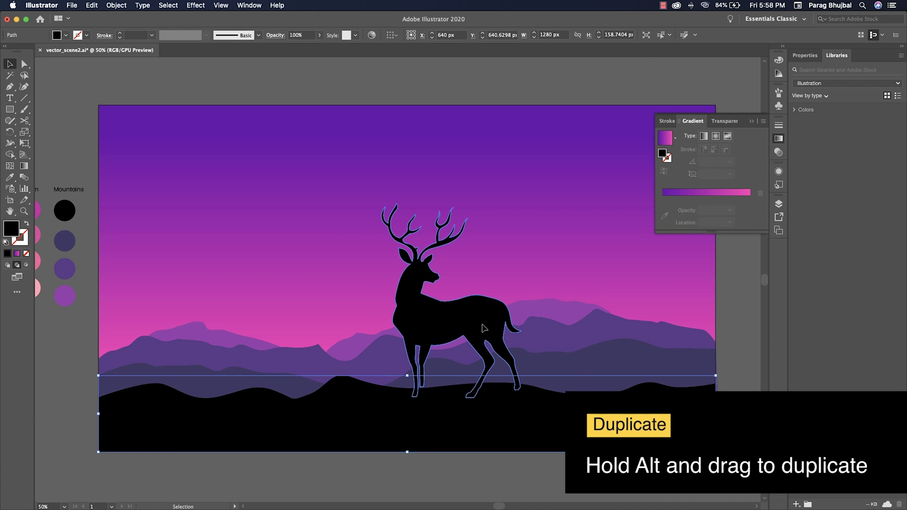
pyautogui.click(486, 330)
pyautogui.moveTo(486, 330); pyautogui.dragTo(306, 319)
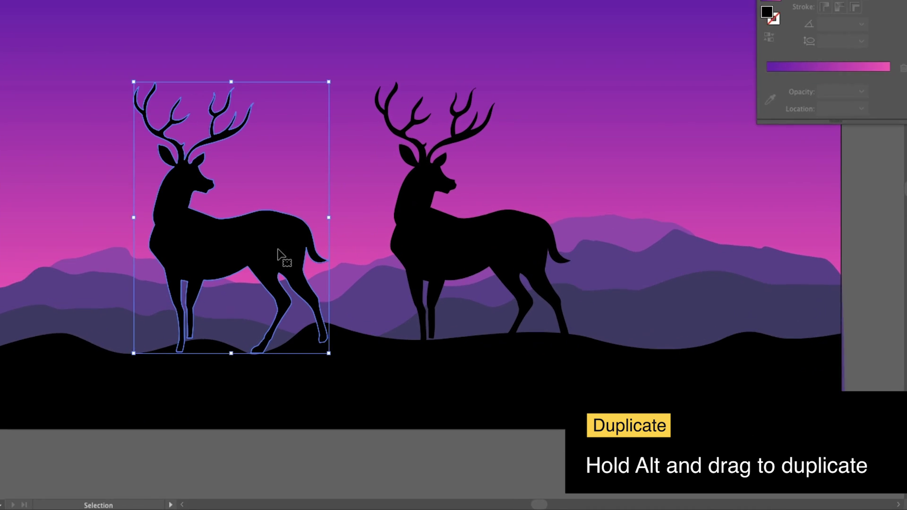
pyautogui.rightClick(305, 310)
pyautogui.moveTo(378, 455)
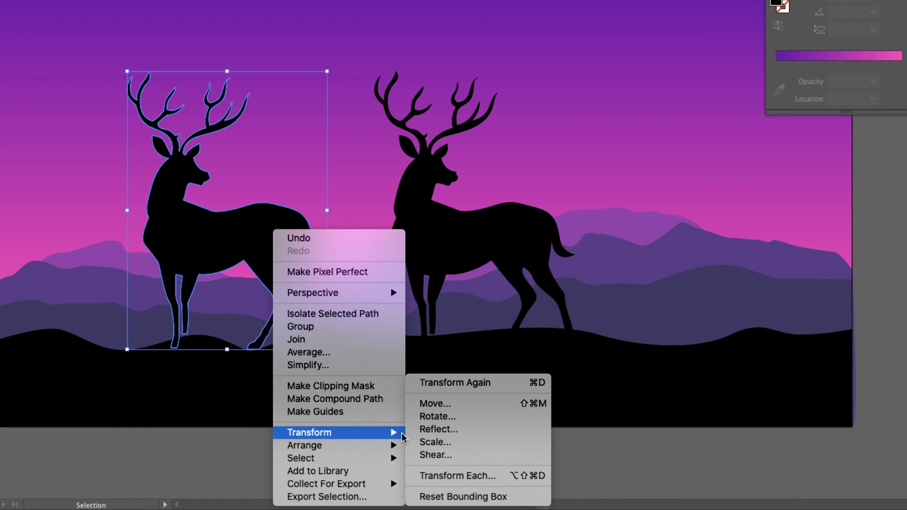
pyautogui.click(418, 430)
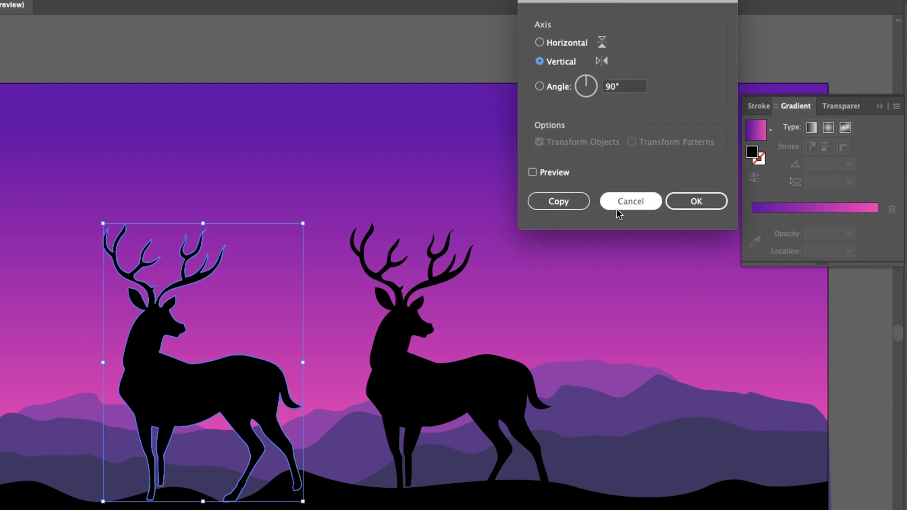
pyautogui.click(555, 175)
pyautogui.click(703, 203)
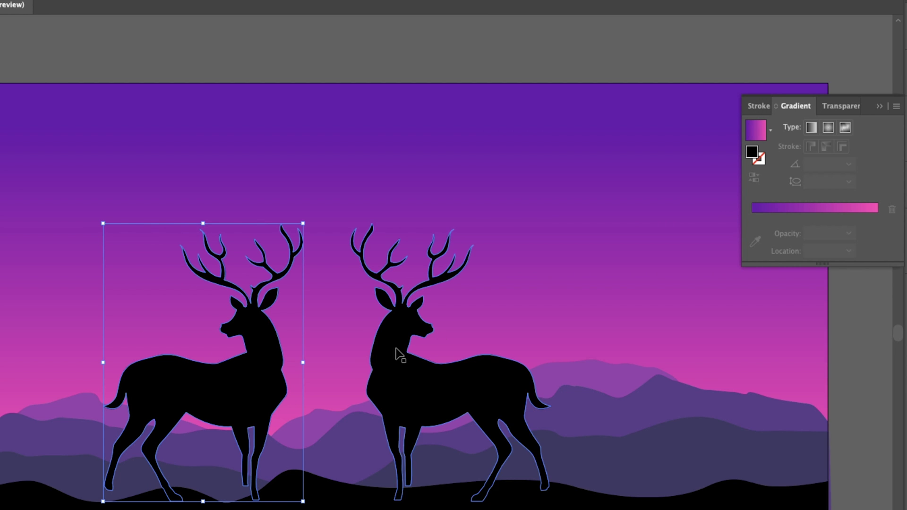
# Scale down the mirrored deer and stand it on the ground, then lower the large deer slightly and deselect it
pyautogui.moveTo(302, 223); pyautogui.dragTo(264, 294)
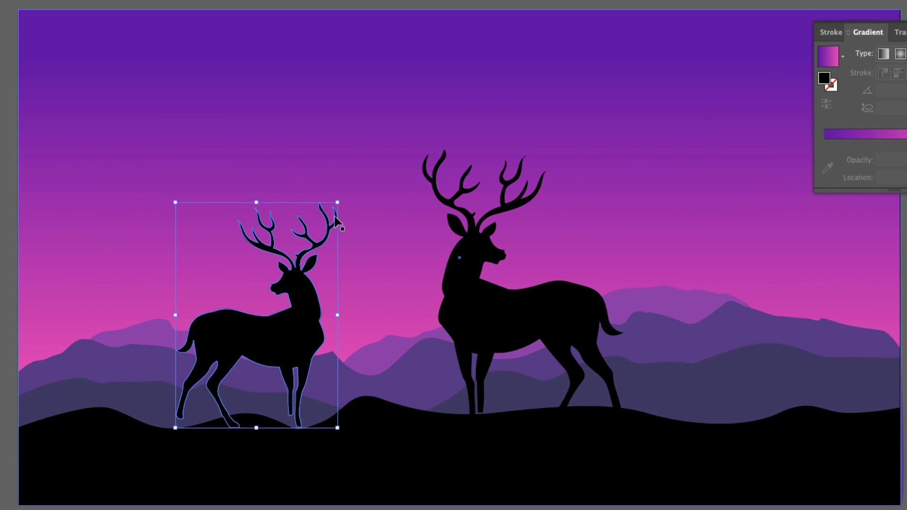
pyautogui.moveTo(318, 316); pyautogui.dragTo(327, 325)
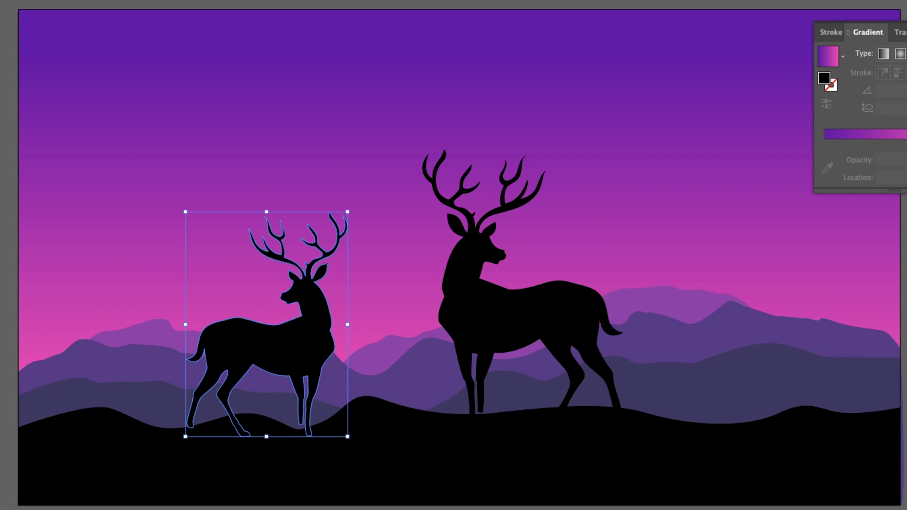
pyautogui.click(554, 328)
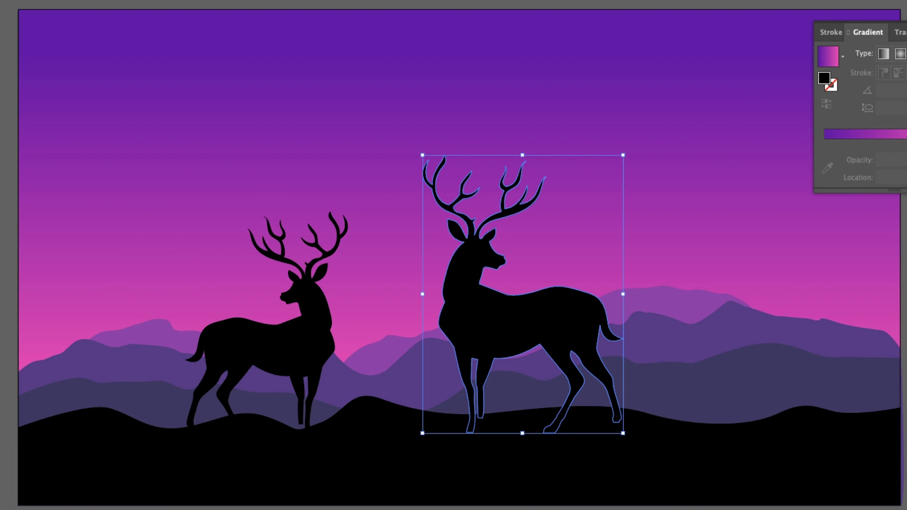
pyautogui.hotkey('ctrl', 'shift', 'a')
# Extend the small deer's short front leg into the ground by moving its hoof's anchor point down
pyautogui.hscroll(-1, 453, 255)
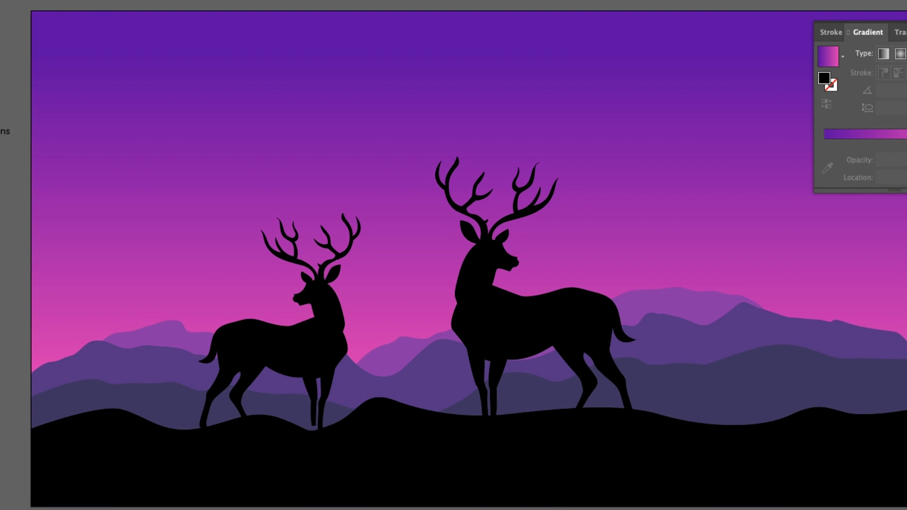
pyautogui.moveTo(311, 426); pyautogui.dragTo(312, 435)
pyautogui.click(352, 504)
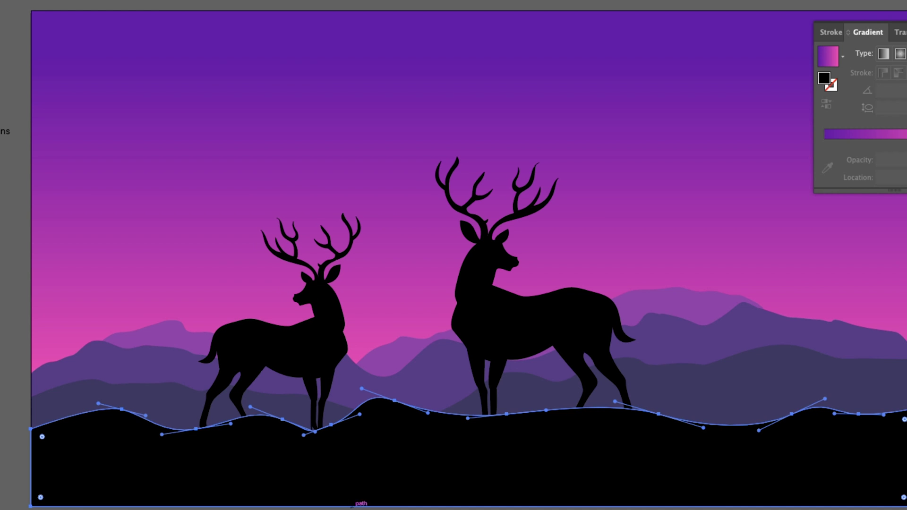
pyautogui.press('super+shift+a')
pyautogui.press('super+plus')
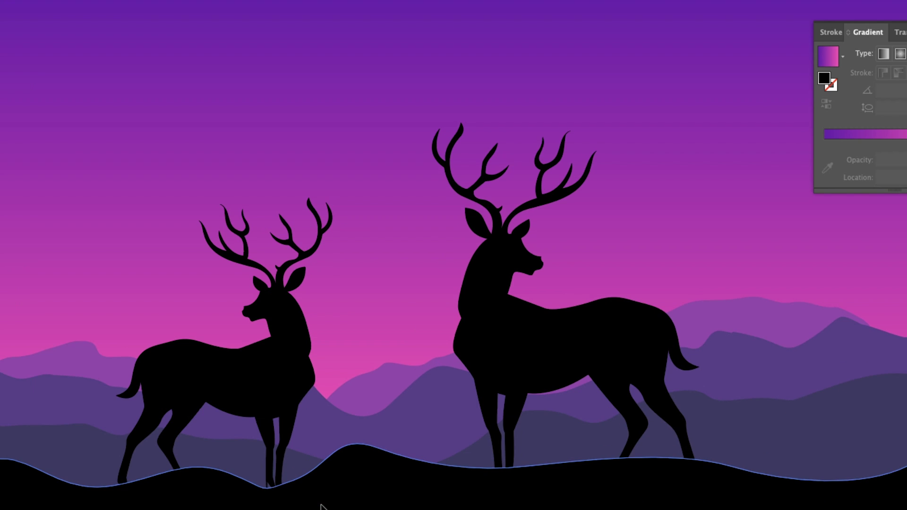
pyautogui.moveTo(330, 507); pyautogui.dragTo(391, 445)
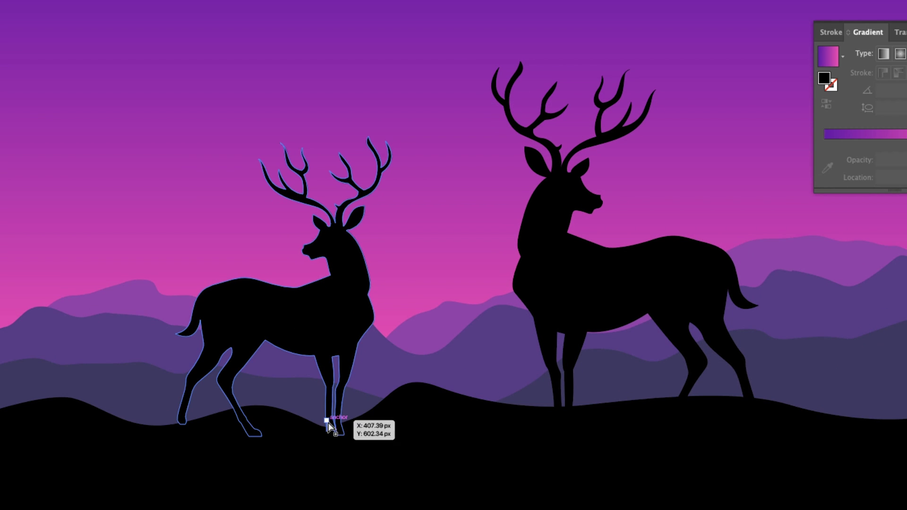
pyautogui.moveTo(327, 420); pyautogui.dragTo(329, 436)
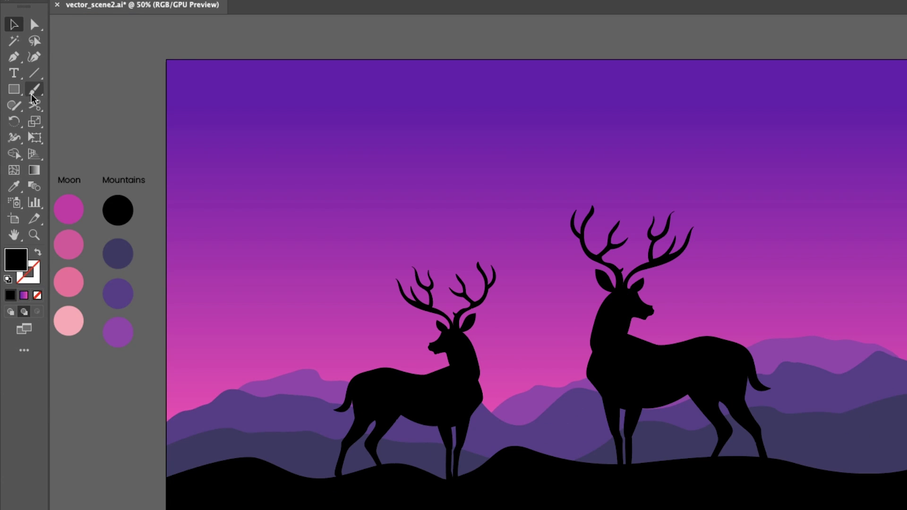
# Draw a circle for the moon in the sky above the small deer and fill it with a radial gradient
pyautogui.click(22, 90)
pyautogui.click(56, 122)
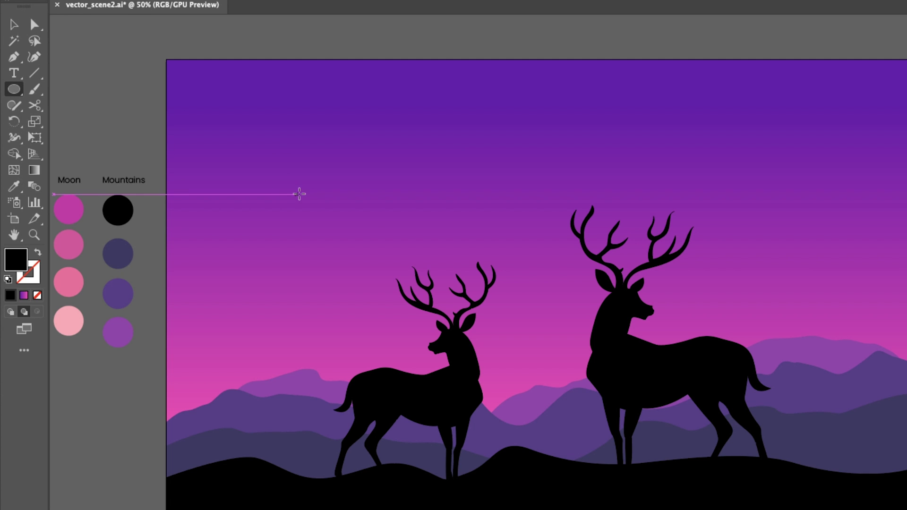
pyautogui.moveTo(312, 195); pyautogui.dragTo(399, 133)
pyautogui.press('v')
pyautogui.hscroll(-3, 368, 198)
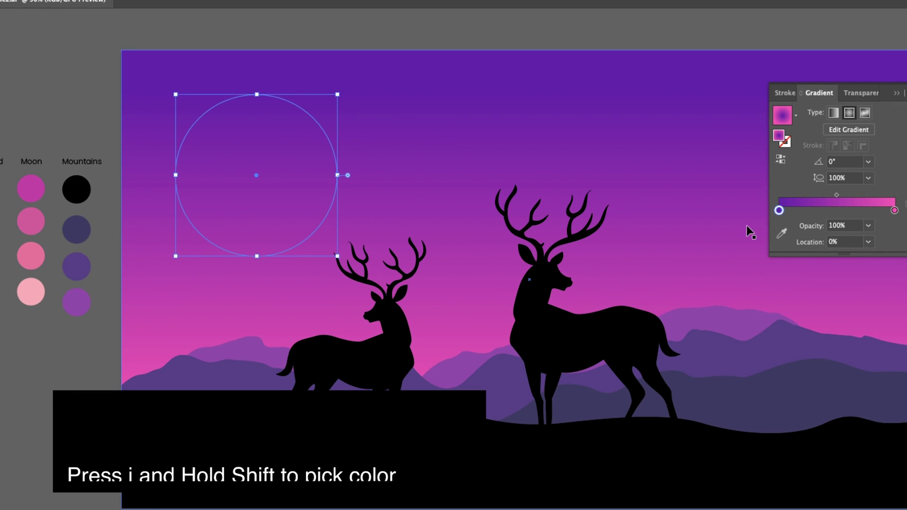
# Colour the moon's gradient with the four Moon swatches, using middle stops at about 26% and 50%, and bring the circle to the front
pyautogui.press('i')
pyautogui.keyDown('shift'); pyautogui.click(33, 186); pyautogui.keyUp('shift')
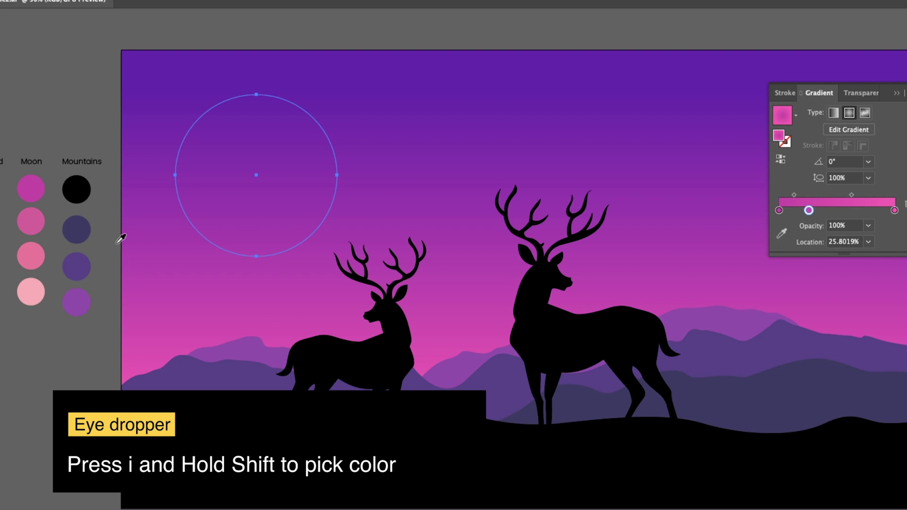
pyautogui.keyDown('shift'); pyautogui.click(35, 221); pyautogui.keyUp('shift')
pyautogui.click(835, 210)
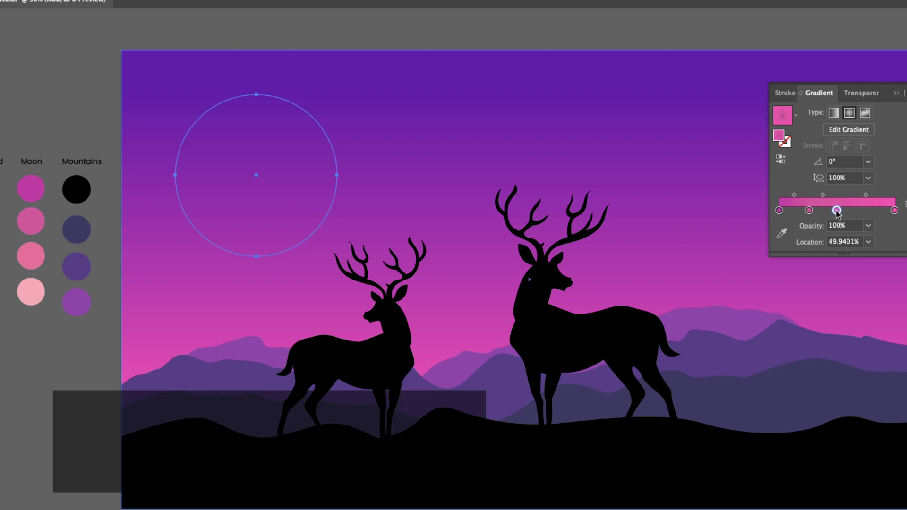
pyautogui.keyDown('shift'); pyautogui.click(32, 252); pyautogui.keyUp('shift')
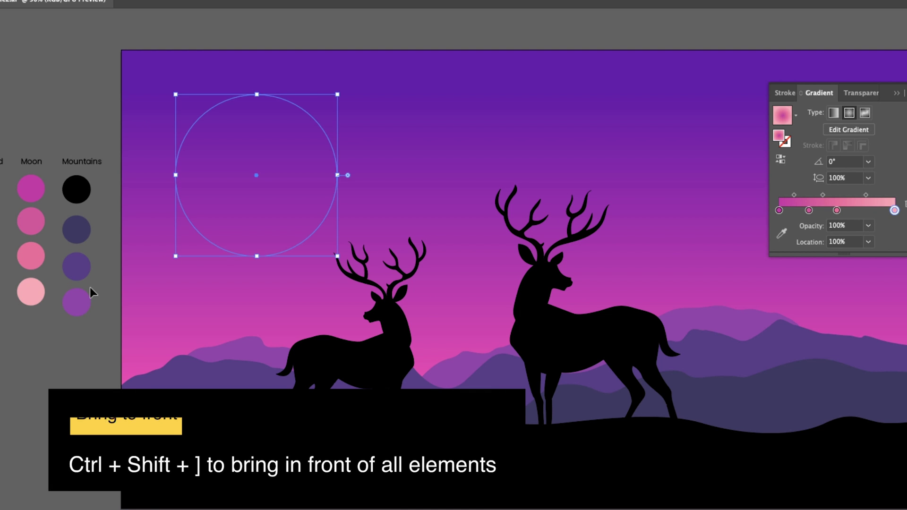
pyautogui.hotkey('ctrl', 'shift', ']')
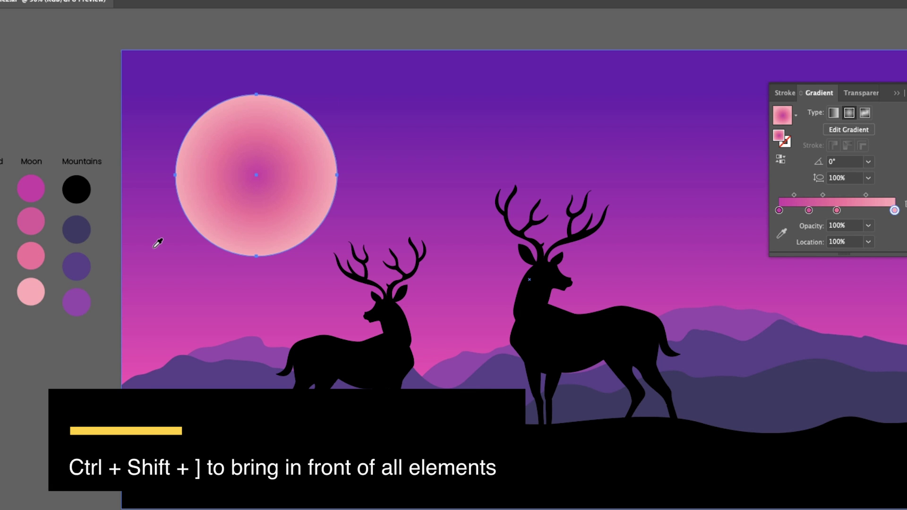
# Offset and angle the moon's radial gradient to about 129°, set its third stop to about 63%, and shift the light pink outer stop inward
pyautogui.press('g')
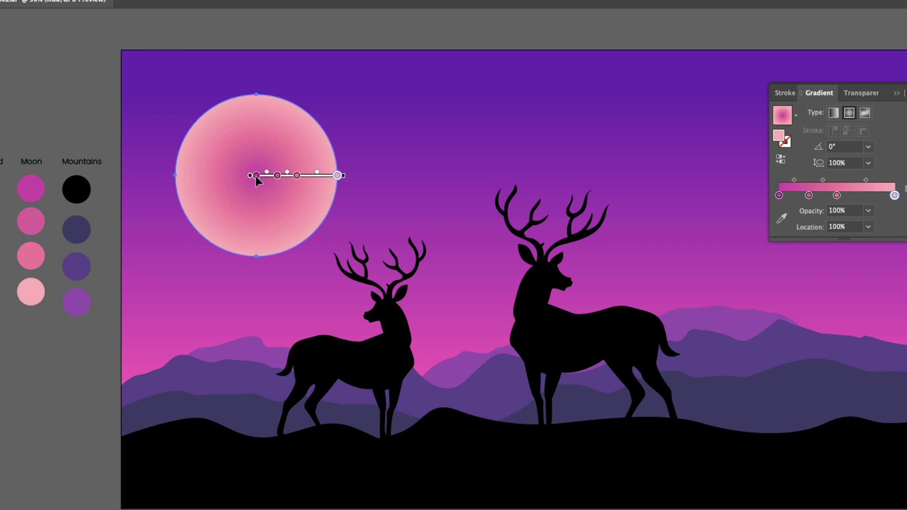
pyautogui.moveTo(249, 166)
pyautogui.mouseDown()
pyautogui.moveTo(182, 89)
pyautogui.moveTo(190, 94)
pyautogui.mouseUp()
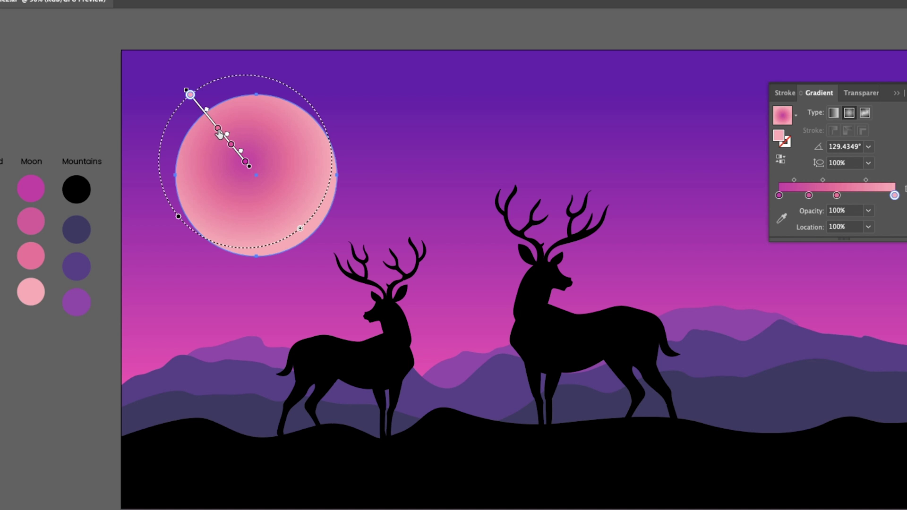
pyautogui.moveTo(219, 132); pyautogui.dragTo(206, 116)
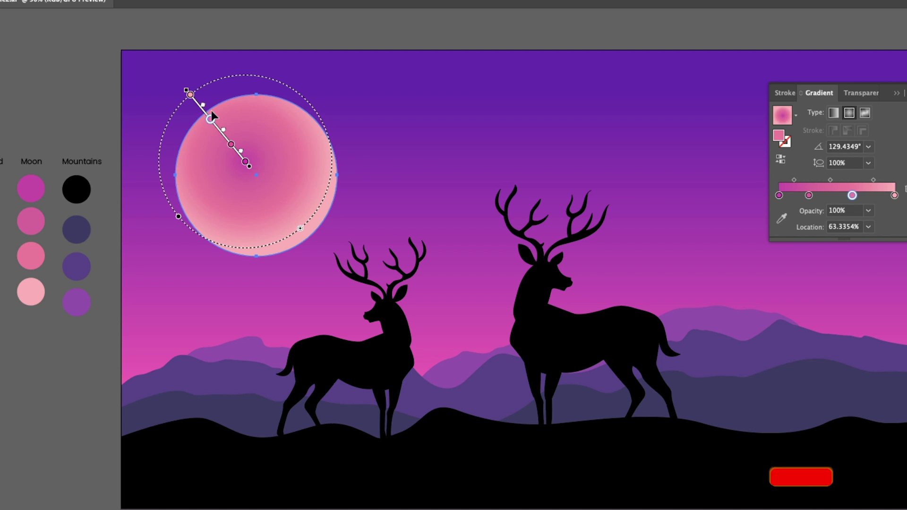
pyautogui.moveTo(190, 94); pyautogui.dragTo(201, 108)
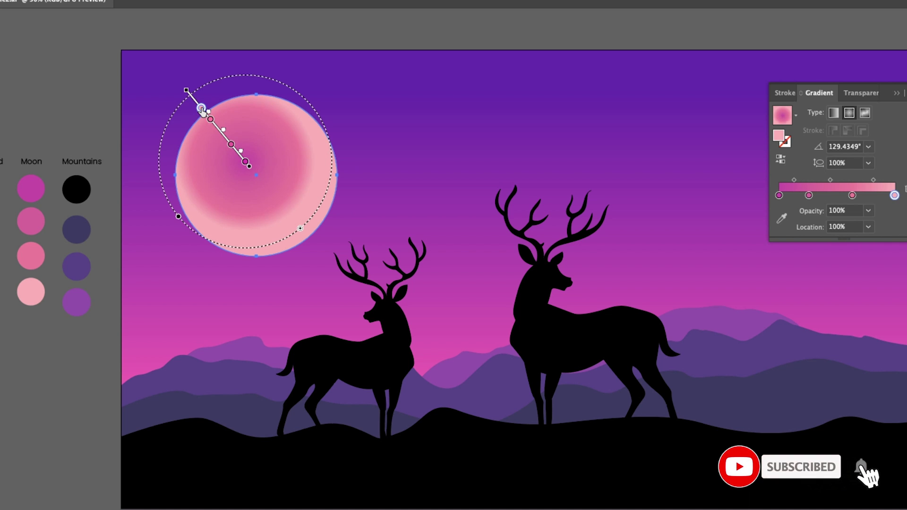
# Shift the centre of the moon's radial gradient towards its lower right, enlarge the gradient's radius and move the second stop outward
pyautogui.click(245, 162)
pyautogui.moveTo(242, 162)
pyautogui.mouseDown()
pyautogui.moveTo(273, 194)
pyautogui.moveTo(269, 189)
pyautogui.mouseUp()
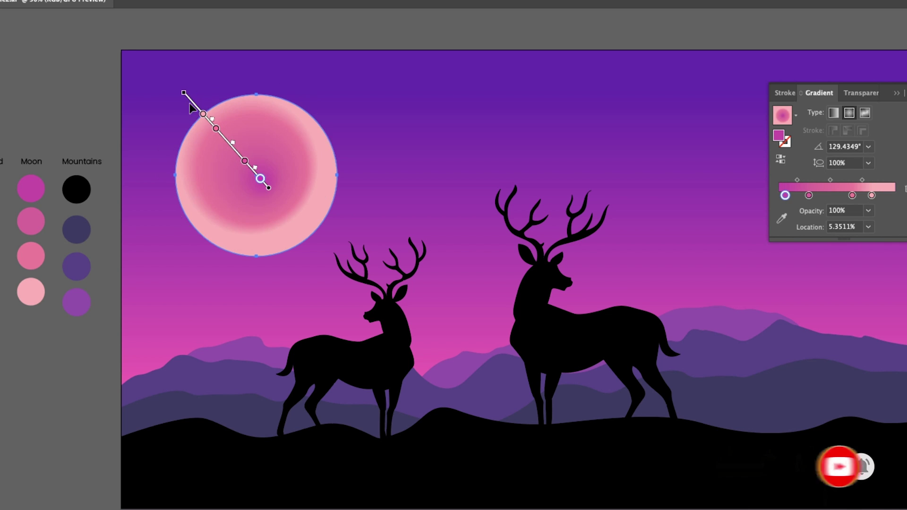
pyautogui.moveTo(184, 93); pyautogui.dragTo(174, 82)
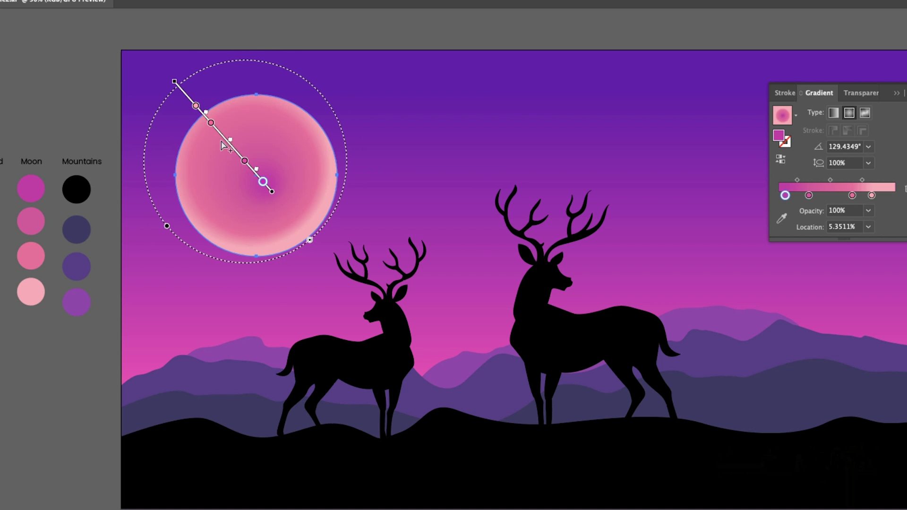
pyautogui.moveTo(253, 172); pyautogui.dragTo(248, 166)
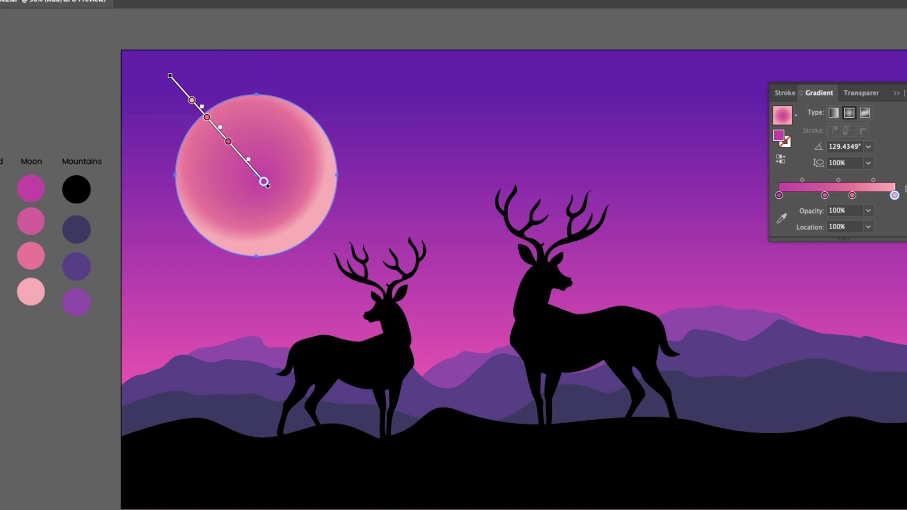
# Respace the moon's gradient stops, setting the second stop to about 46%, and deselect the moon
pyautogui.moveTo(894, 195); pyautogui.dragTo(904, 197)
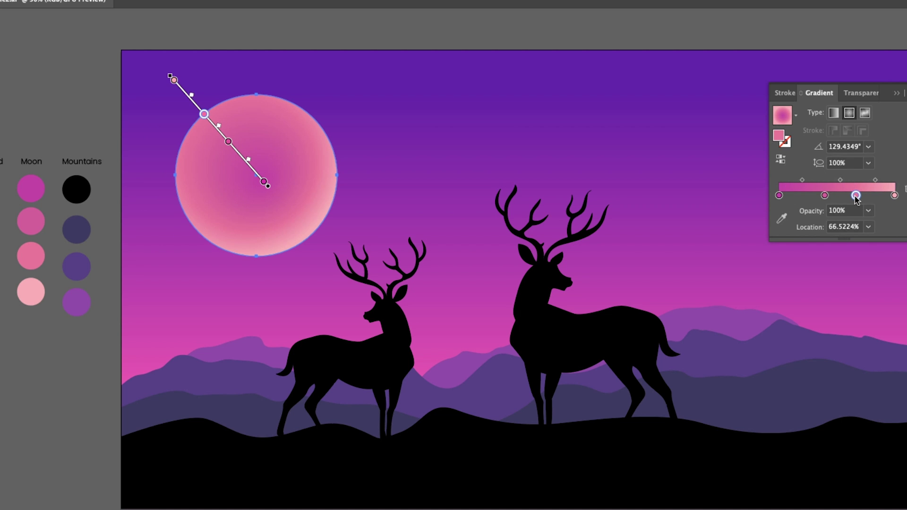
pyautogui.moveTo(204, 115); pyautogui.dragTo(207, 119)
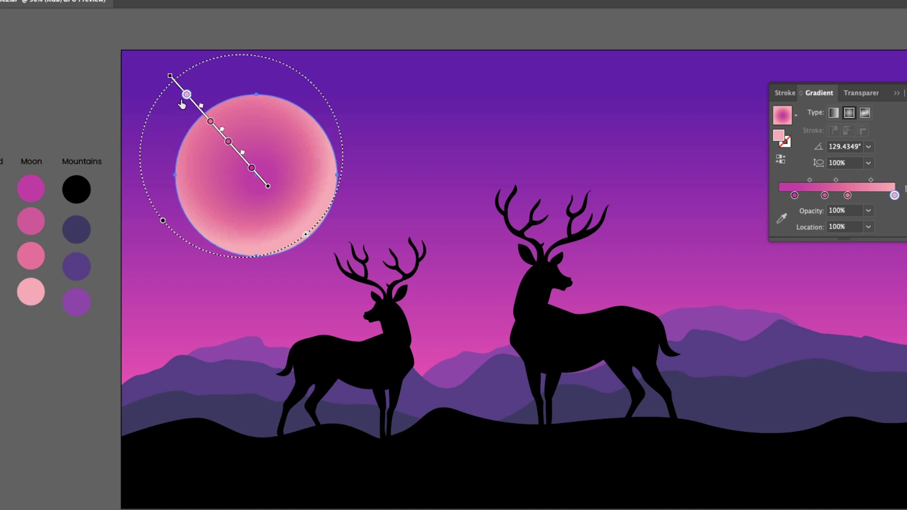
pyautogui.moveTo(254, 176); pyautogui.dragTo(242, 159)
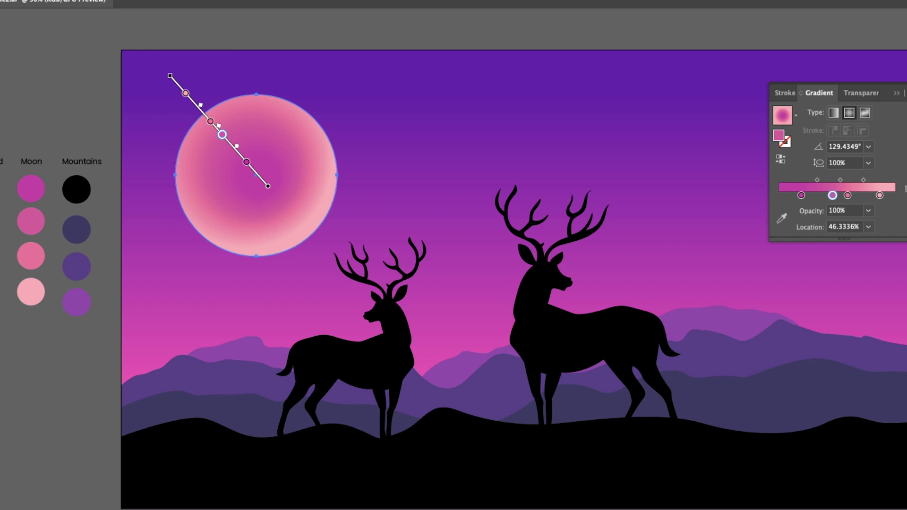
pyautogui.press('v')
pyautogui.click(1, 49)
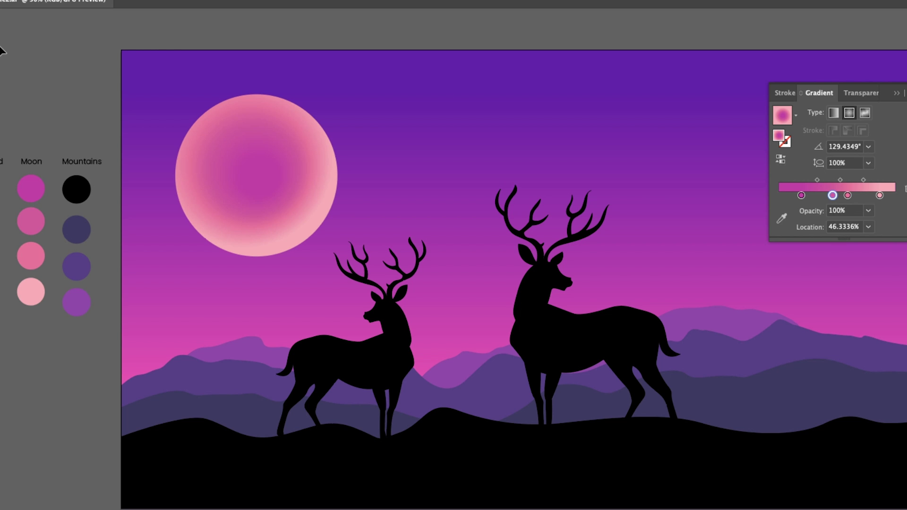
# Select everything except the large deer by inverting the selection, and lock that artwork
pyautogui.hscroll(5, 498, 306)
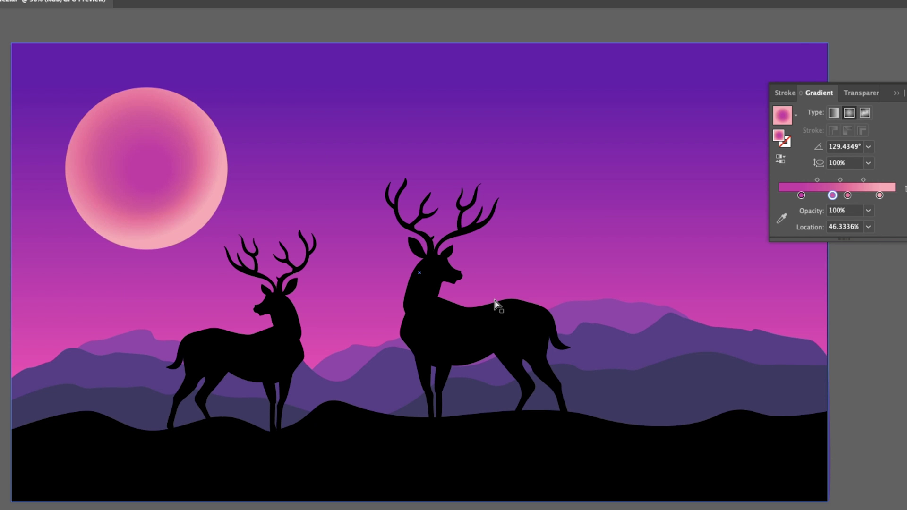
pyautogui.scroll(2, 498, 306)
pyautogui.click(438, 265)
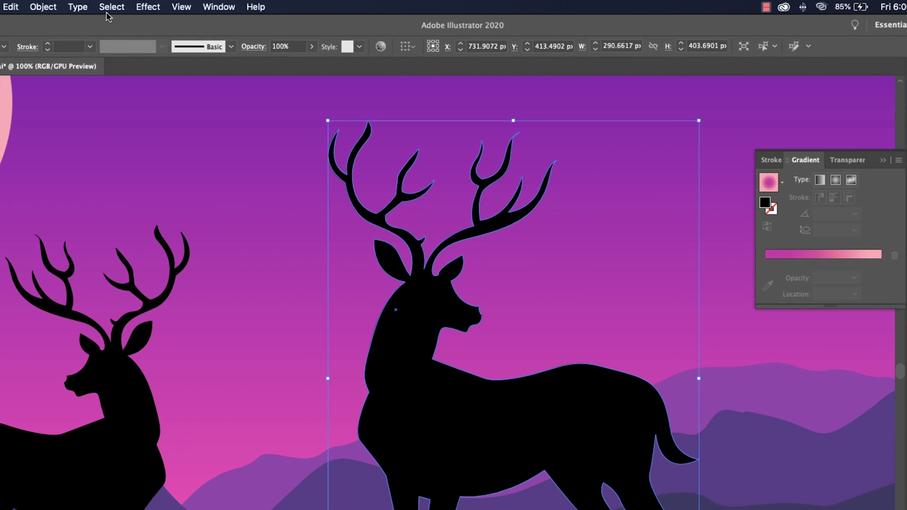
pyautogui.click(111, 7)
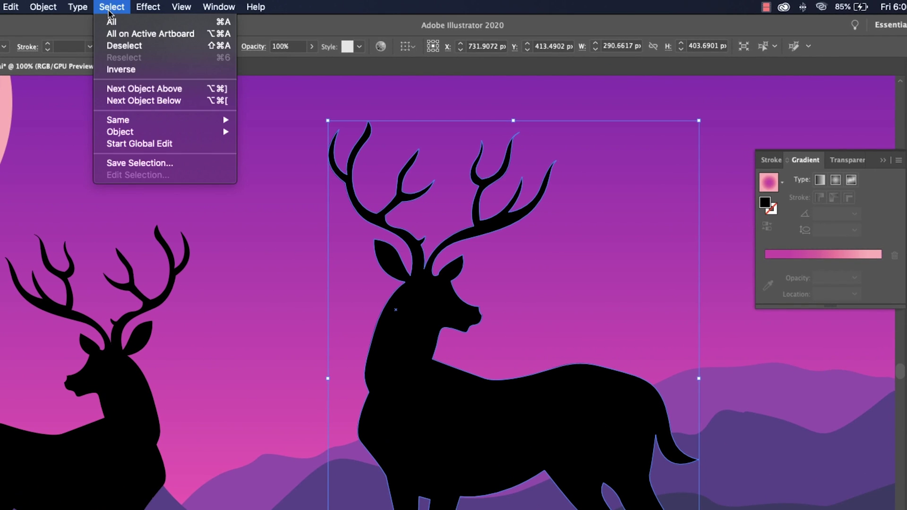
pyautogui.click(164, 71)
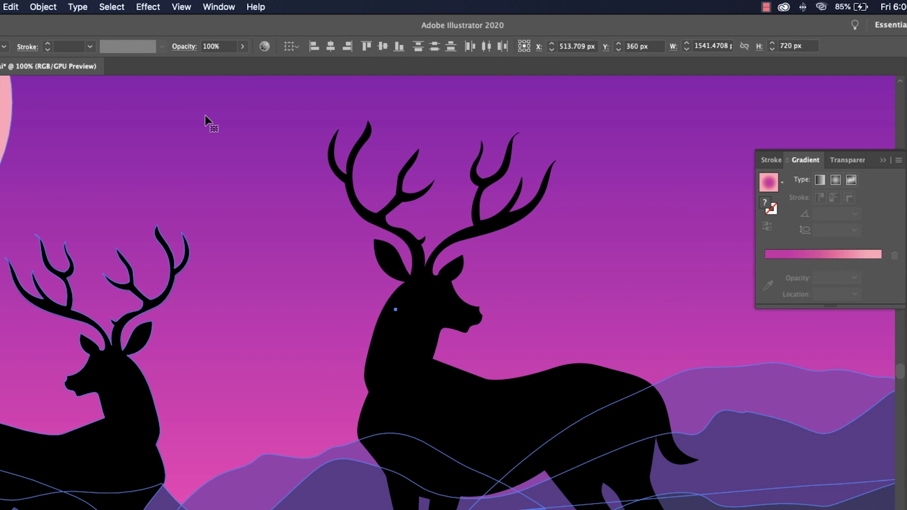
pyautogui.click(43, 7)
pyautogui.moveTo(100, 89)
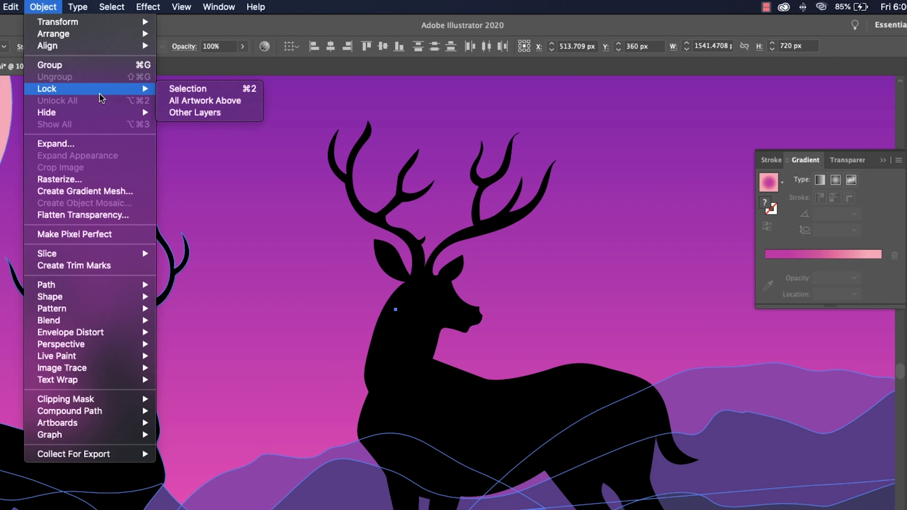
pyautogui.click(173, 97)
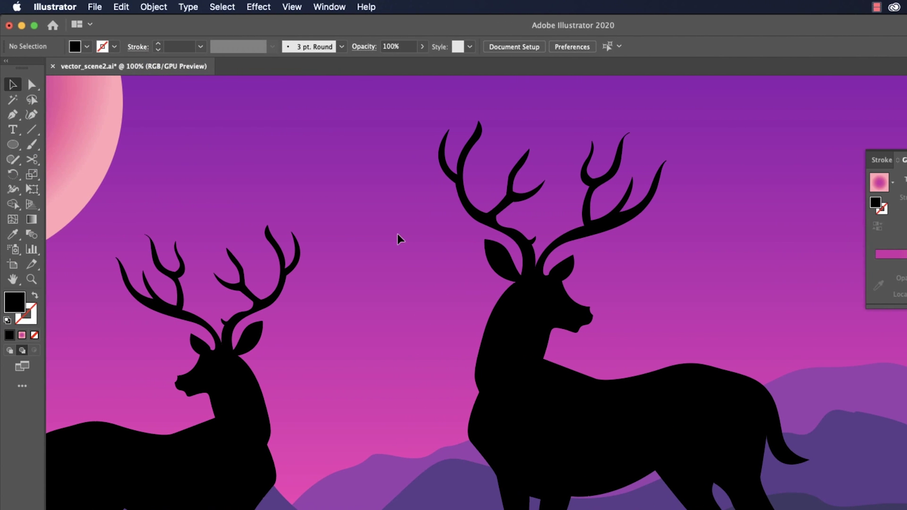
# Draw an open curved Pen path with no fill and a 1 pt stroke inside the large deer's neck and chest, from ear to front leg
pyautogui.click(12, 114)
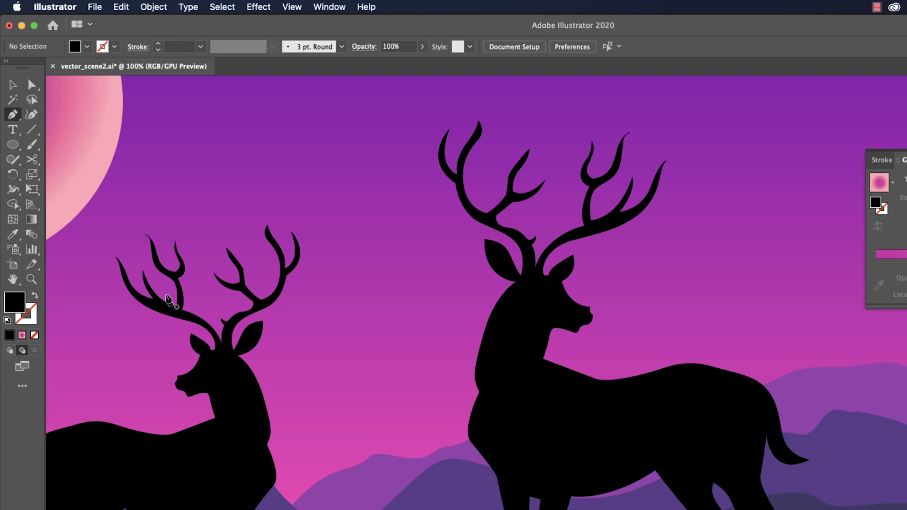
pyautogui.press('d')
pyautogui.click(34, 335)
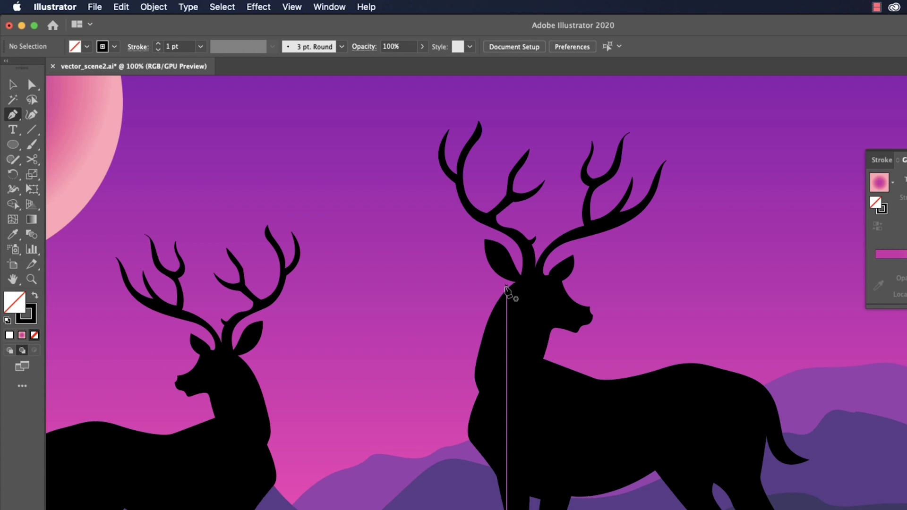
pyautogui.moveTo(499, 283); pyautogui.dragTo(519, 283)
pyautogui.click(521, 281)
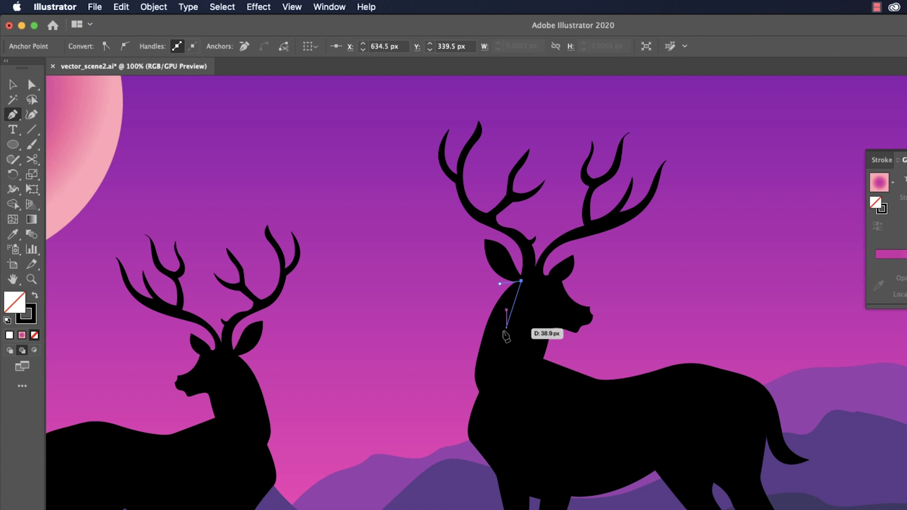
pyautogui.moveTo(502, 347); pyautogui.dragTo(497, 399)
pyautogui.click(495, 391)
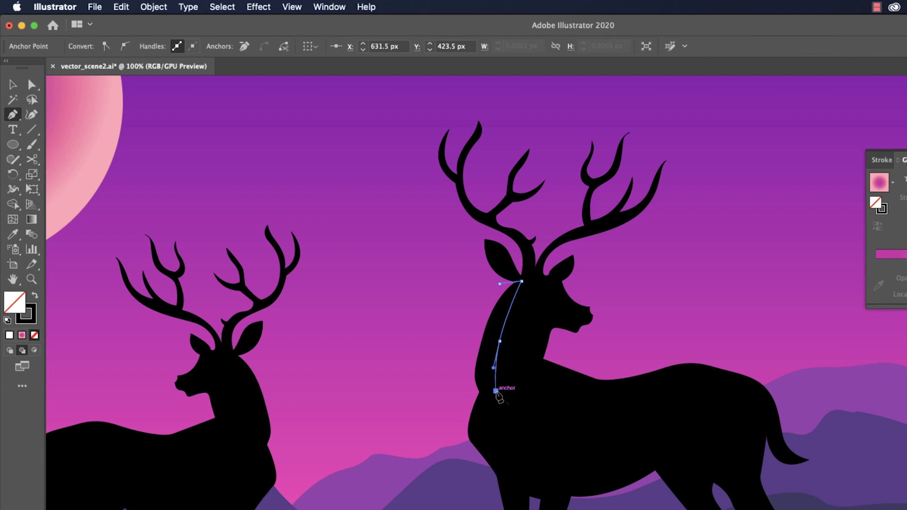
pyautogui.click(479, 430)
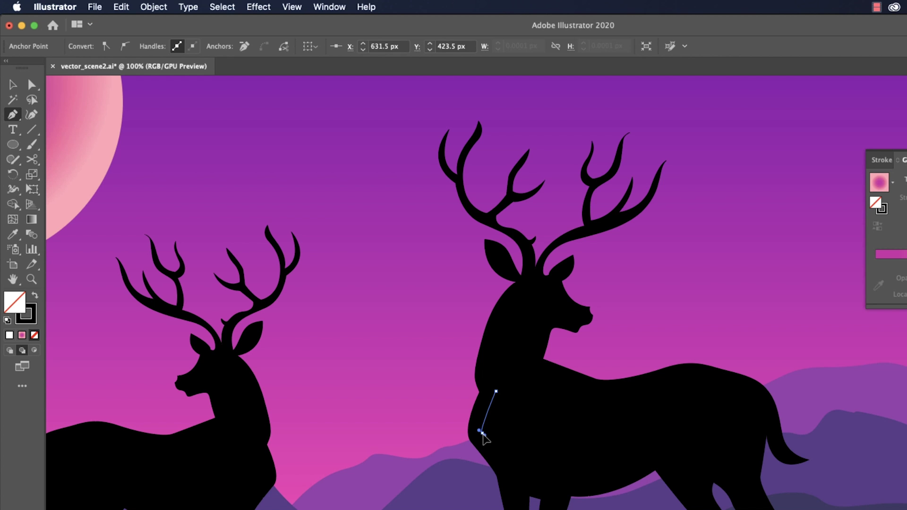
pyautogui.moveTo(488, 449); pyautogui.dragTo(488, 450)
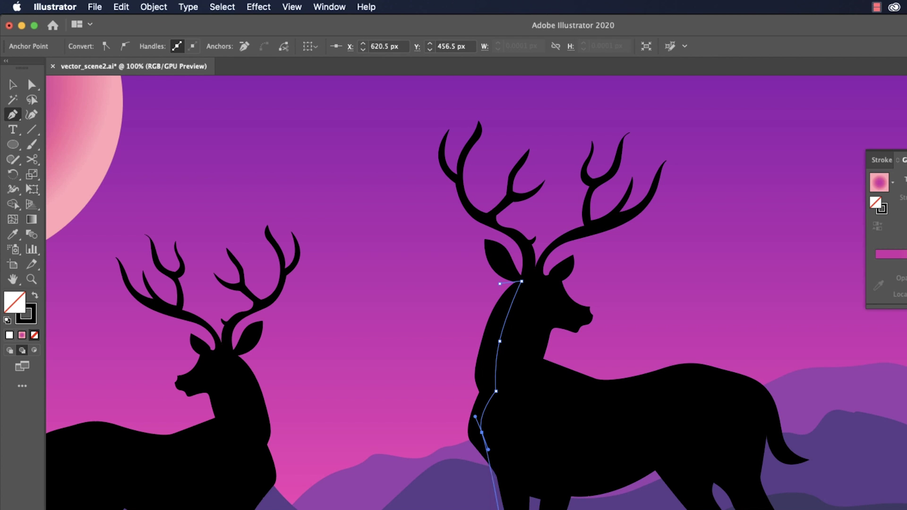
pyautogui.click(496, 500)
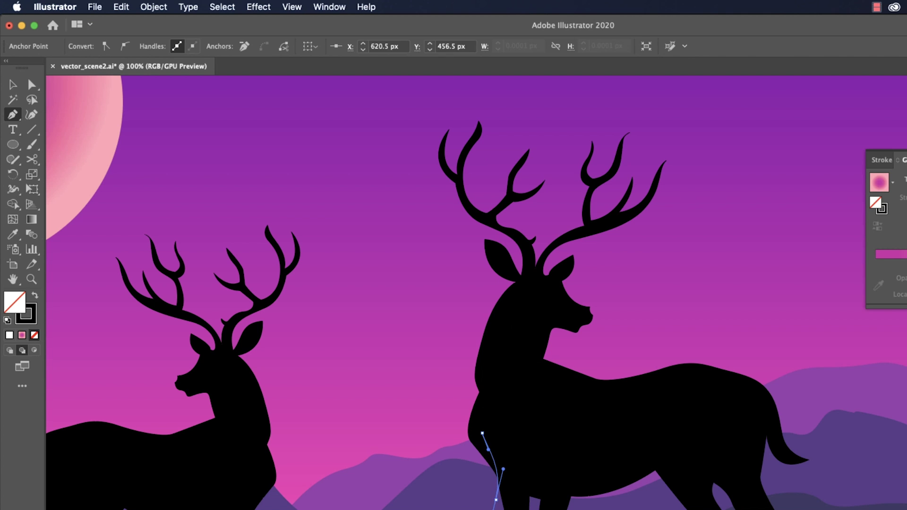
pyautogui.moveTo(496, 500); pyautogui.dragTo(494, 509)
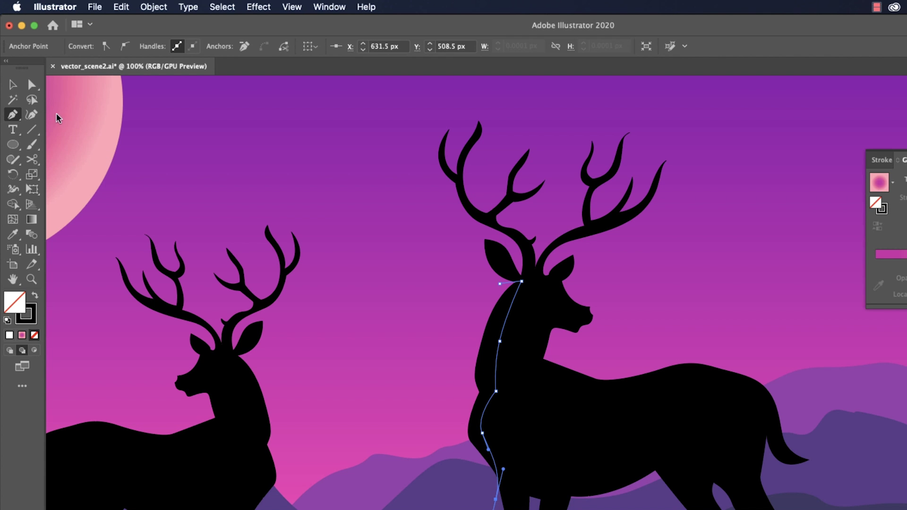
# Divide the large deer along the neck path with Pathfinder, ungroup the resulting pieces and deselect them
pyautogui.press('v')
pyautogui.keyDown('shift'); pyautogui.click(585, 421); pyautogui.keyUp('shift')
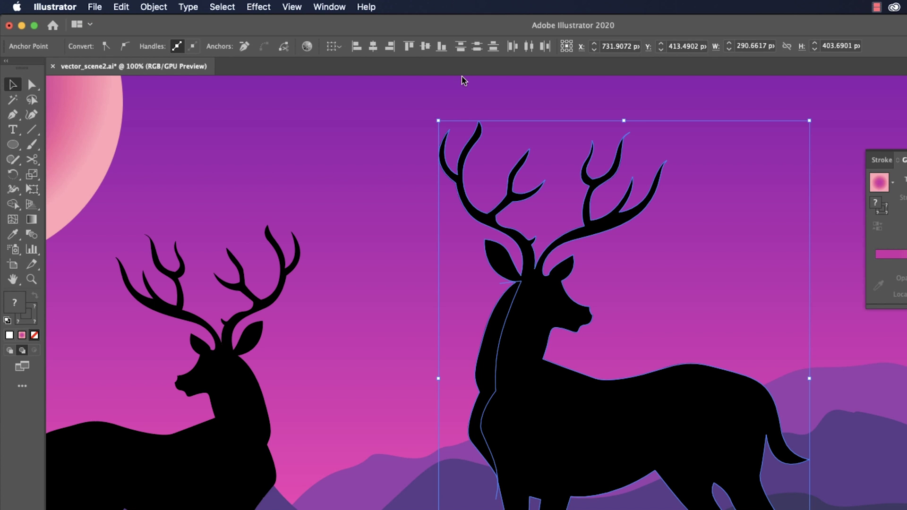
pyautogui.click(329, 6)
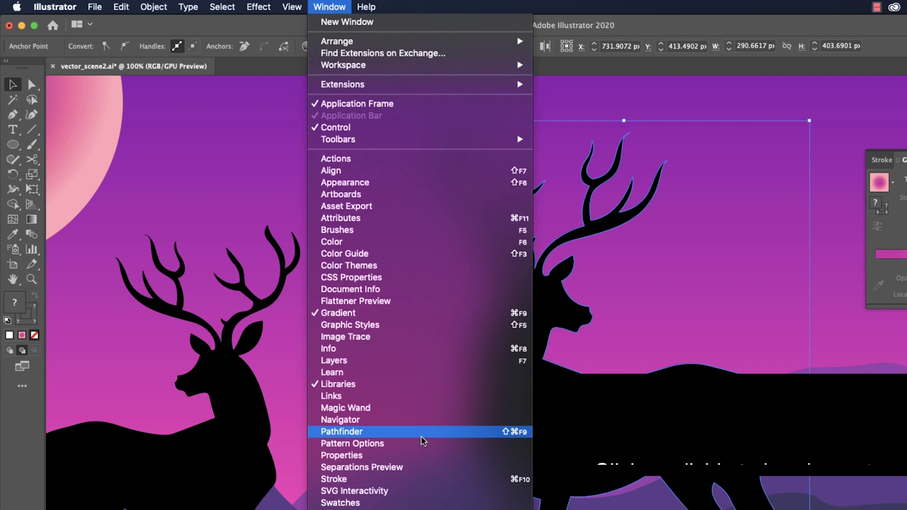
pyautogui.click(472, 432)
pyautogui.click(468, 149)
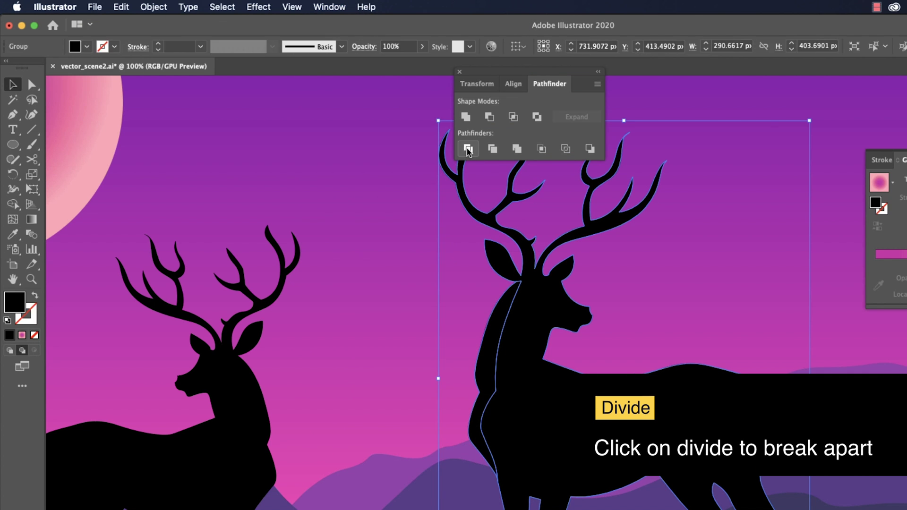
pyautogui.rightClick(528, 315)
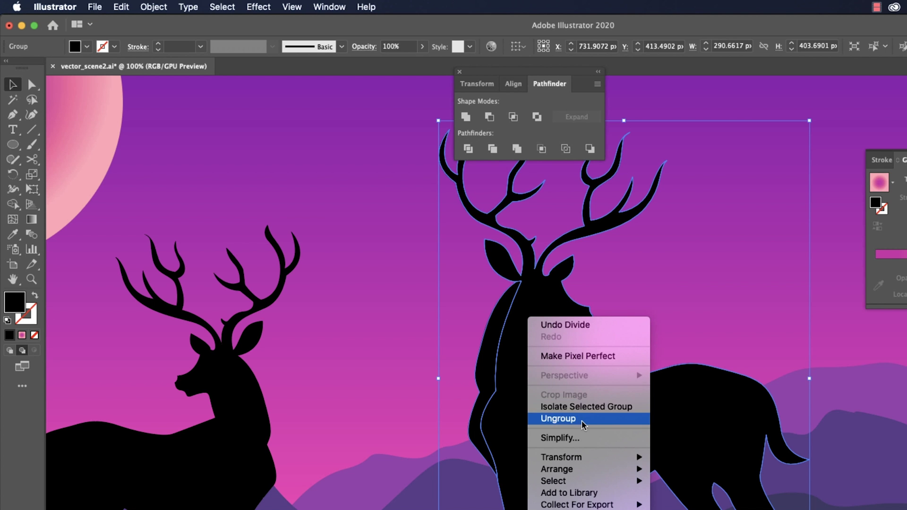
pyautogui.click(566, 418)
pyautogui.click(411, 370)
# Fill the large deer's neck and chest strip with the moon's gradient, reduced to two stops, and sample the deer's black for the outer stop
pyautogui.click(489, 352)
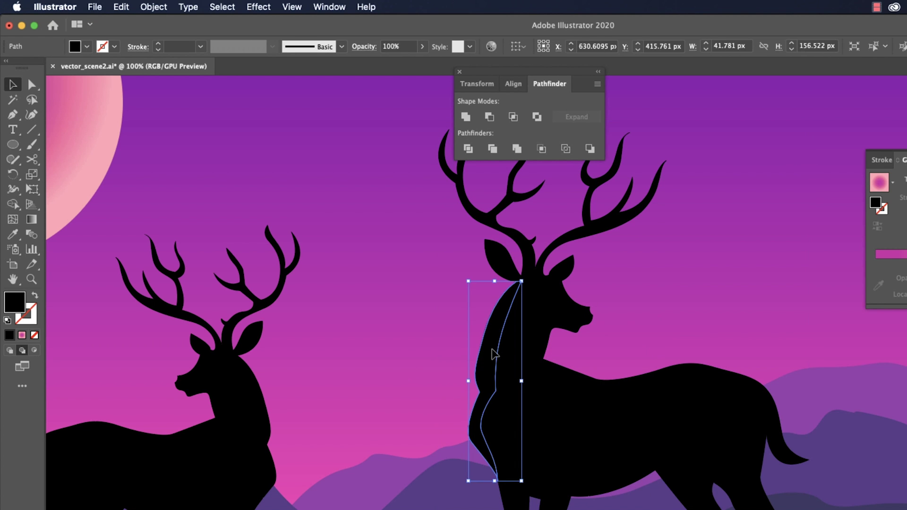
pyautogui.moveTo(450, 348); pyautogui.dragTo(535, 363)
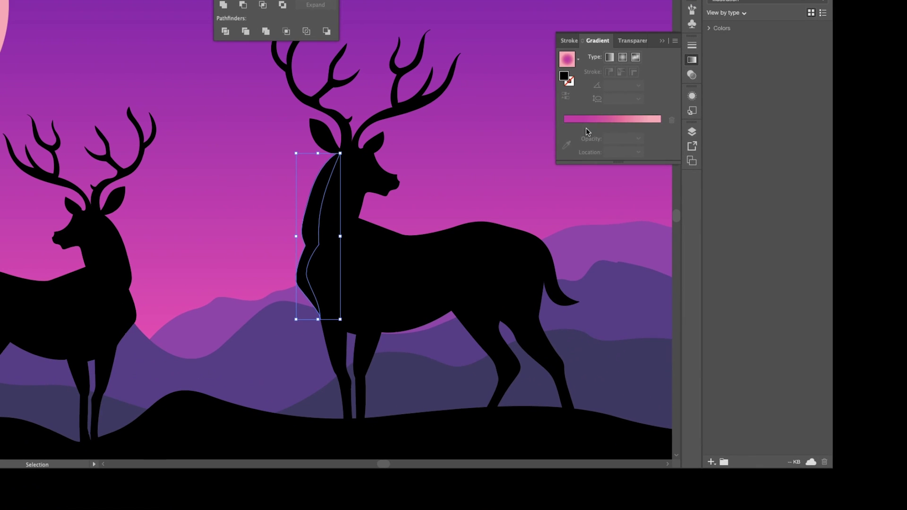
pyautogui.click(902, 254)
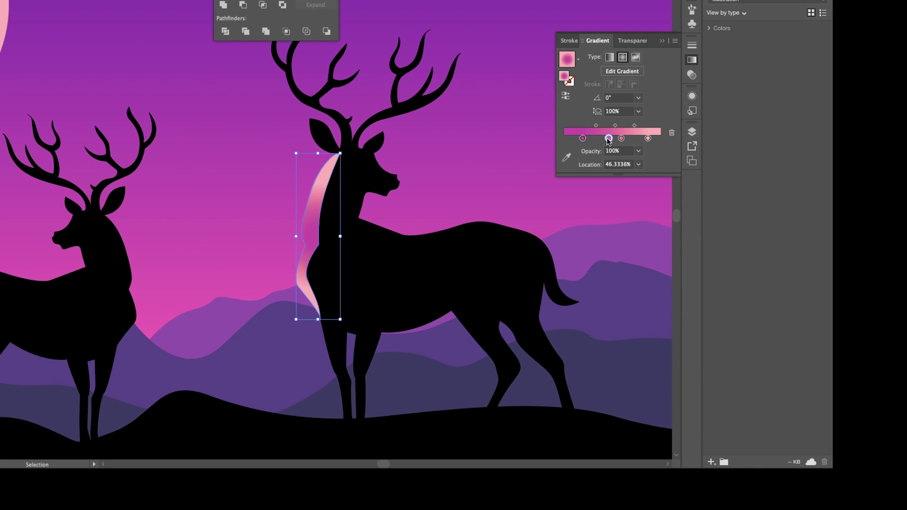
pyautogui.press('super+z')
pyautogui.click(648, 138)
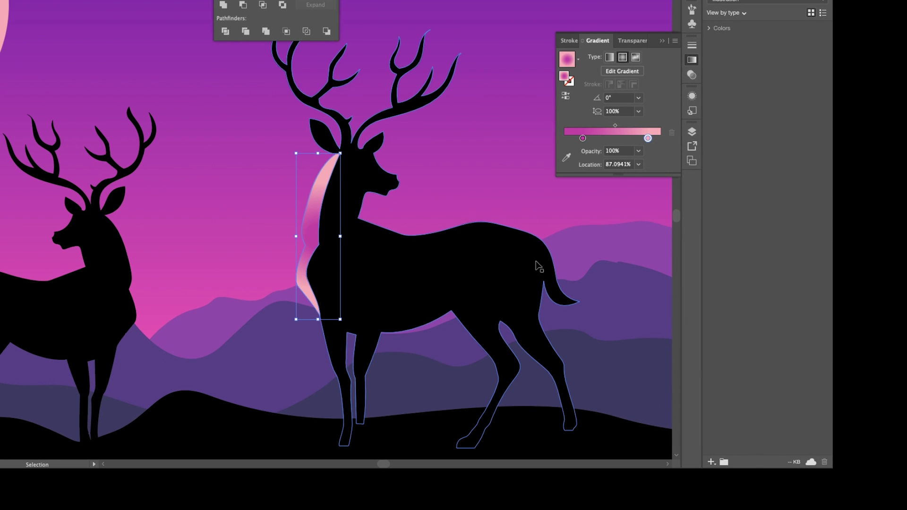
pyautogui.click(400, 277)
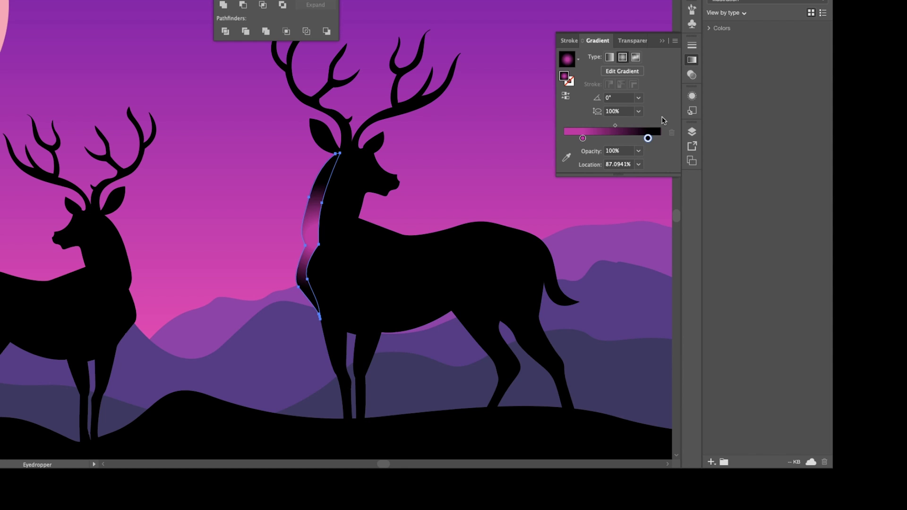
# Make the neck strip's gradient linear and angle it to about -17° so it runs from magenta at the outer edge to black
pyautogui.click(610, 57)
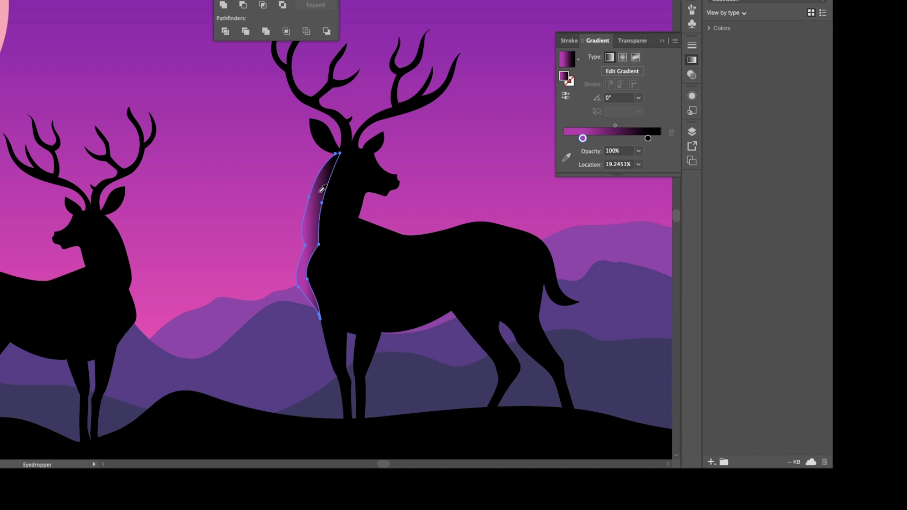
pyautogui.press('g')
pyautogui.moveTo(287, 173)
pyautogui.mouseDown()
pyautogui.moveTo(324, 217)
pyautogui.moveTo(340, 211)
pyautogui.moveTo(341, 190)
pyautogui.mouseUp()
pyautogui.press('v')
pyautogui.click(163, 78)
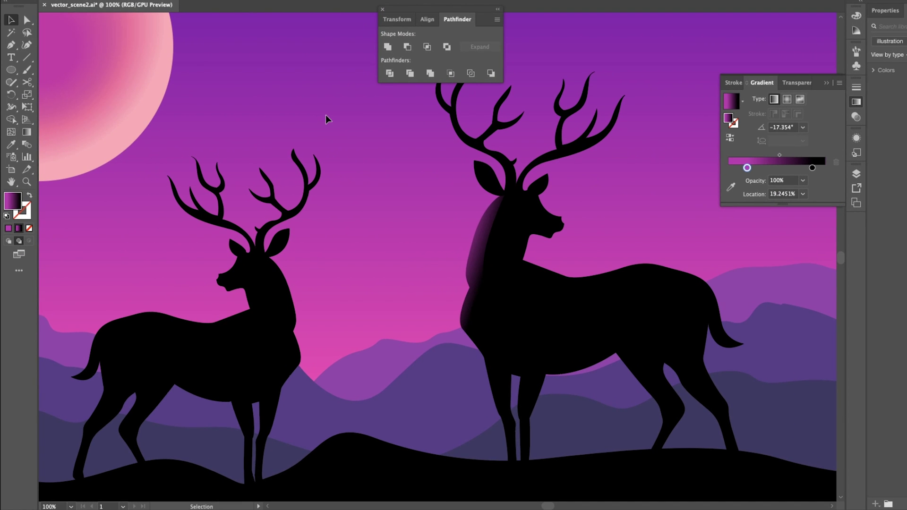
# Unlock all objects, deselect them, and lock everything except the small deer by inverting its selection
pyautogui.moveTo(470, 244); pyautogui.dragTo(522, 239)
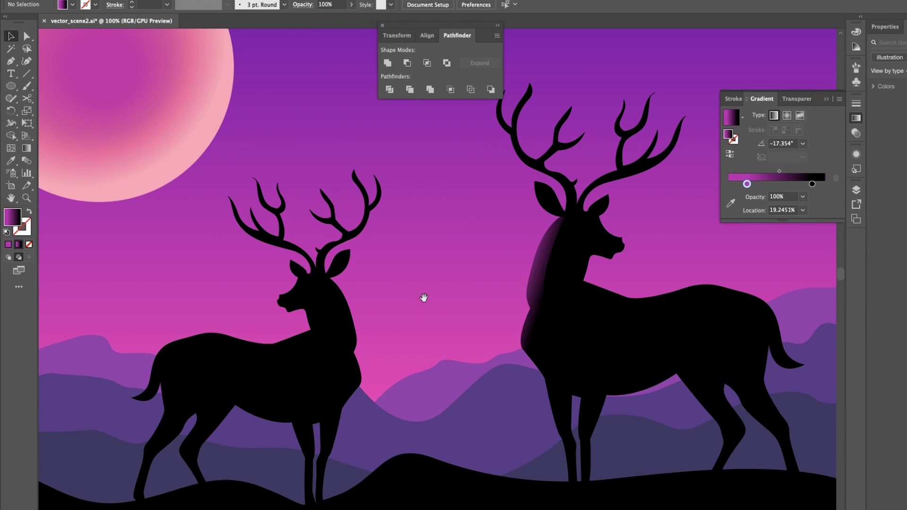
pyautogui.moveTo(423, 298); pyautogui.dragTo(466, 273)
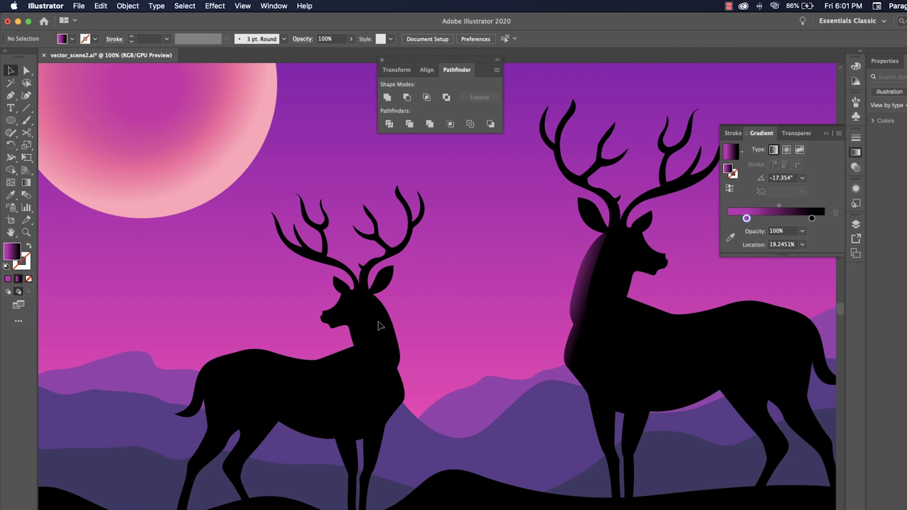
pyautogui.click(138, 6)
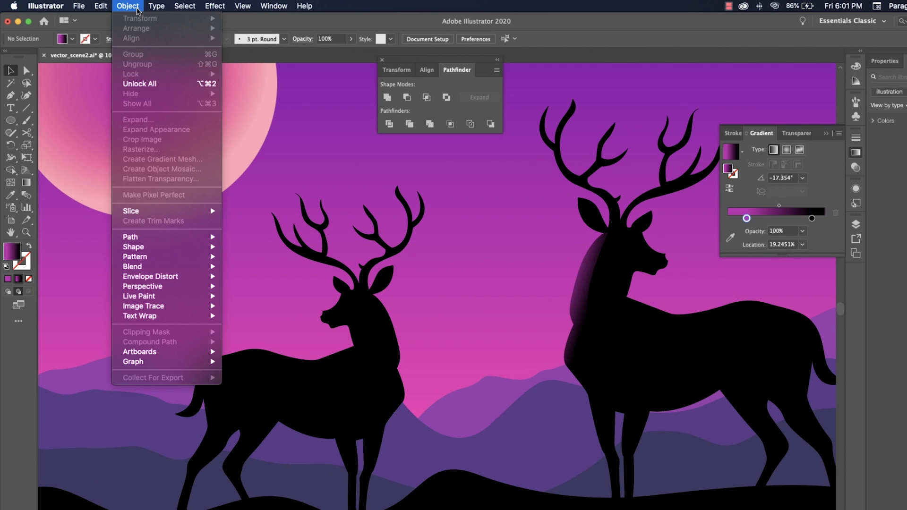
pyautogui.click(168, 83)
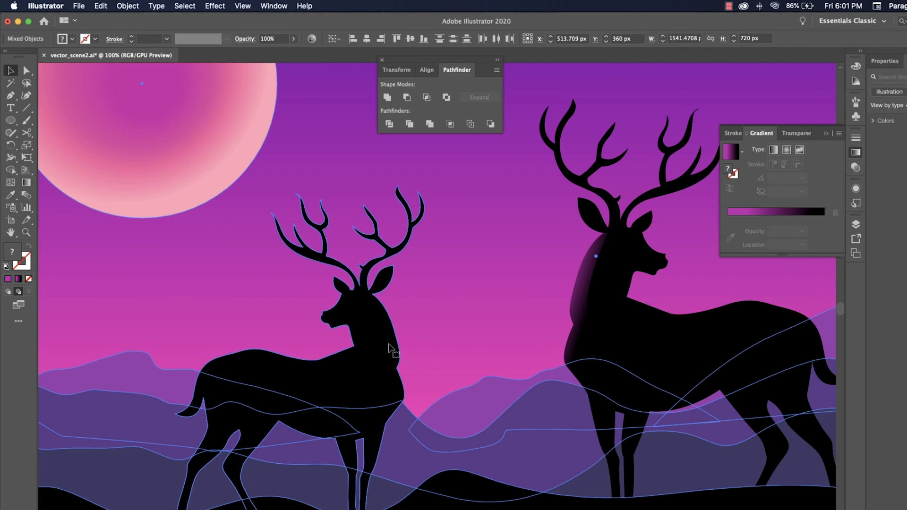
pyautogui.press('super+minus')
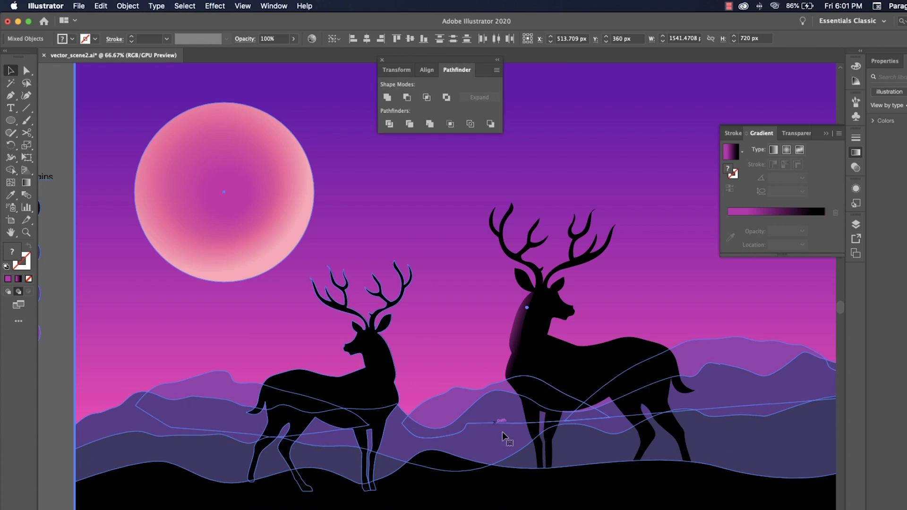
pyautogui.click(66, 314)
pyautogui.click(371, 365)
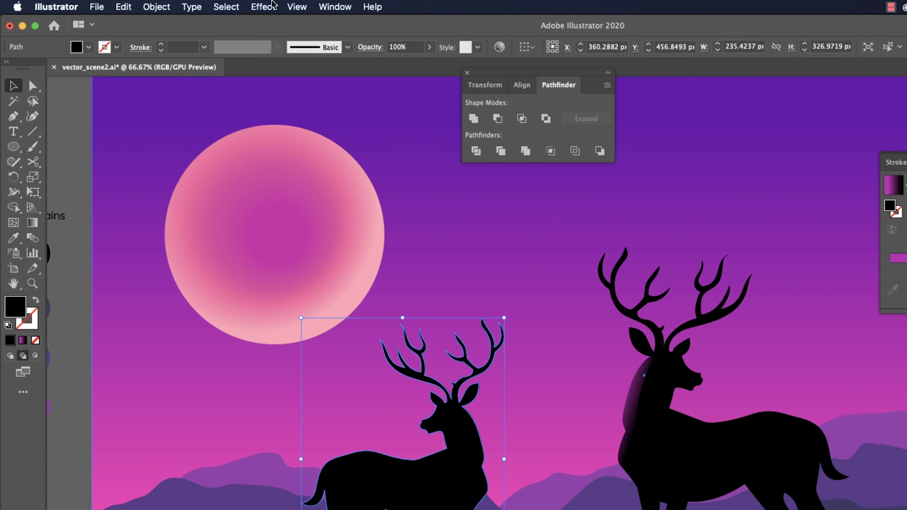
pyautogui.click(229, 10)
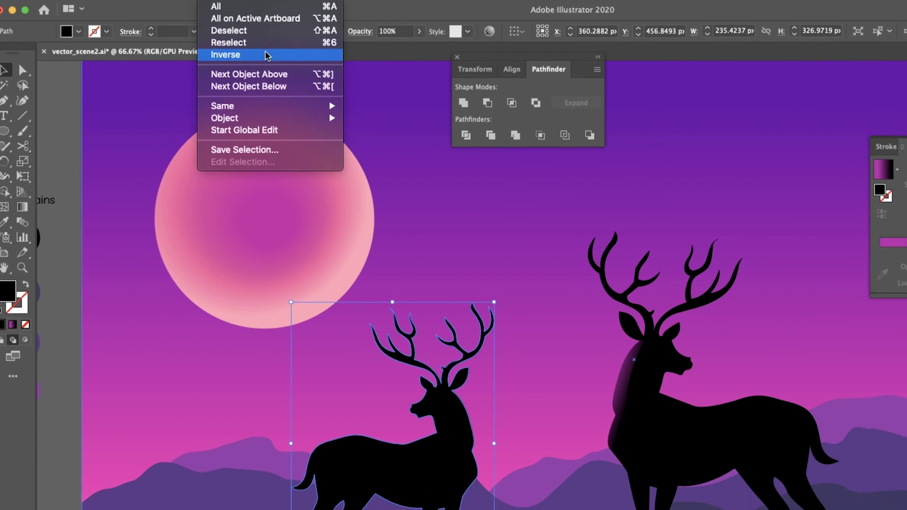
pyautogui.click(262, 70)
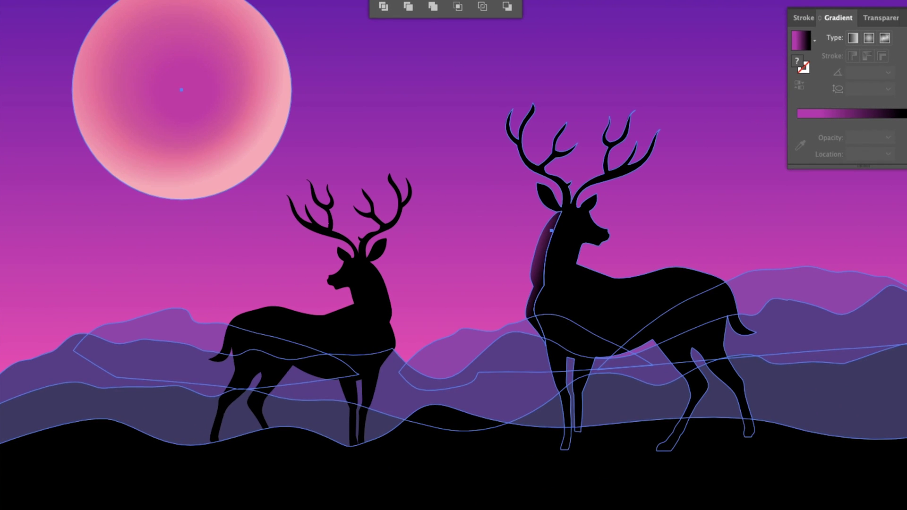
pyautogui.press('super+2')
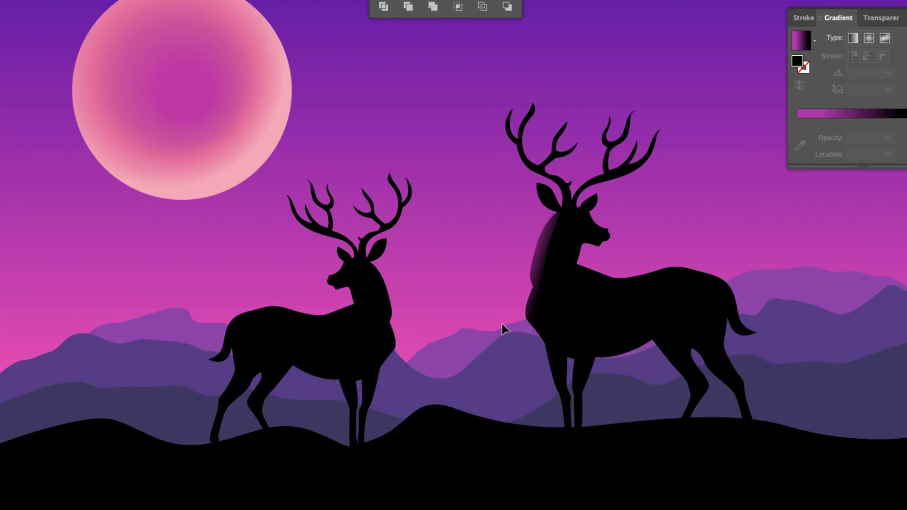
# Draw an open curved Pen path with no fill and a black stroke inside the small deer's back, from the neck base past the tail
pyautogui.press('super+plus')
pyautogui.moveTo(553, 364); pyautogui.dragTo(592, 299)
pyautogui.press('p')
pyautogui.hotkey('shift', 'x')
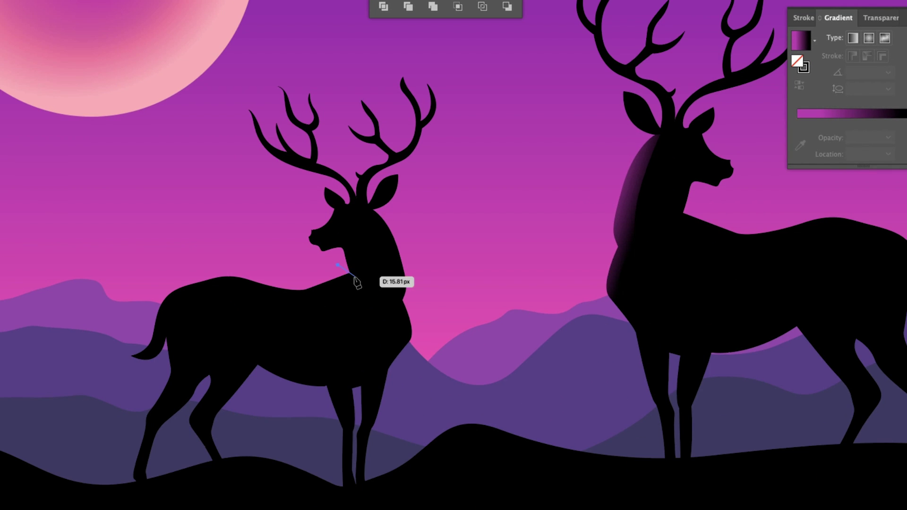
pyautogui.moveTo(306, 302); pyautogui.dragTo(281, 313)
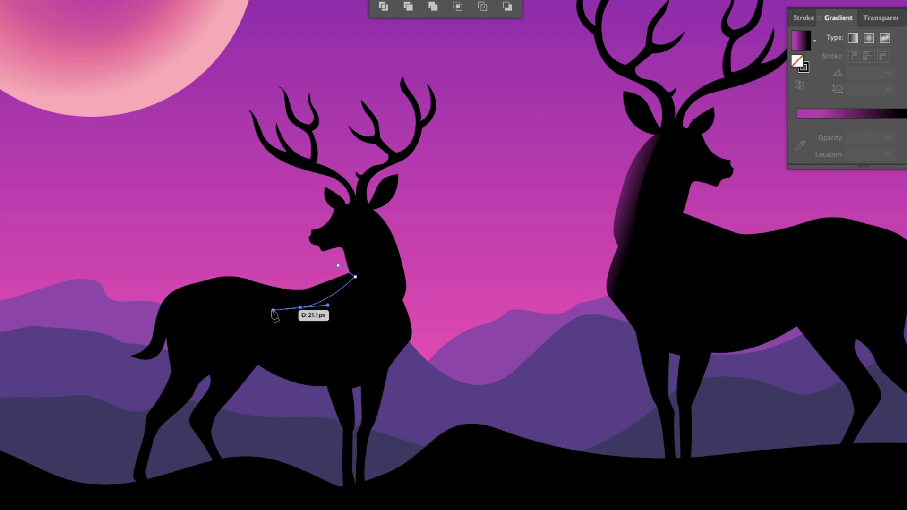
pyautogui.moveTo(229, 295); pyautogui.dragTo(159, 334)
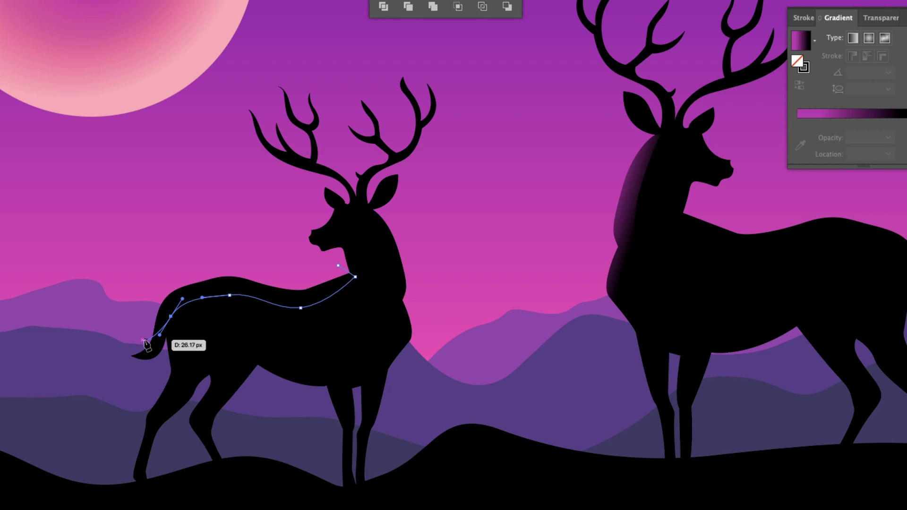
pyautogui.click(123, 340)
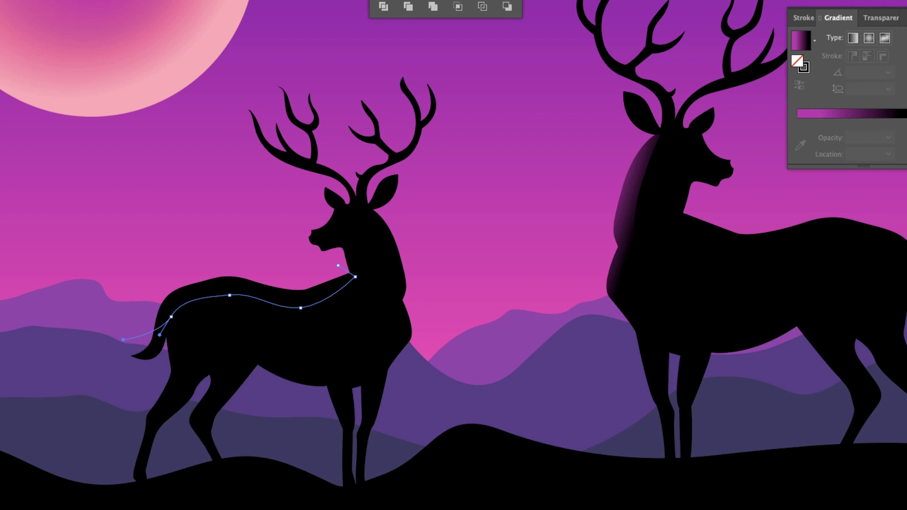
# Divide the small deer along the back path with Pathfinder, ungroup the pieces and deselect them
pyautogui.press('v')
pyautogui.keyDown('shift'); pyautogui.click(237, 284); pyautogui.keyUp('shift')
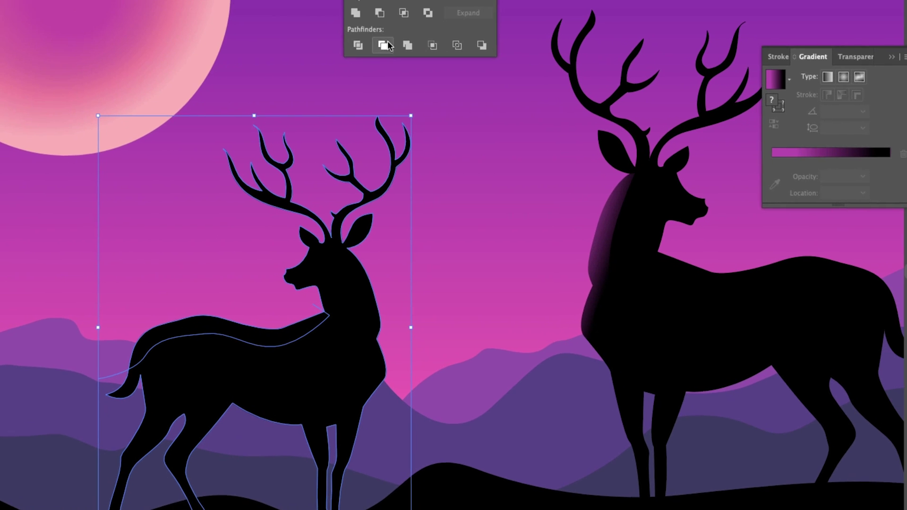
pyautogui.click(355, 46)
pyautogui.rightClick(293, 419)
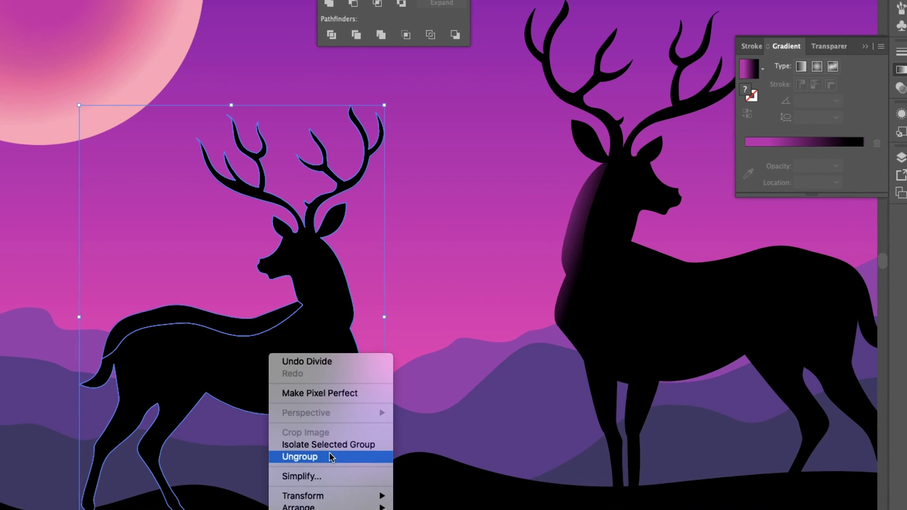
pyautogui.click(326, 485)
pyautogui.click(224, 320)
# Fill the small deer's back strip with the large deer's neck gradient, angled to -90° so it runs from magenta down to black, and deselect
pyautogui.click(213, 307)
pyautogui.press('i')
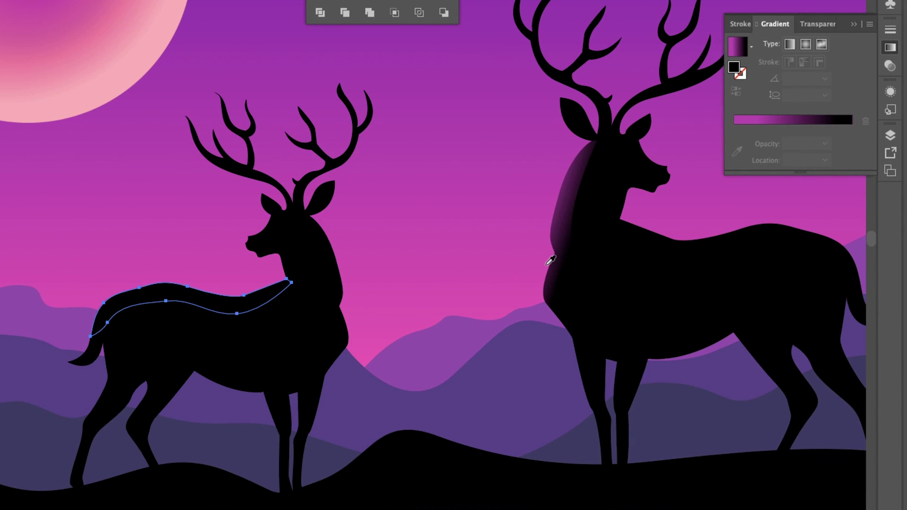
pyautogui.click(582, 191)
pyautogui.press('g')
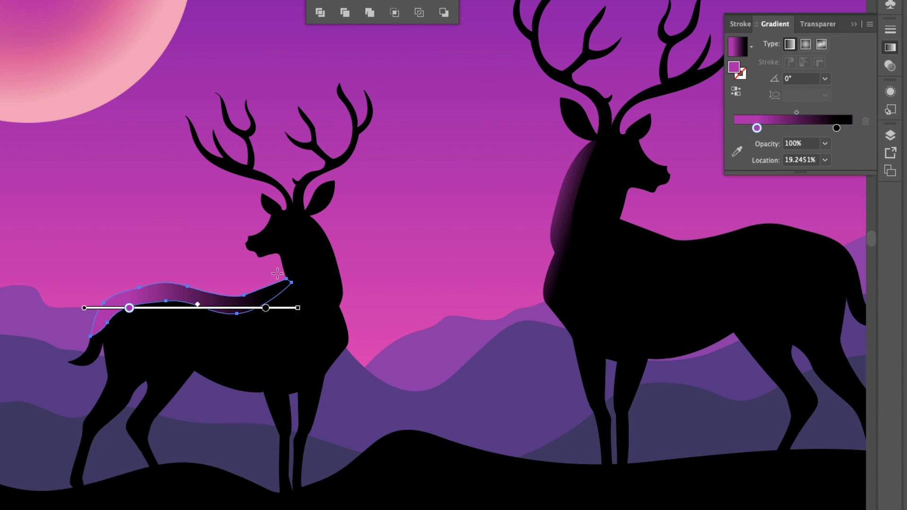
pyautogui.moveTo(192, 245)
pyautogui.mouseDown()
pyautogui.moveTo(201, 319)
pyautogui.moveTo(193, 330)
pyautogui.mouseUp()
pyautogui.press('v')
pyautogui.click(144, 230)
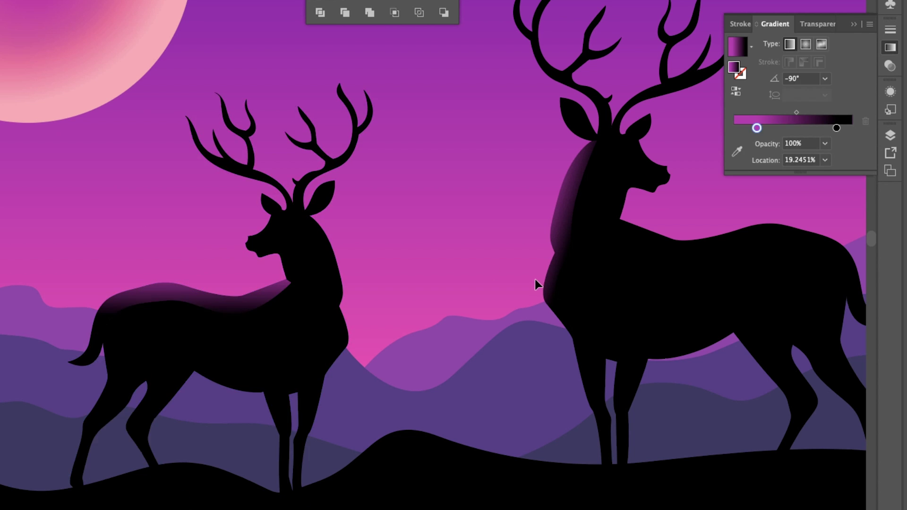
# Close the floating Pathfinder panel and unlock all locked objects
pyautogui.press('super+minus')
pyautogui.press('super+minus')
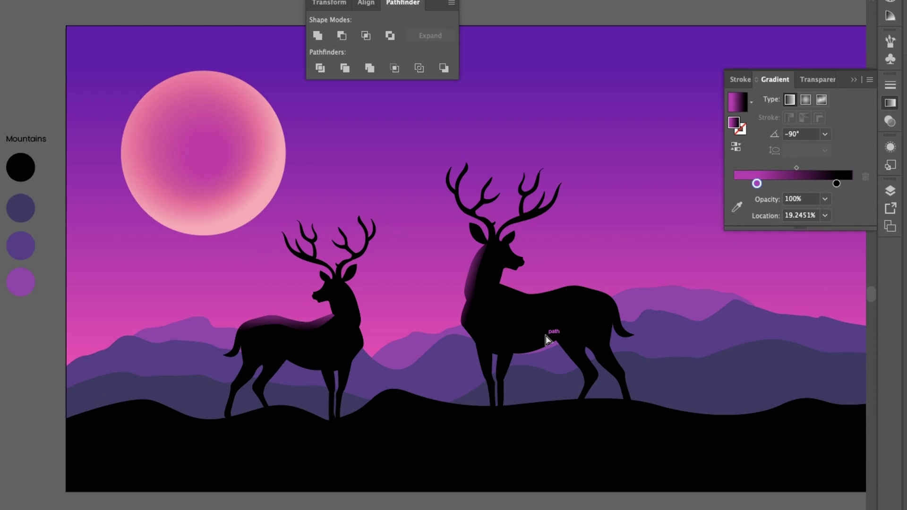
pyautogui.moveTo(644, 362); pyautogui.dragTo(598, 400)
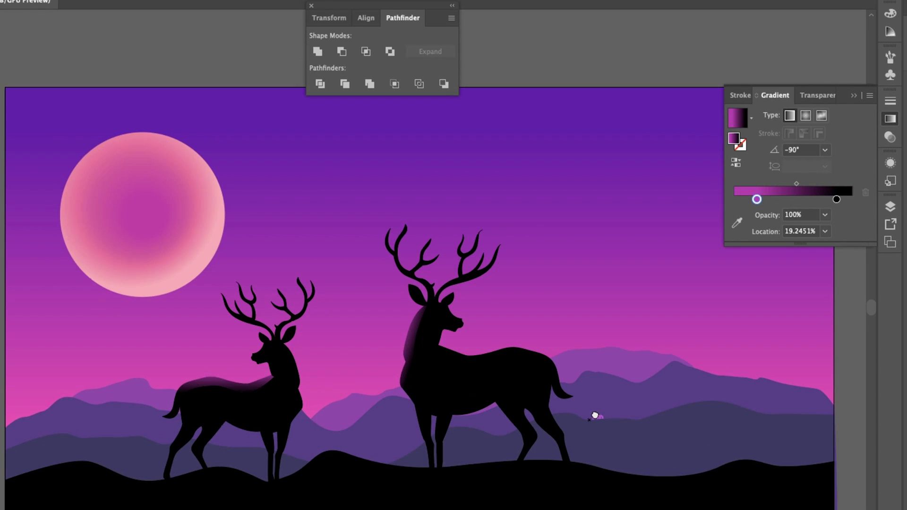
pyautogui.click(311, 6)
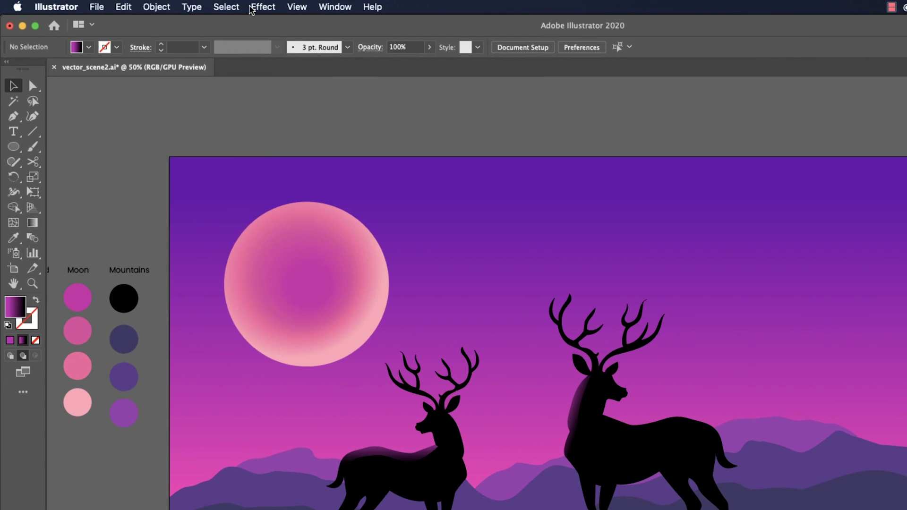
pyautogui.click(154, 6)
pyautogui.click(213, 101)
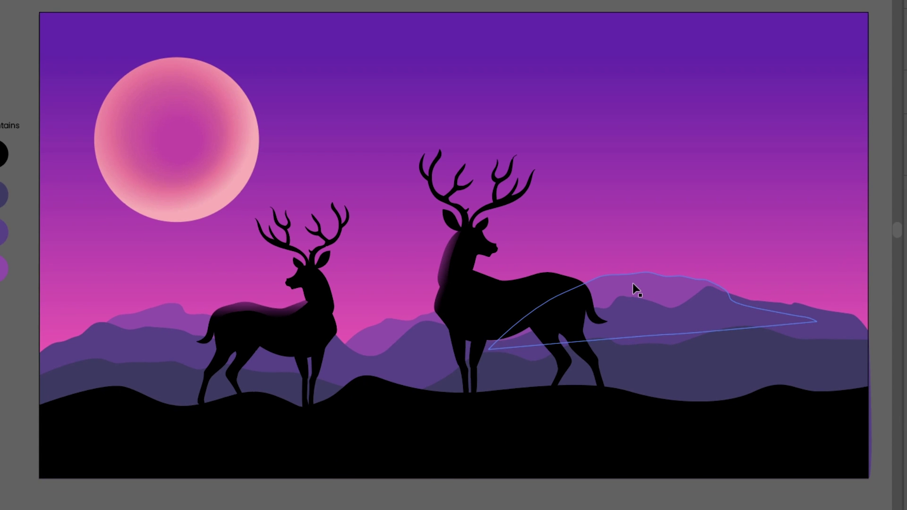
# Stretch the light purple ridge behind the large deer toward the artboard's right edge, to about 569 px wide, and deselect it
pyautogui.click(723, 346)
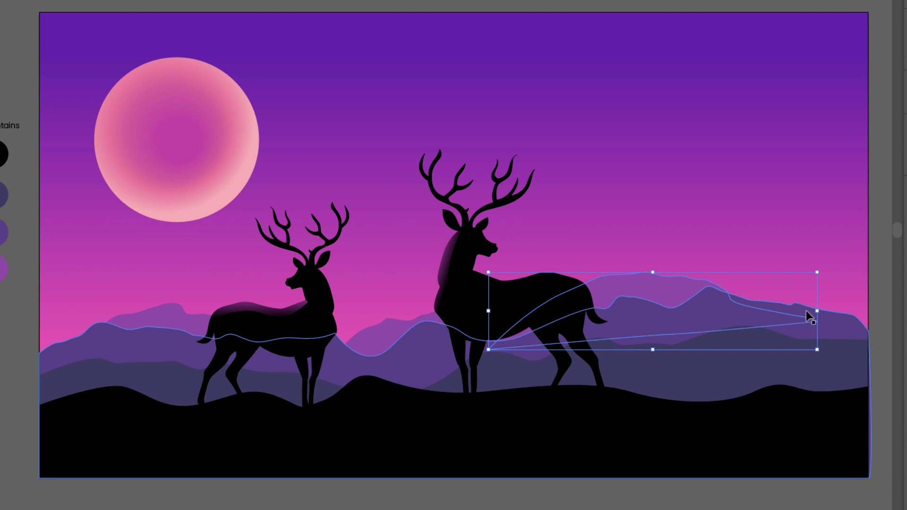
pyautogui.moveTo(816, 314); pyautogui.dragTo(859, 314)
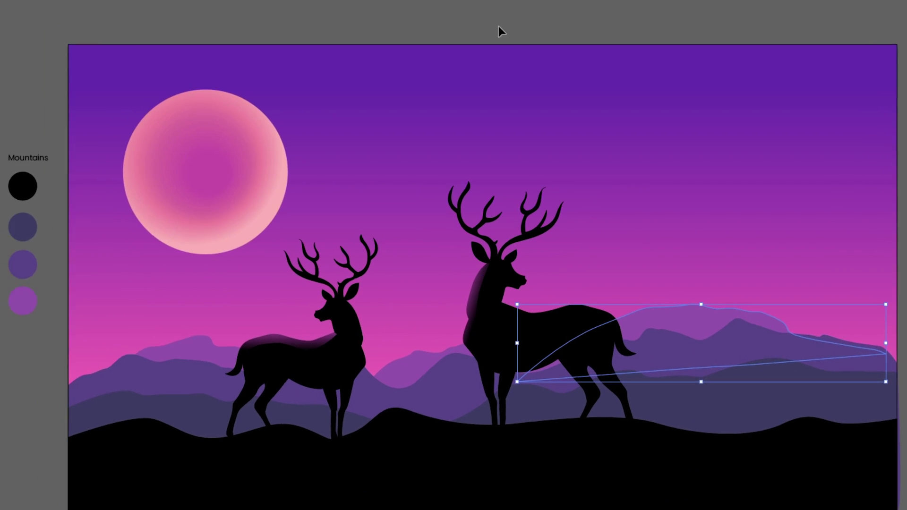
pyautogui.click(498, 30)
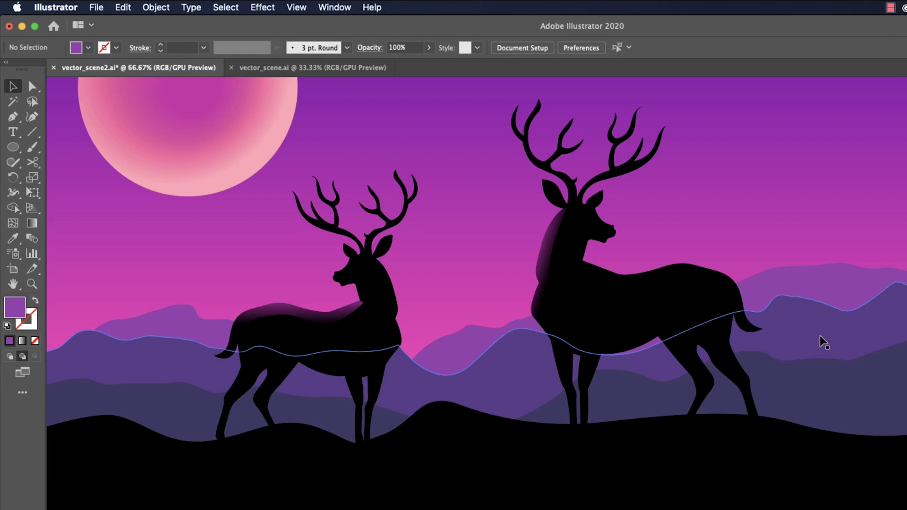
# Reshape the light purple ridge behind the large deer with Direct Selection, smoothing its right slope and lowering a crest point into a shallow dip
pyautogui.press('super+minus')
pyautogui.scroll(4, 806, 344)
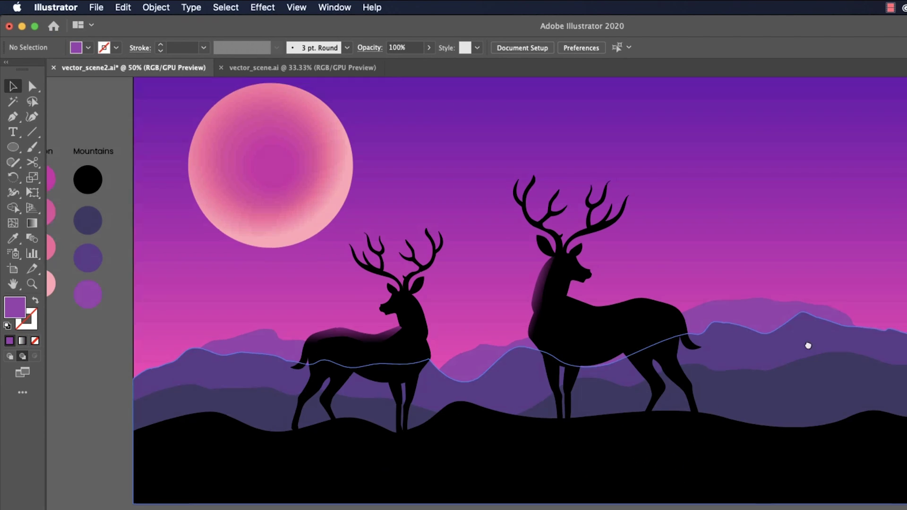
pyautogui.click(754, 369)
pyautogui.click(32, 86)
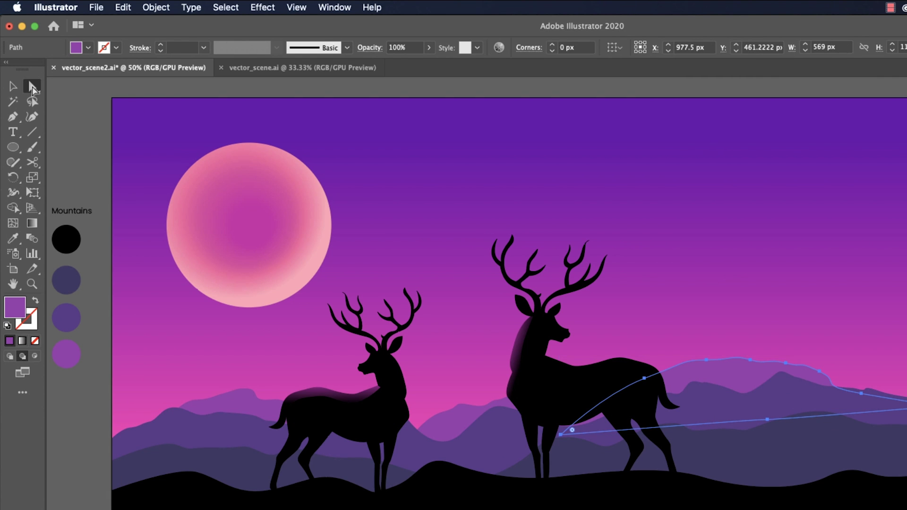
pyautogui.press('super+shift+a')
pyautogui.click(822, 379)
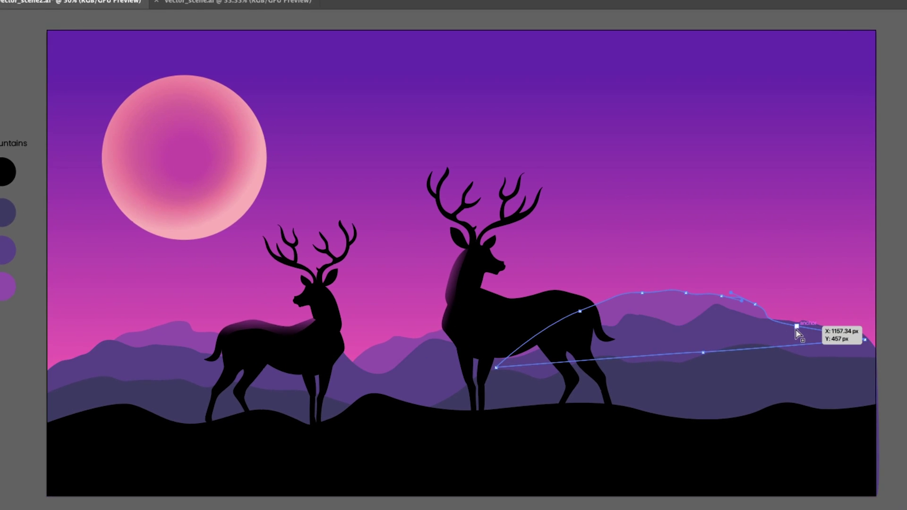
pyautogui.moveTo(860, 393); pyautogui.dragTo(891, 394)
pyautogui.moveTo(826, 326); pyautogui.dragTo(859, 333)
pyautogui.click(900, 330)
pyautogui.moveTo(820, 303); pyautogui.dragTo(806, 327)
pyautogui.click(905, 330)
pyautogui.moveTo(877, 339); pyautogui.dragTo(906, 349)
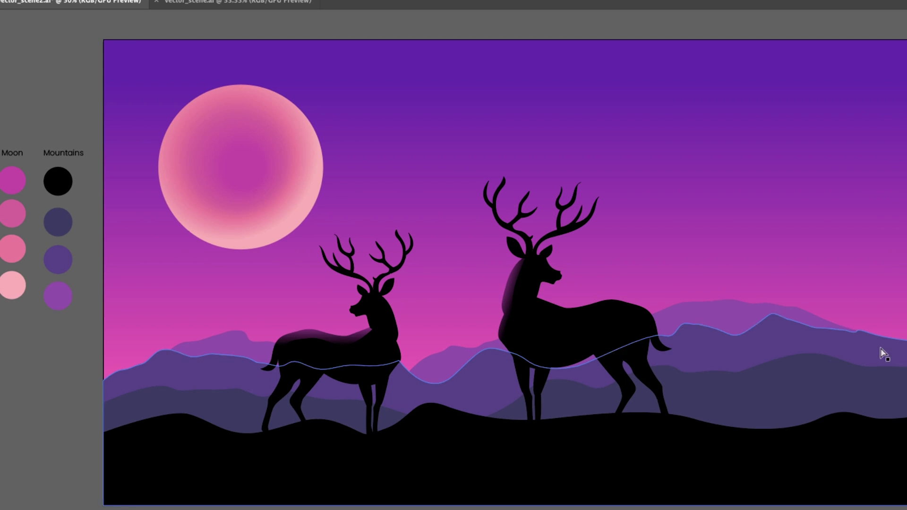
pyautogui.moveTo(699, 302); pyautogui.dragTo(697, 313)
# Draw an open curved Pen path across the black ground, under the hill crest between the two deer
pyautogui.click(773, 468)
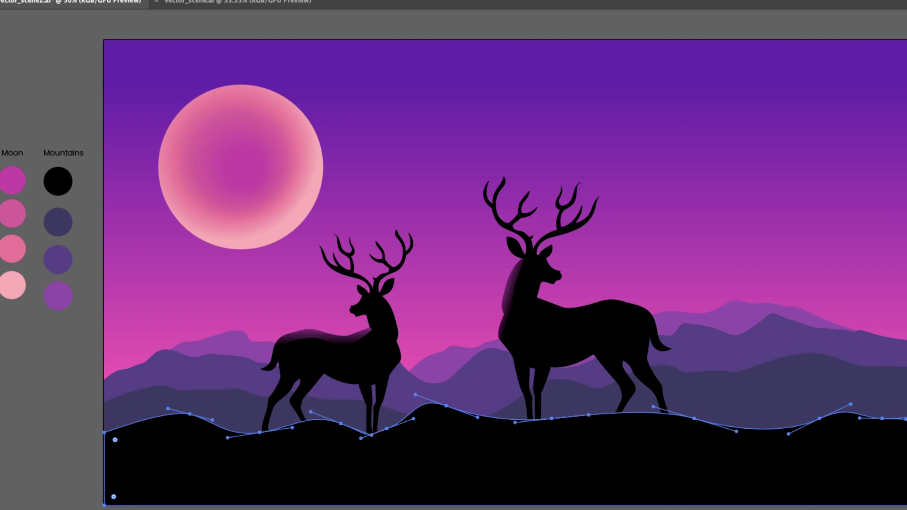
pyautogui.click(833, 509)
pyautogui.moveTo(11, 336)
pyautogui.mouseDown()
pyautogui.moveTo(49, 330)
pyautogui.moveTo(0, 345)
pyautogui.mouseUp()
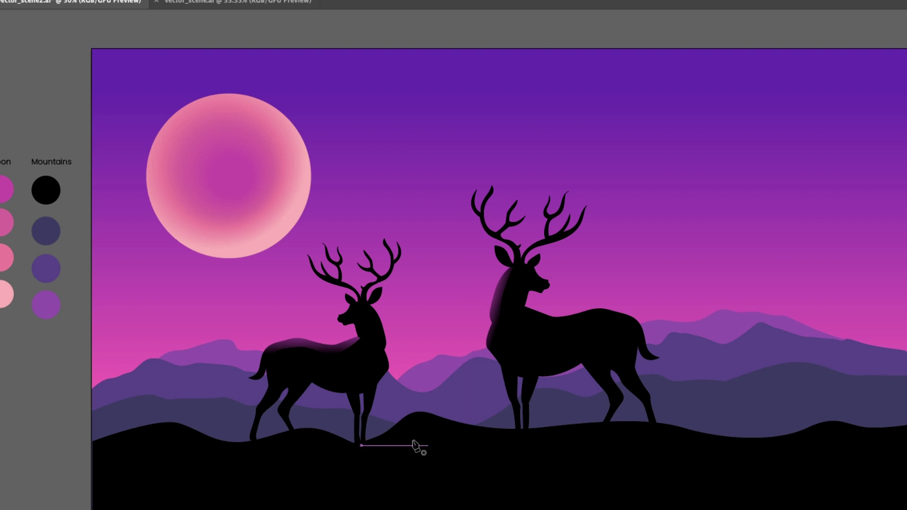
pyautogui.moveTo(424, 431); pyautogui.dragTo(448, 420)
pyautogui.click(477, 419)
# Divide the black ground shape along the curved path with Pathfinder Divide and ungroup the resulting pieces
pyautogui.press('v')
pyautogui.keyDown('shift'); pyautogui.click(562, 439); pyautogui.keyUp('shift')
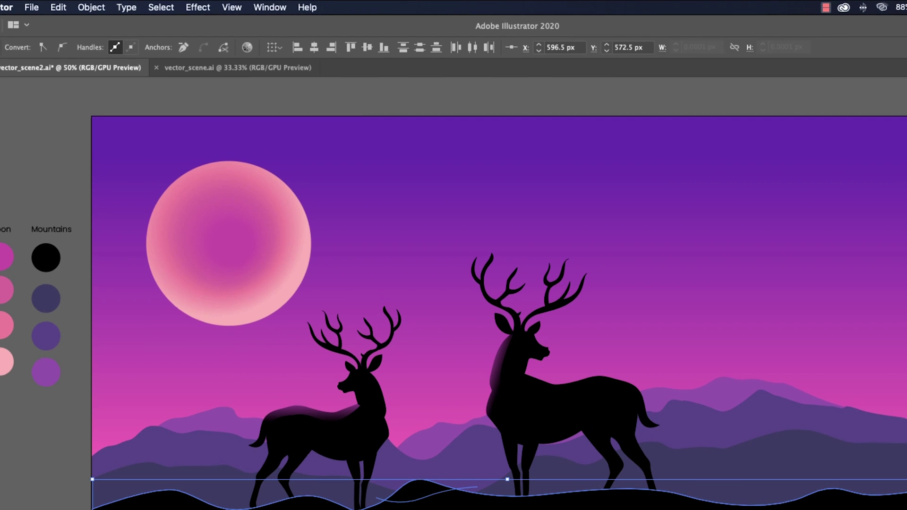
pyautogui.click(266, 7)
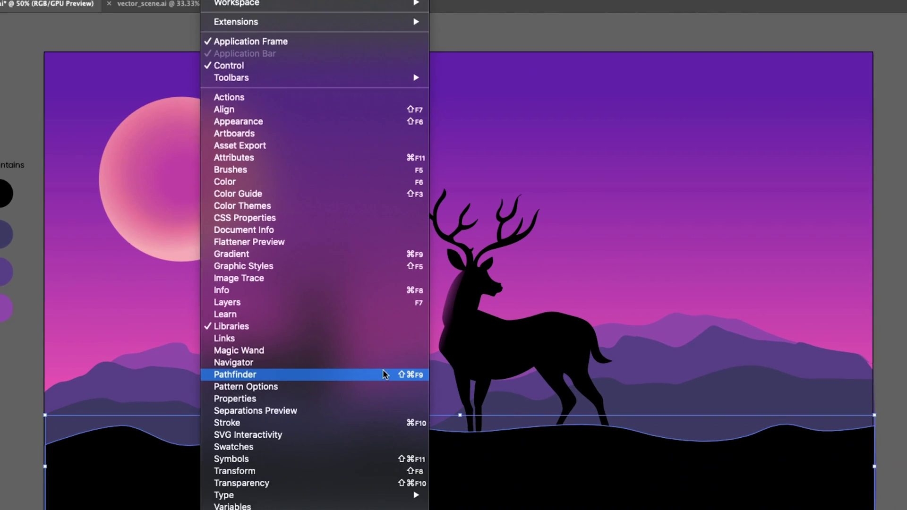
pyautogui.click(303, 433)
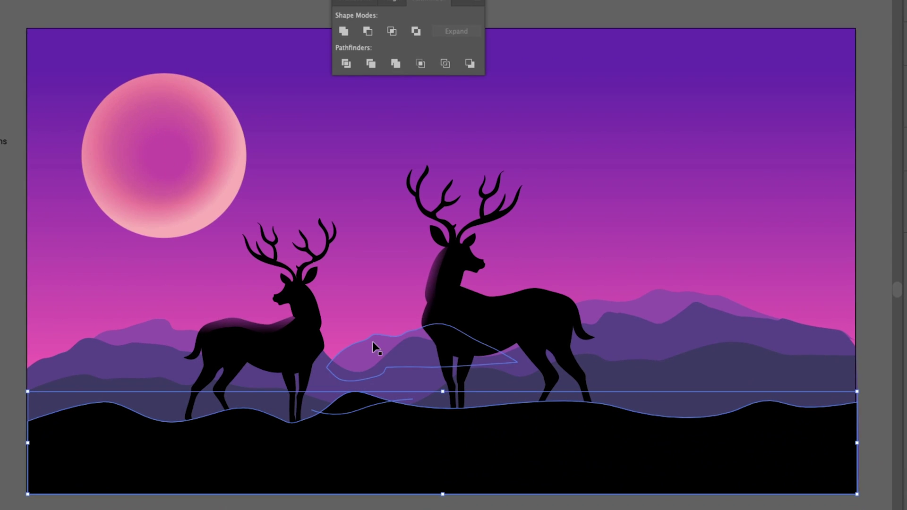
pyautogui.click(367, 32)
pyautogui.rightClick(405, 454)
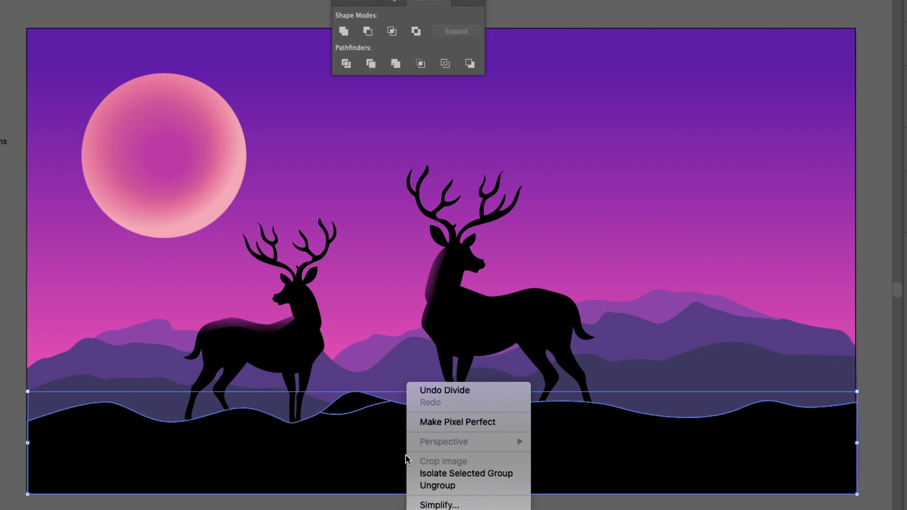
pyautogui.click(453, 486)
# Give the hill crest piece between the deer the smaller deer's back highlight gradient, angle it diagonally from the upper edge, and deselect
pyautogui.click(368, 398)
pyautogui.press('i')
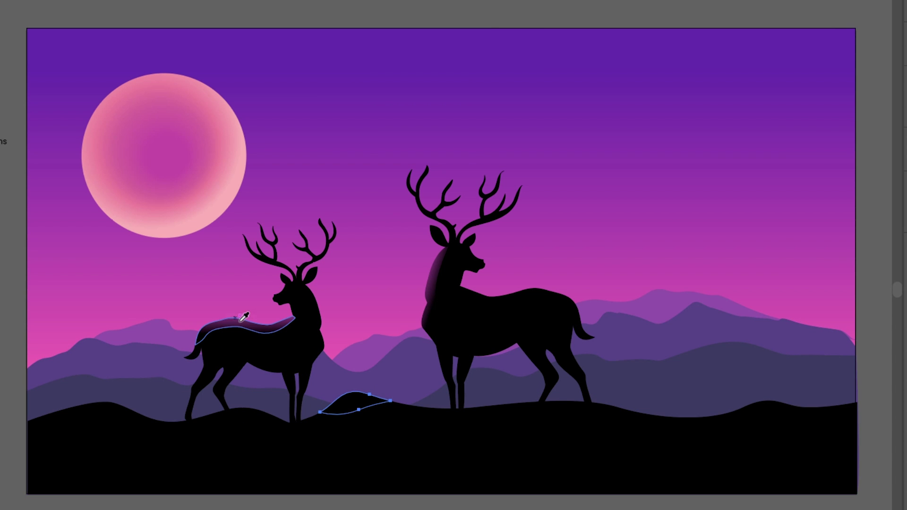
pyautogui.click(239, 317)
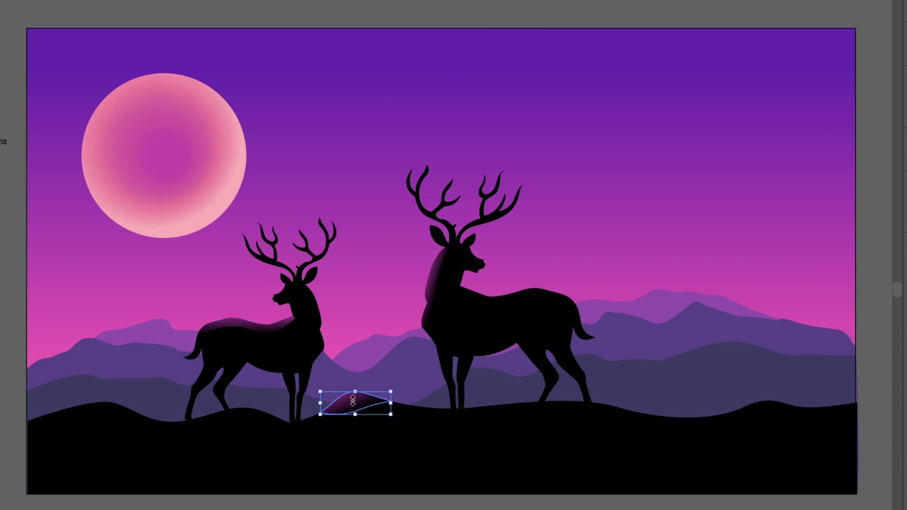
pyautogui.press('g')
pyautogui.moveTo(351, 386); pyautogui.dragTo(353, 363)
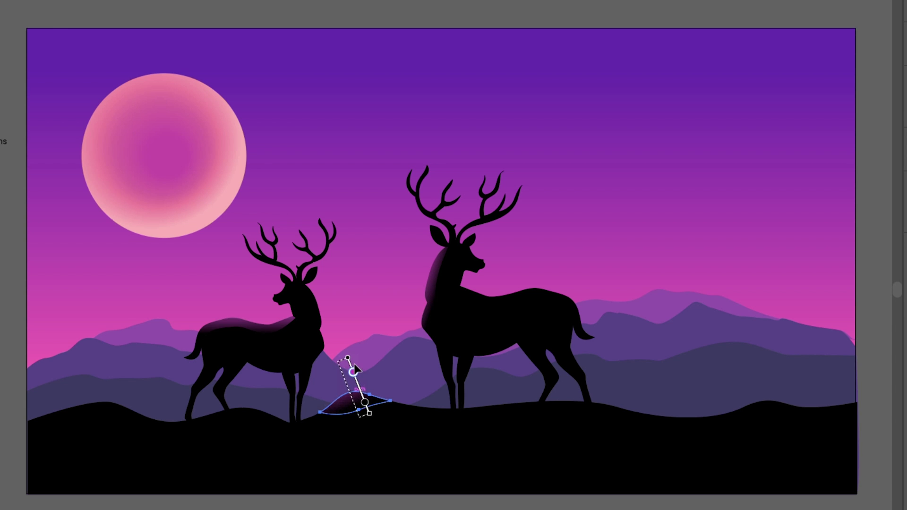
pyautogui.press('v')
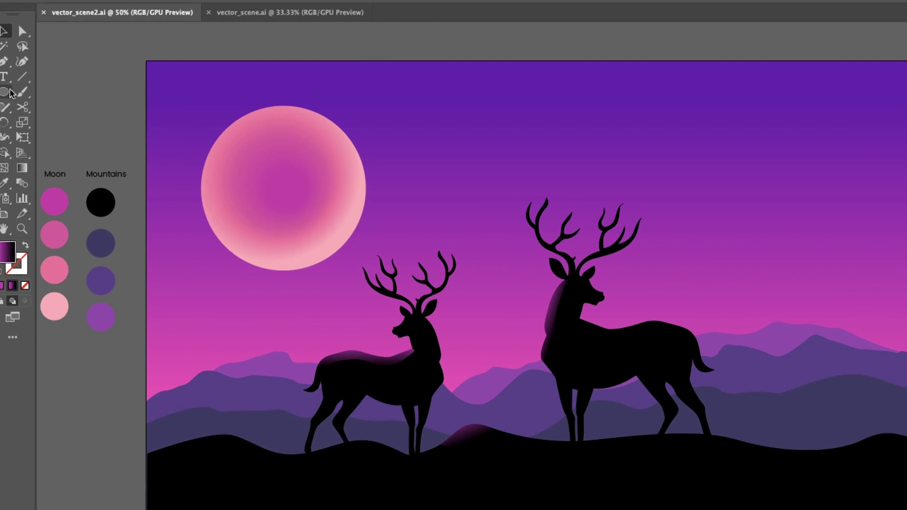
# Draw an 8 px circle in the sky beyond the large deer's head as a star and fill it white
pyautogui.click(13, 94)
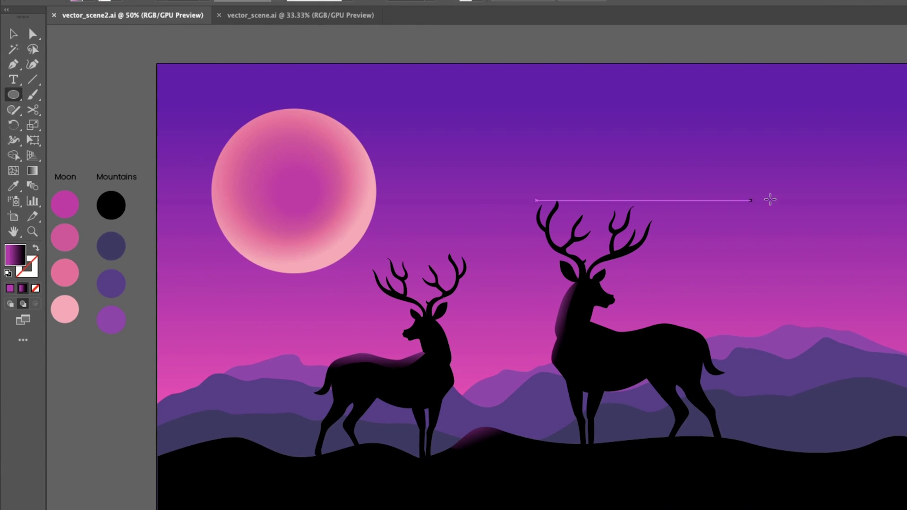
pyautogui.moveTo(803, 281); pyautogui.dragTo(810, 286)
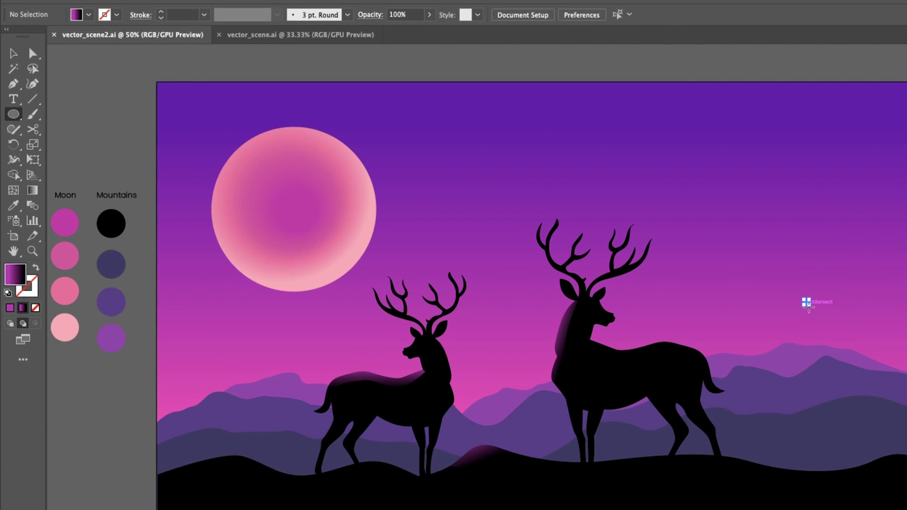
pyautogui.click(88, 47)
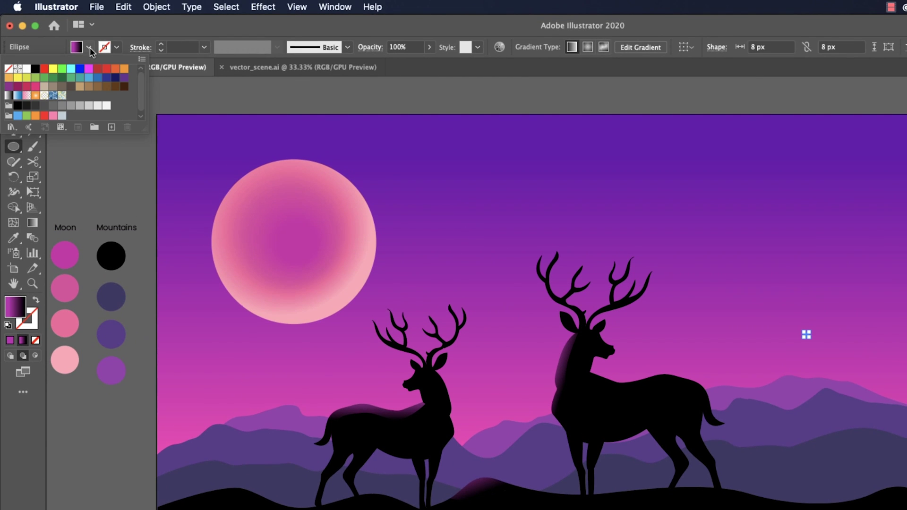
pyautogui.click(27, 68)
pyautogui.click(14, 147)
pyautogui.click(13, 86)
pyautogui.click(105, 101)
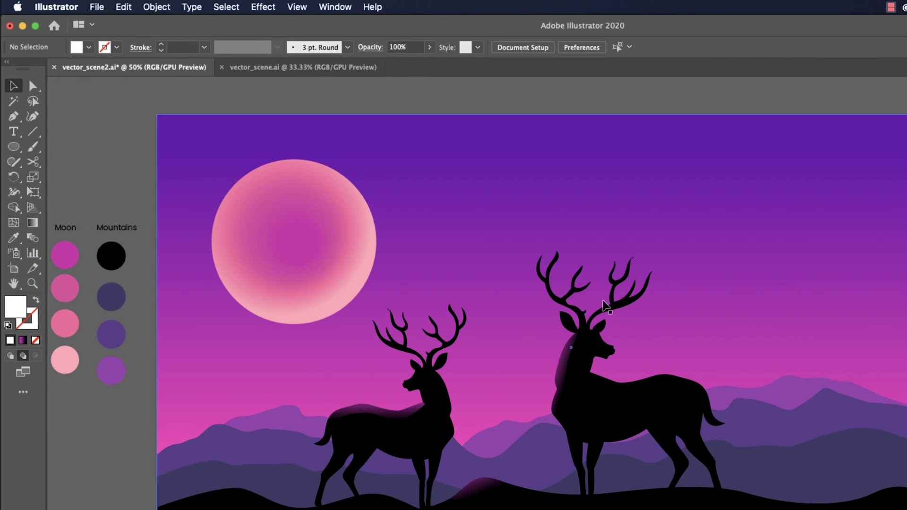
# Shrink the white star slightly, deselect it and save the document
pyautogui.click(722, 230)
pyautogui.press('super+shift+a')
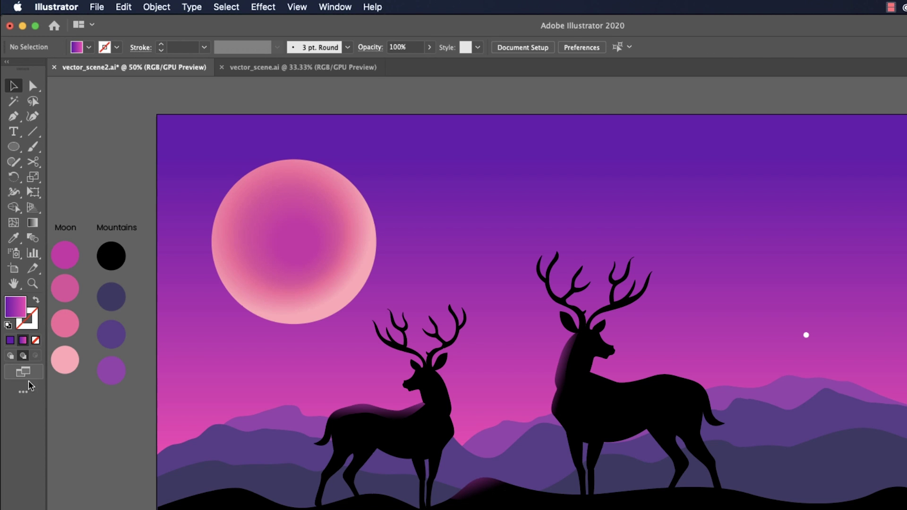
pyautogui.click(806, 335)
pyautogui.press('super+shift+a')
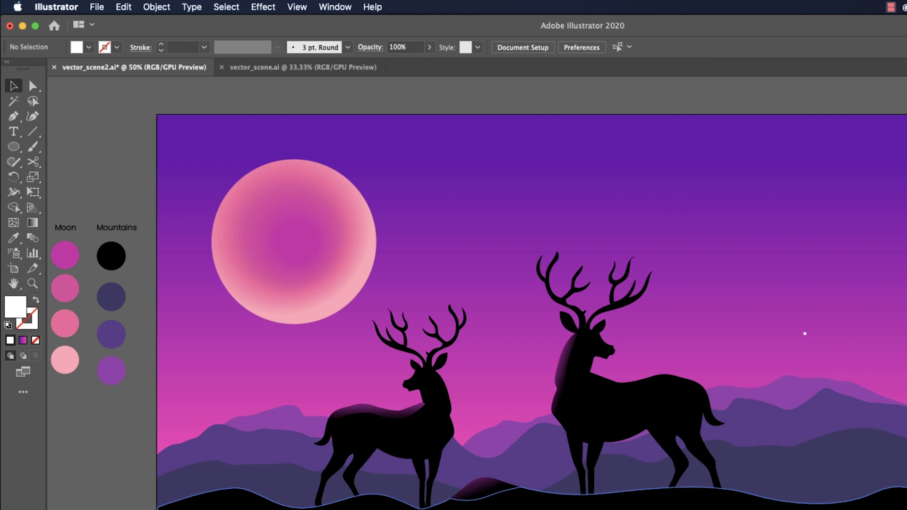
pyautogui.press('super+s')
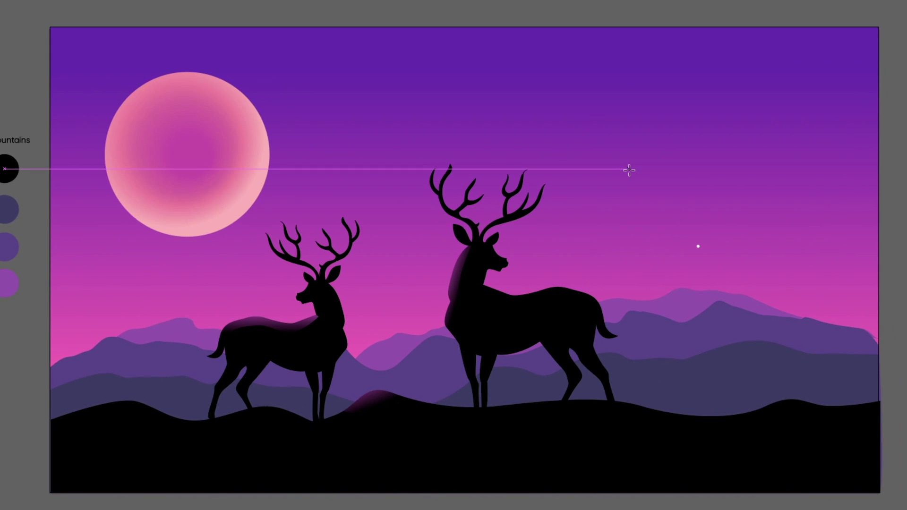
# Scatter eleven more white circles of varied sizes across the sky as stars, including three over the moon
pyautogui.moveTo(707, 233); pyautogui.dragTo(711, 238)
pyautogui.moveTo(561, 129); pyautogui.dragTo(565, 133)
pyautogui.moveTo(471, 93); pyautogui.dragTo(476, 99)
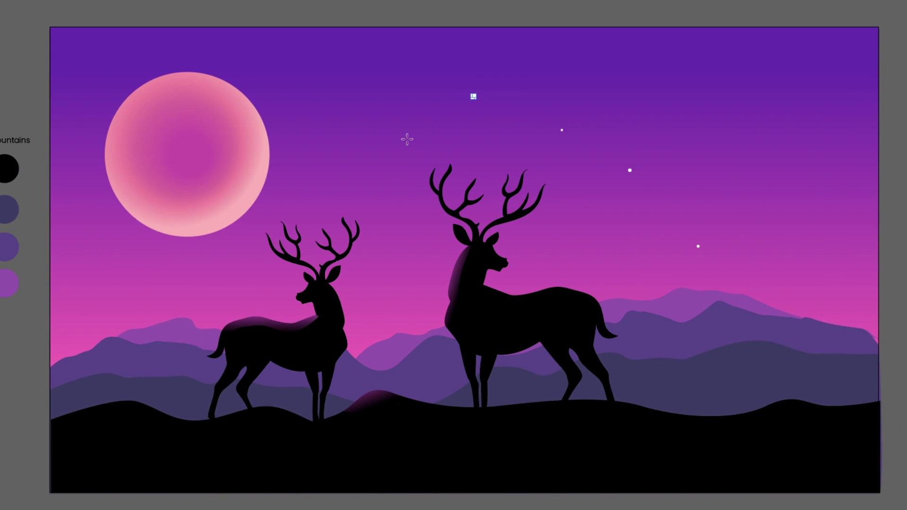
pyautogui.moveTo(400, 140); pyautogui.dragTo(406, 146)
pyautogui.moveTo(282, 164); pyautogui.dragTo(286, 168)
pyautogui.moveTo(280, 98); pyautogui.dragTo(289, 108)
pyautogui.moveTo(235, 154); pyautogui.dragTo(236, 155)
pyautogui.moveTo(177, 158); pyautogui.dragTo(180, 162)
pyautogui.moveTo(169, 93); pyautogui.dragTo(172, 96)
pyautogui.moveTo(92, 77); pyautogui.dragTo(100, 84)
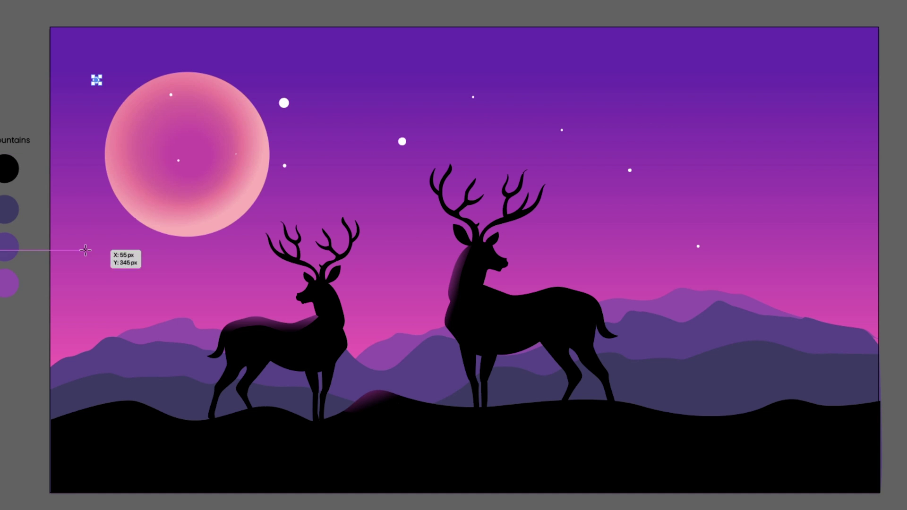
pyautogui.moveTo(83, 248); pyautogui.dragTo(90, 255)
# Draw a small closed bird silhouette with the Pen tool in the sky beside the large deer's antlers, filled black without a stroke
pyautogui.press('p')
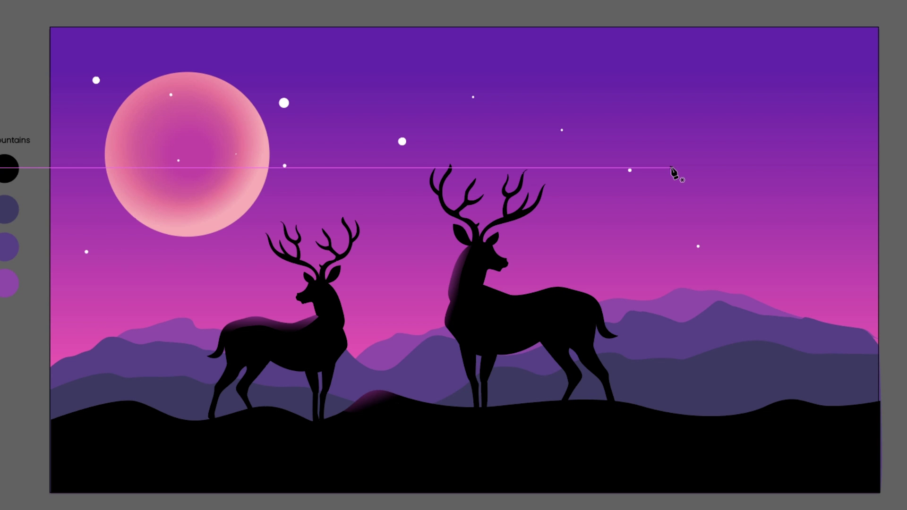
pyautogui.click(603, 222)
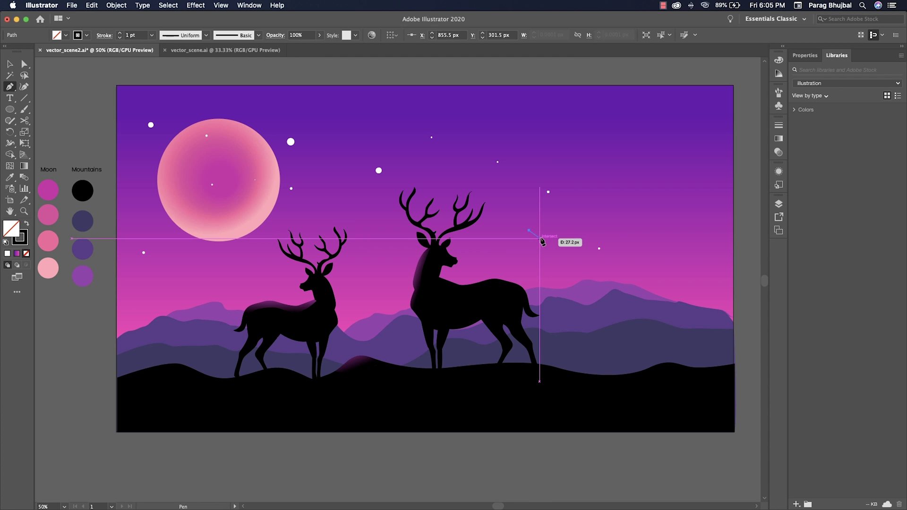
pyautogui.moveTo(542, 241); pyautogui.dragTo(552, 224)
pyautogui.click(546, 227)
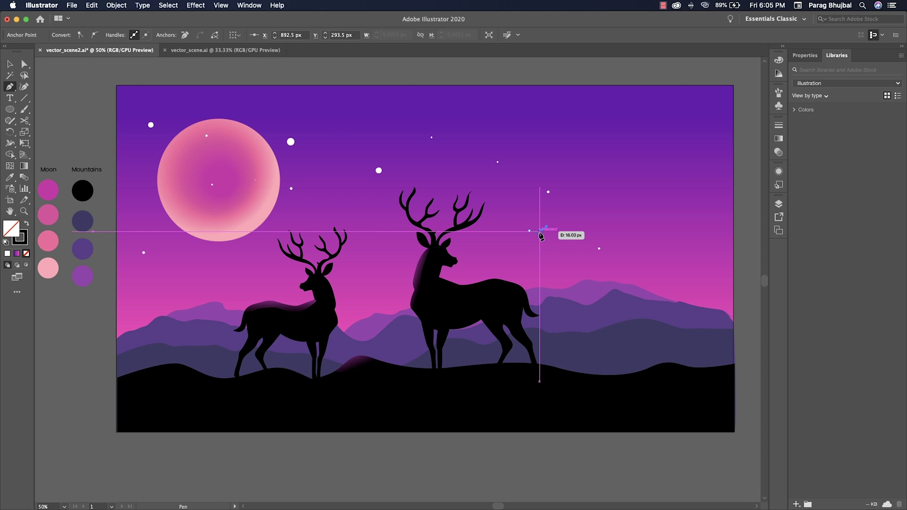
pyautogui.press('super+plus')
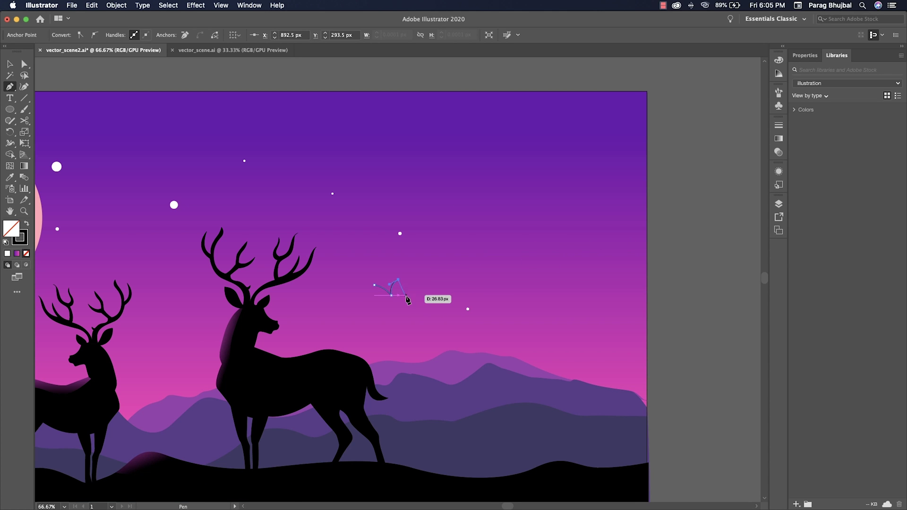
pyautogui.press('super+equal')
pyautogui.press('super+equal')
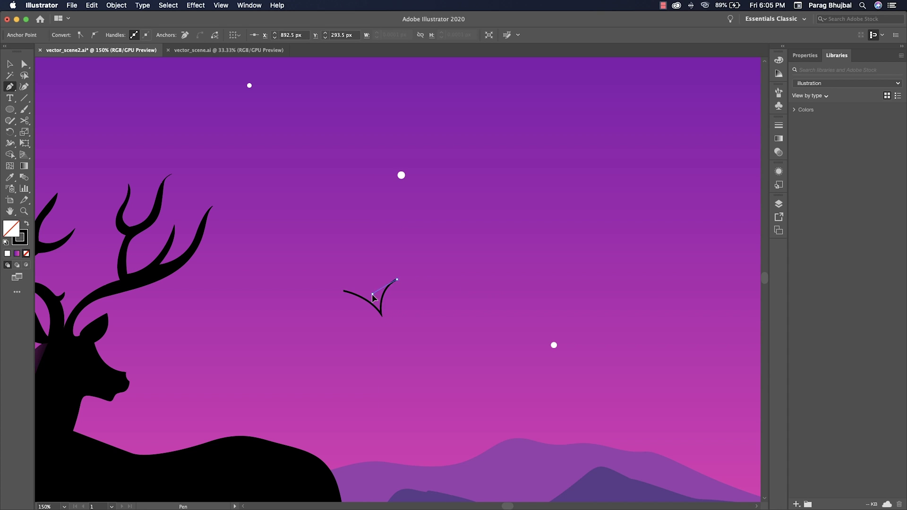
pyautogui.moveTo(369, 306); pyautogui.dragTo(371, 306)
pyautogui.hotkey('shift', 'x')
pyautogui.press('v')
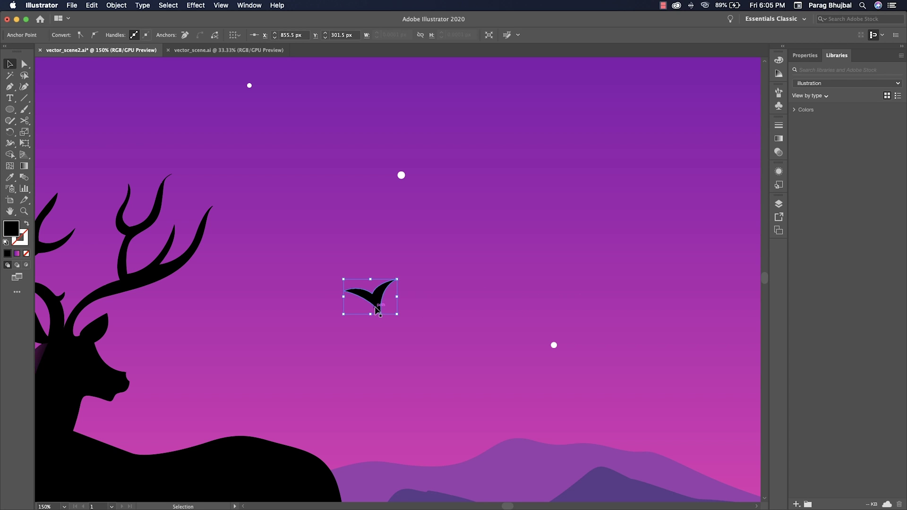
# Add two smaller copies of the bird nearby to form a flock, the smallest about 16 by 10.5 px, and deselect
pyautogui.moveTo(374, 301); pyautogui.dragTo(466, 281)
pyautogui.press('super+minus')
pyautogui.press('super+minus')
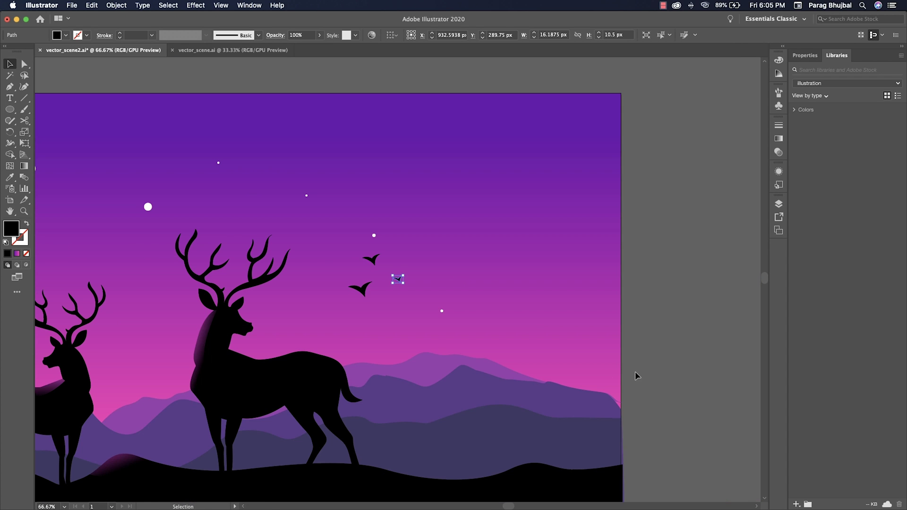
pyautogui.press('super+minus')
pyautogui.click(650, 370)
pyautogui.moveTo(591, 364); pyautogui.dragTo(712, 349)
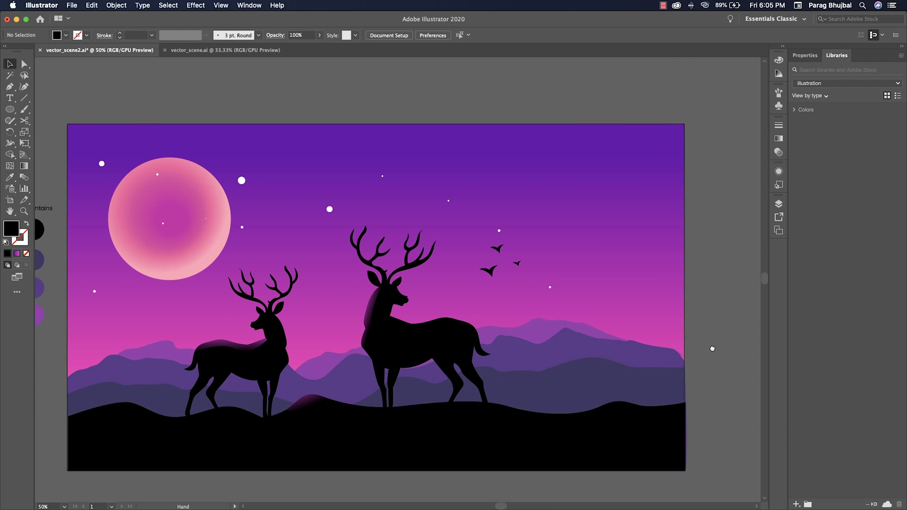